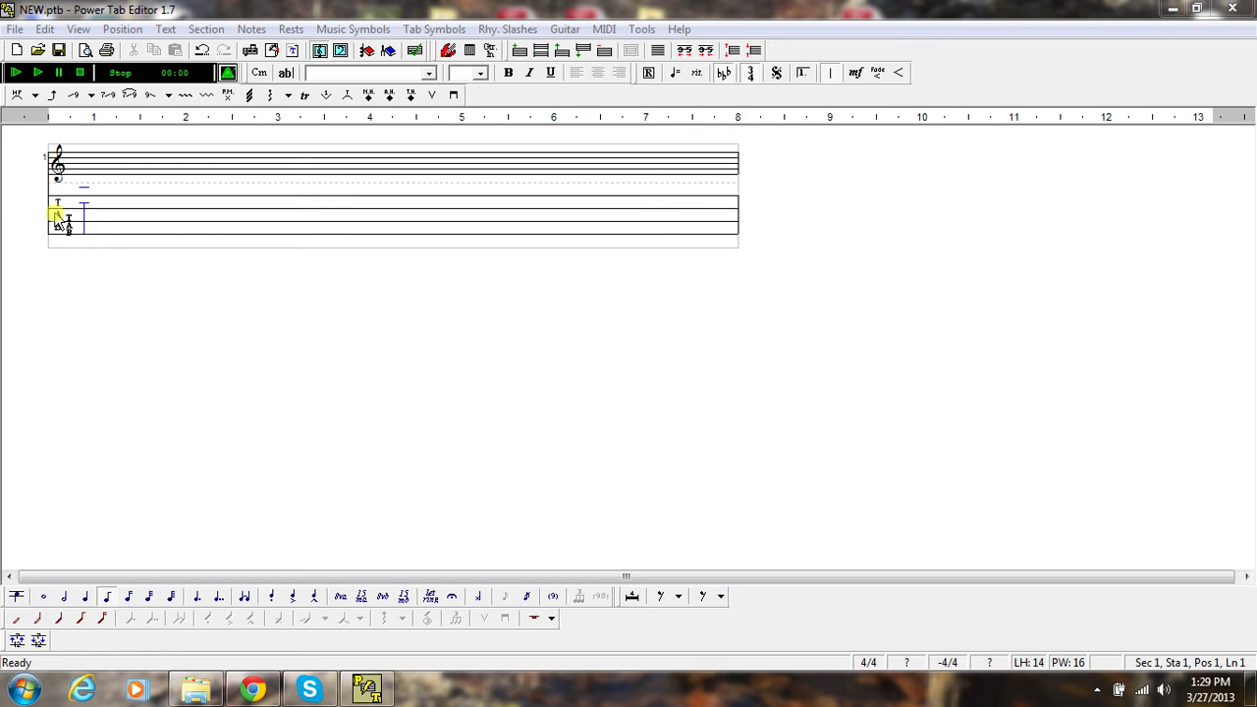
- Activate Gtr. I on the staff with a Guitar In marker at the first position
click(566, 31)
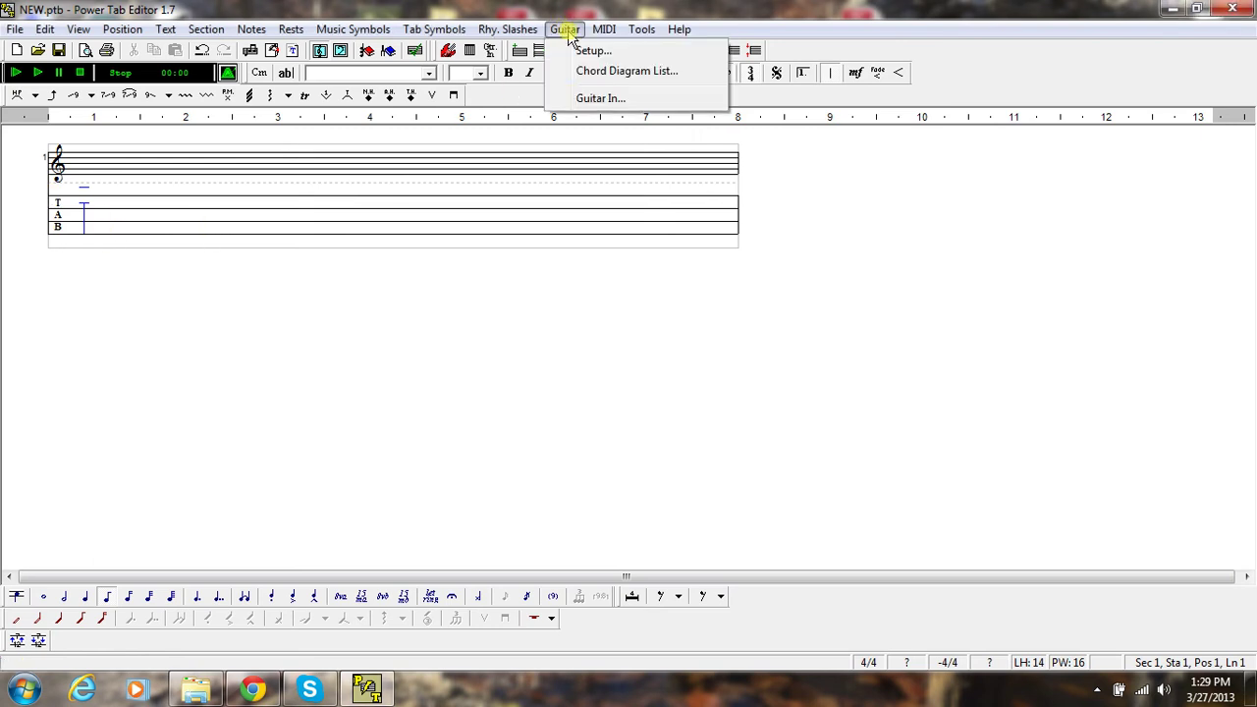
click(577, 99)
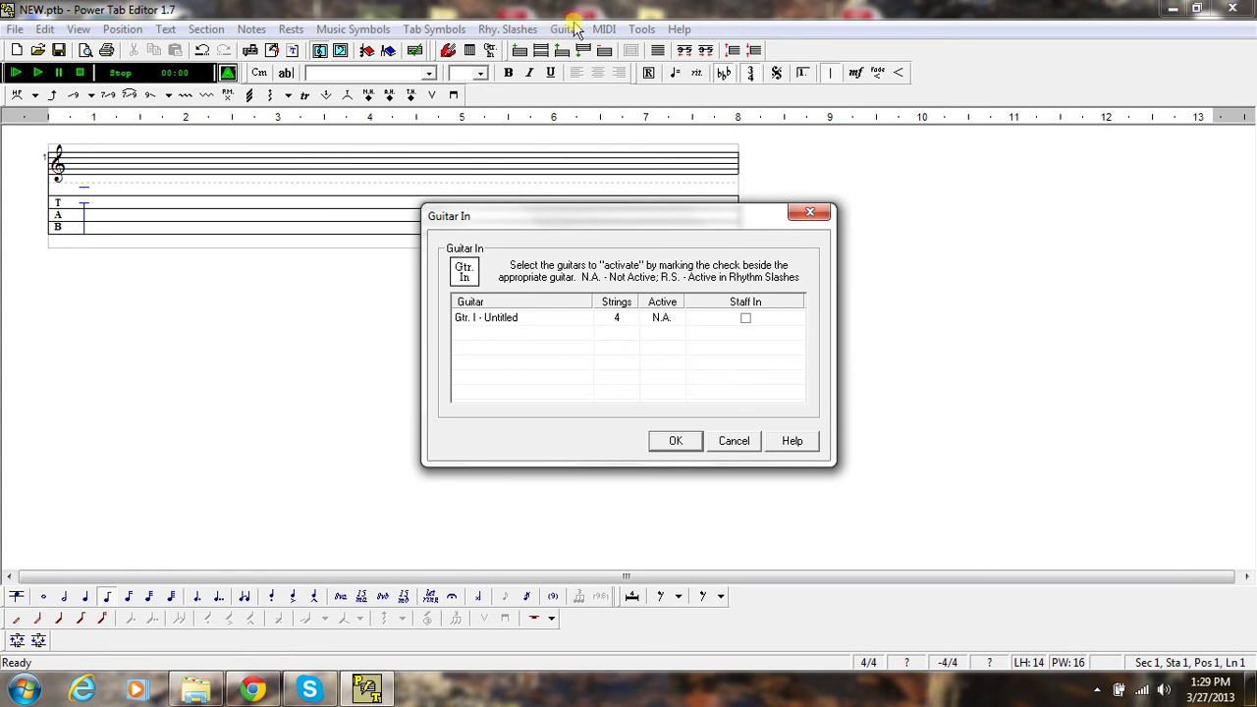
click(746, 319)
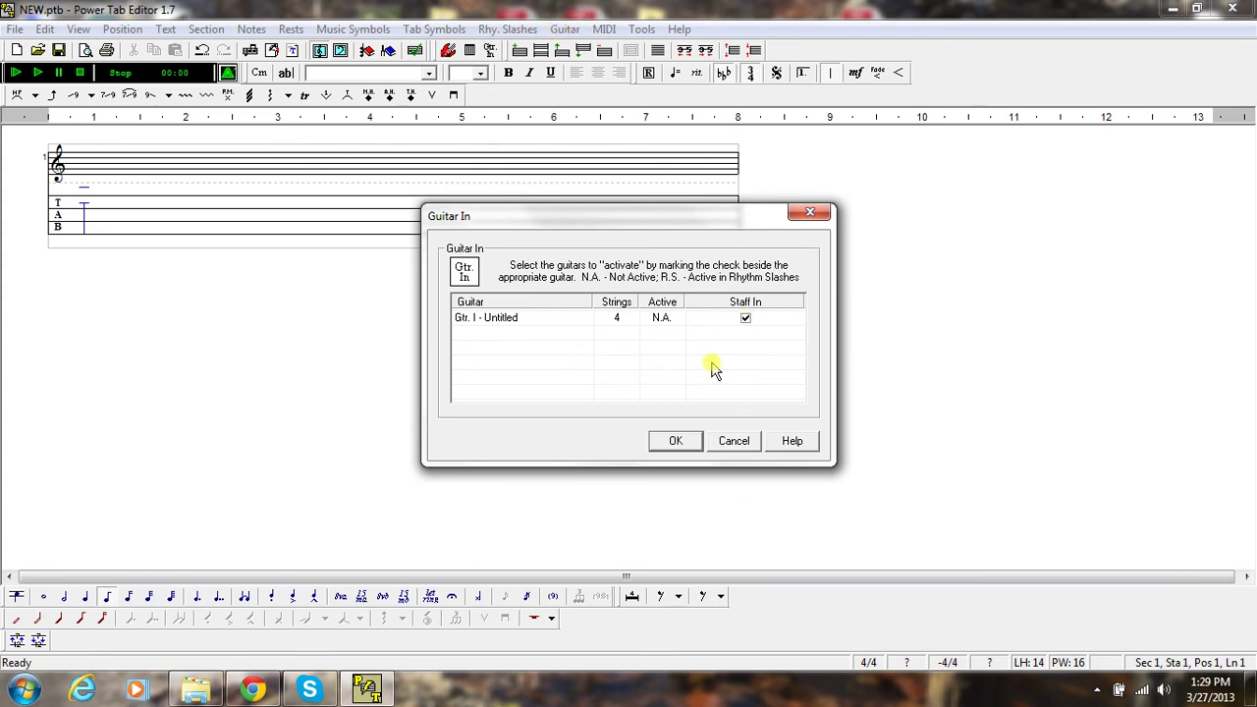
click(675, 443)
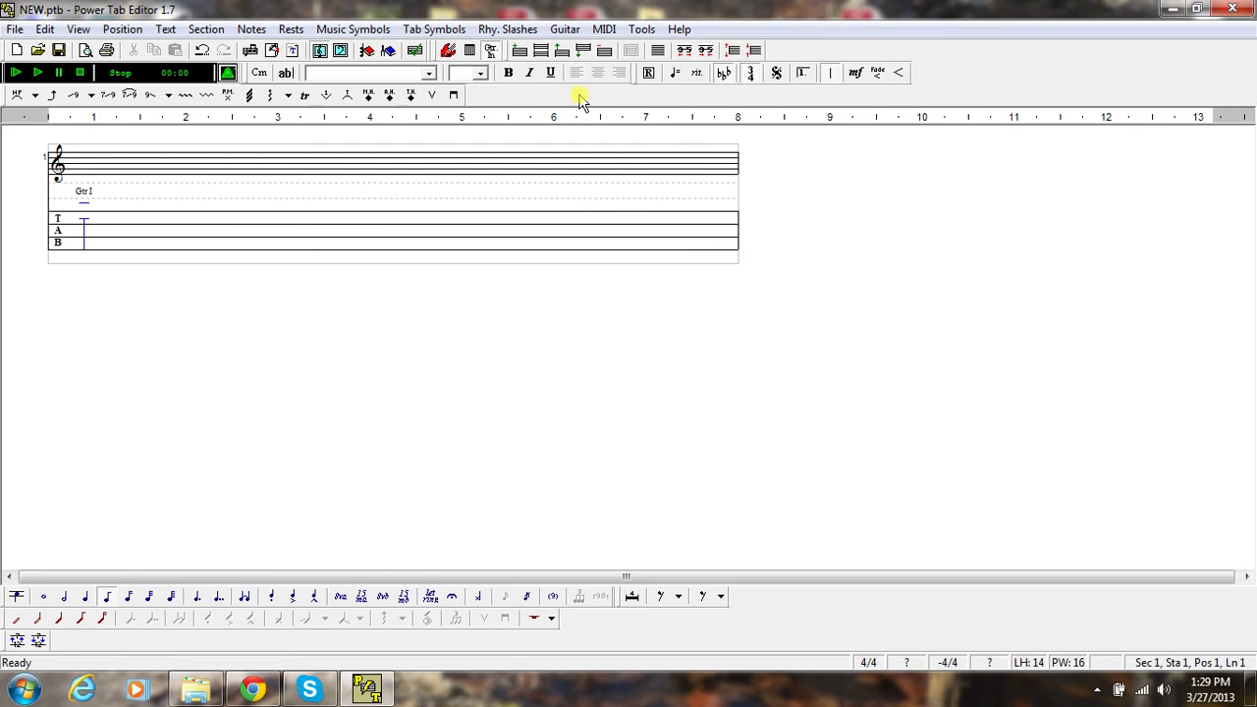
- Show a 4/4 time signature at the start of the staff and apply a C Major key signature with the key shown
click(751, 74)
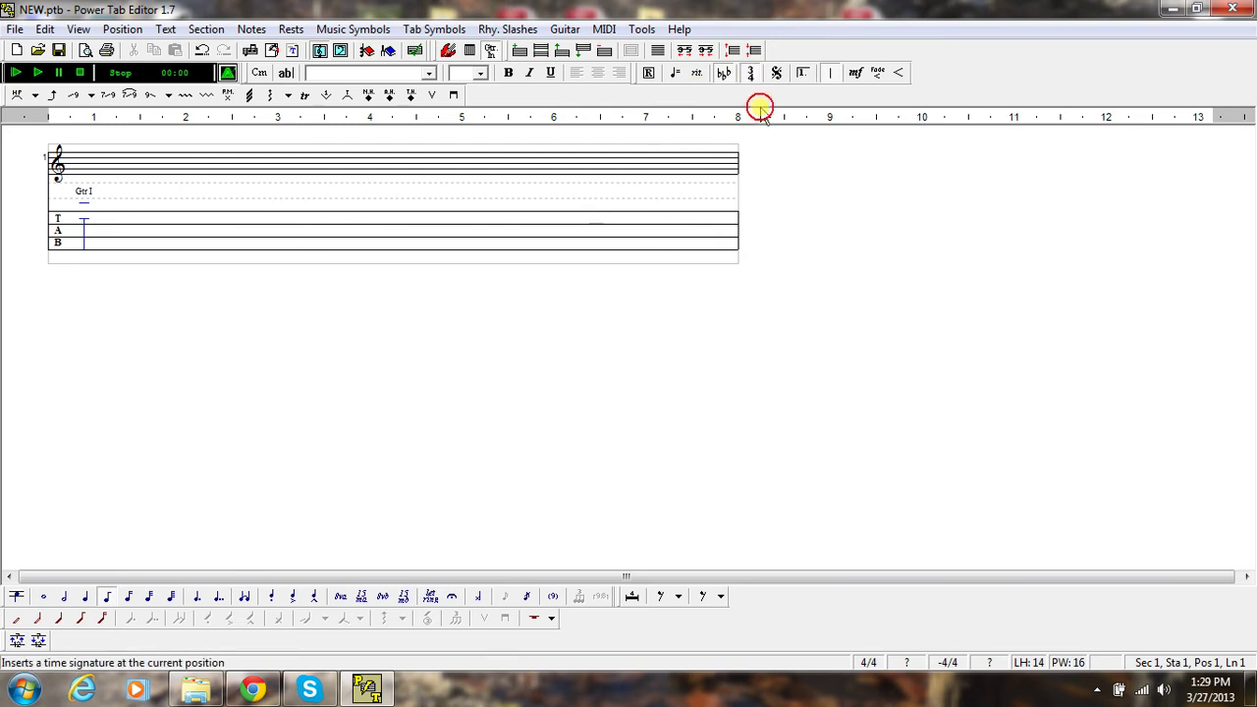
click(752, 74)
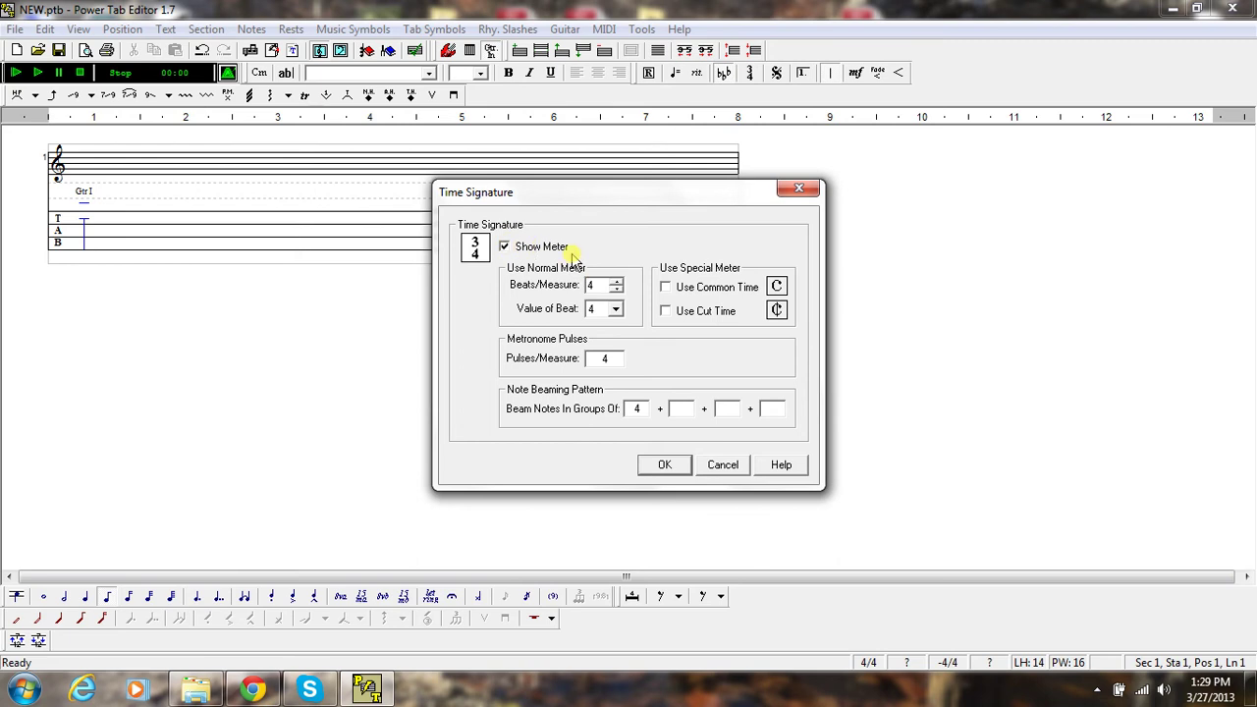
click(673, 467)
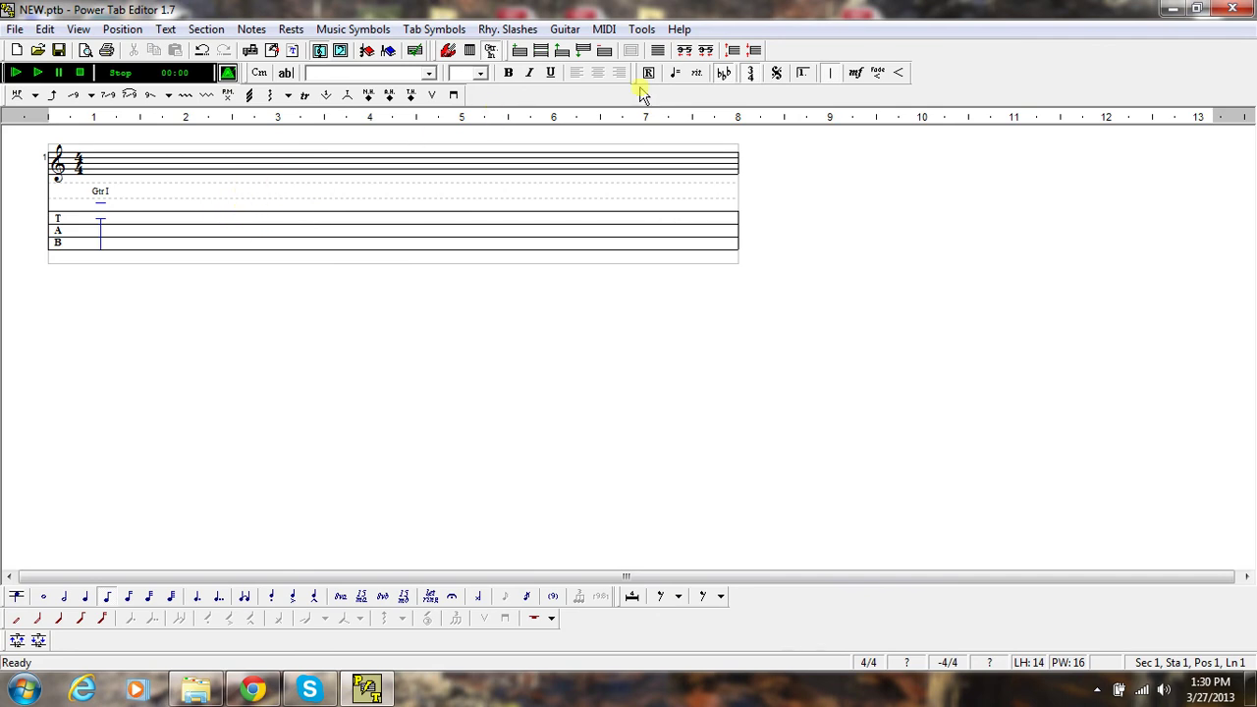
click(720, 73)
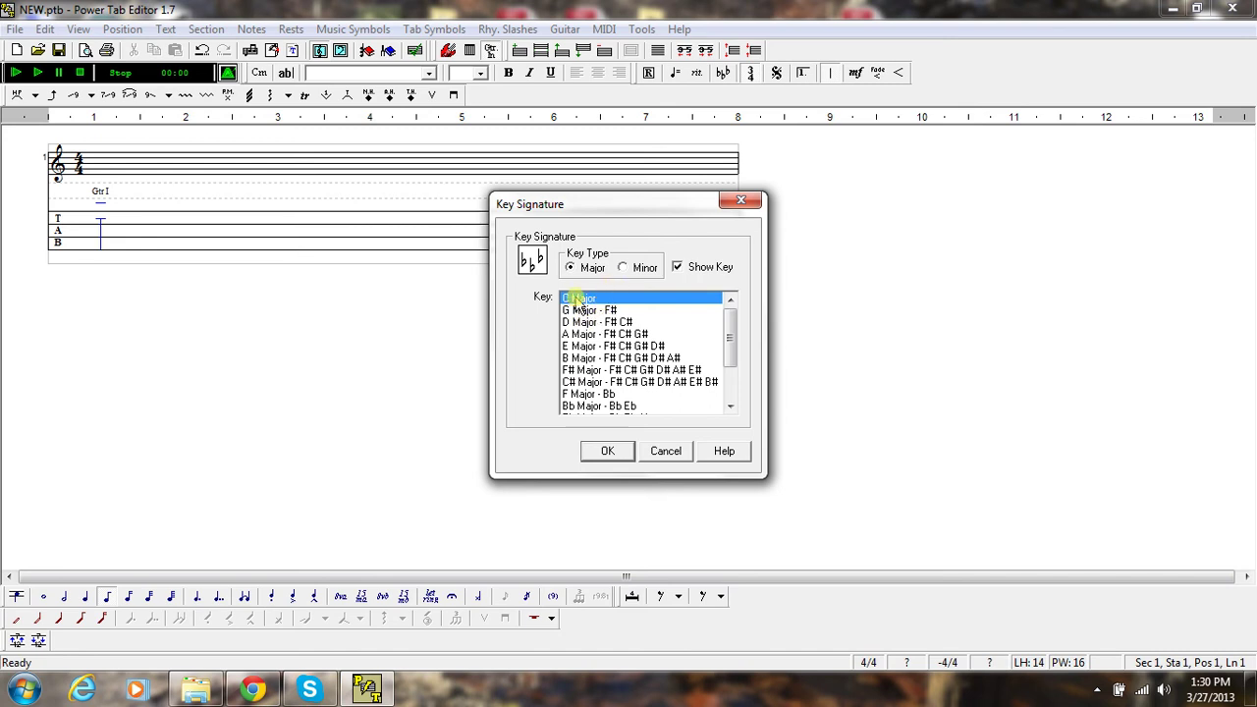
click(602, 451)
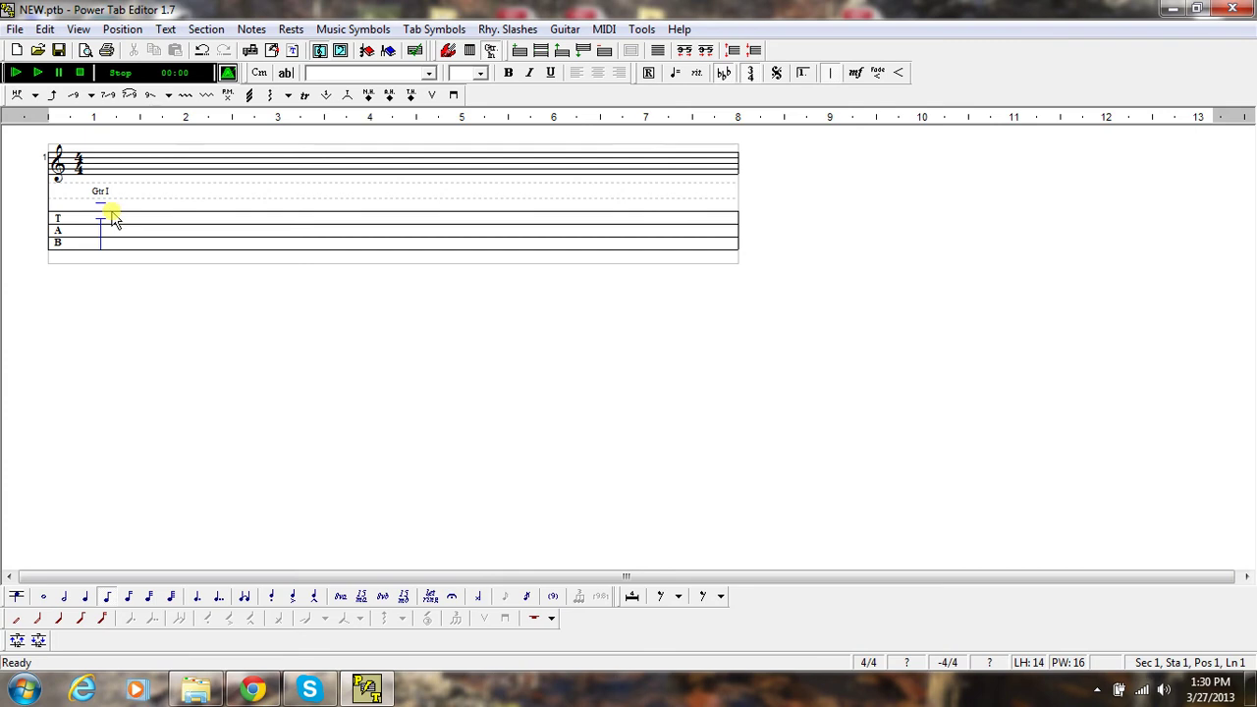
- Enter fret 3 on the first string at the first position and make it an eighth note
text(3)
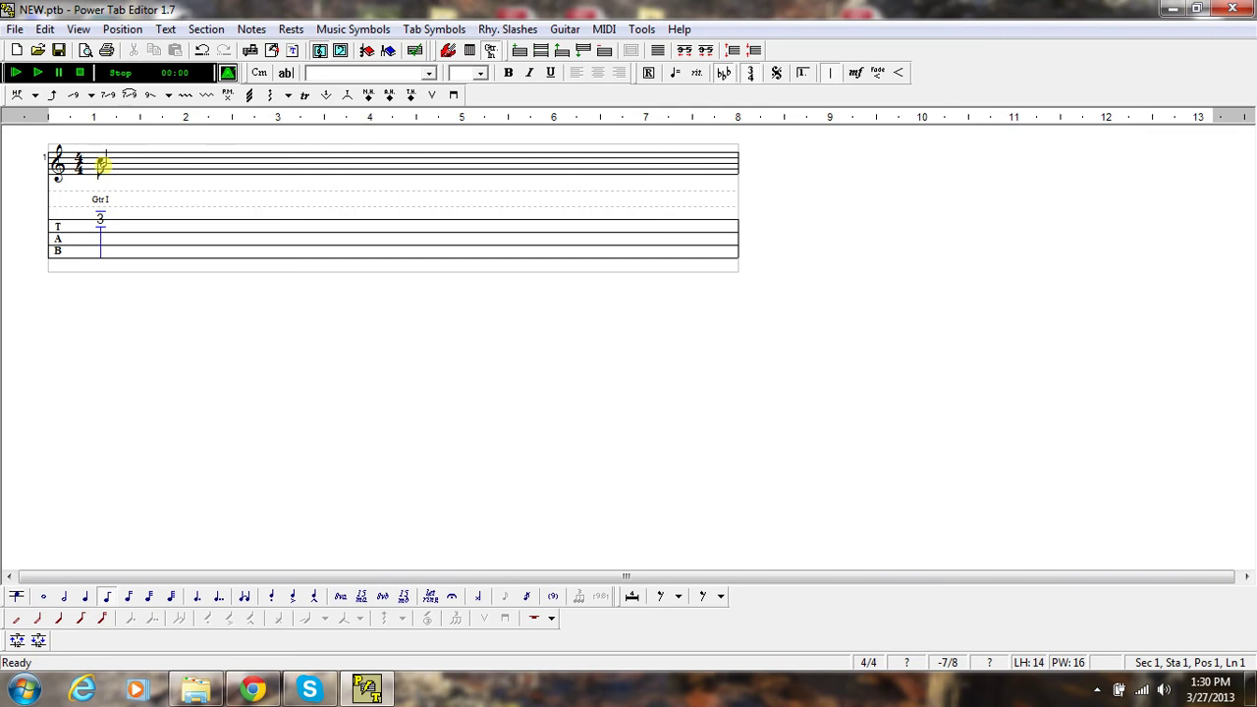
click(43, 599)
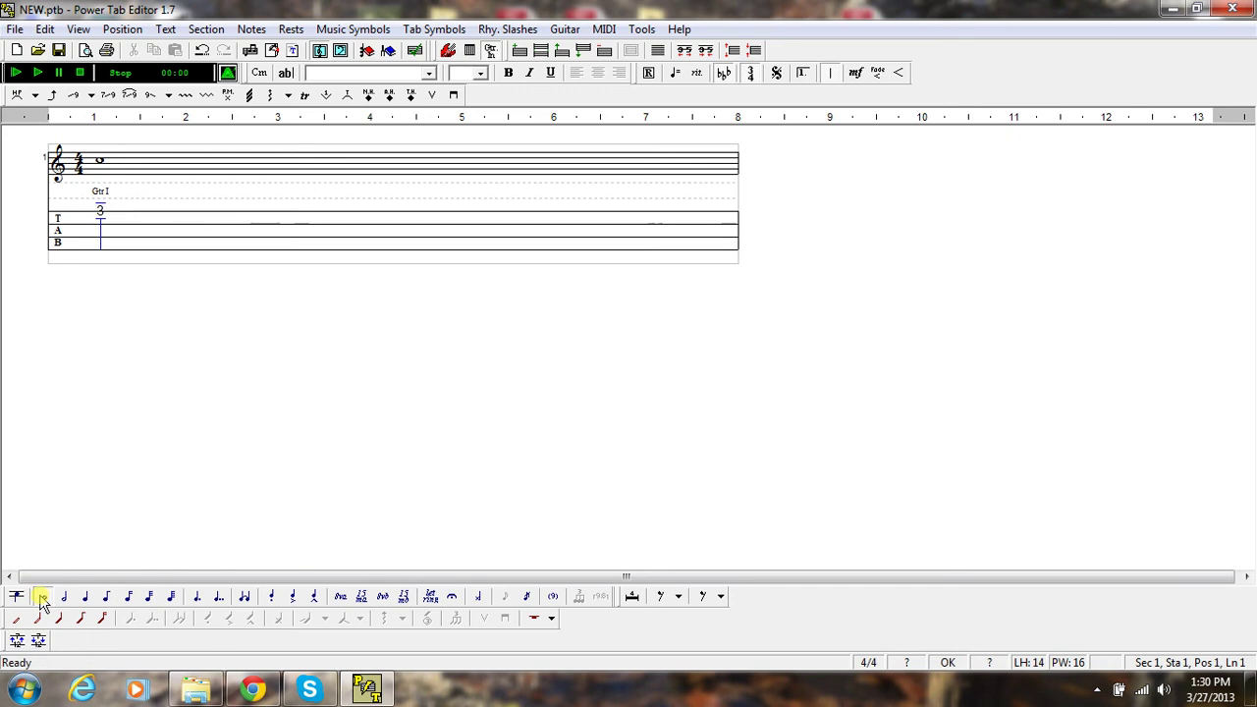
click(62, 595)
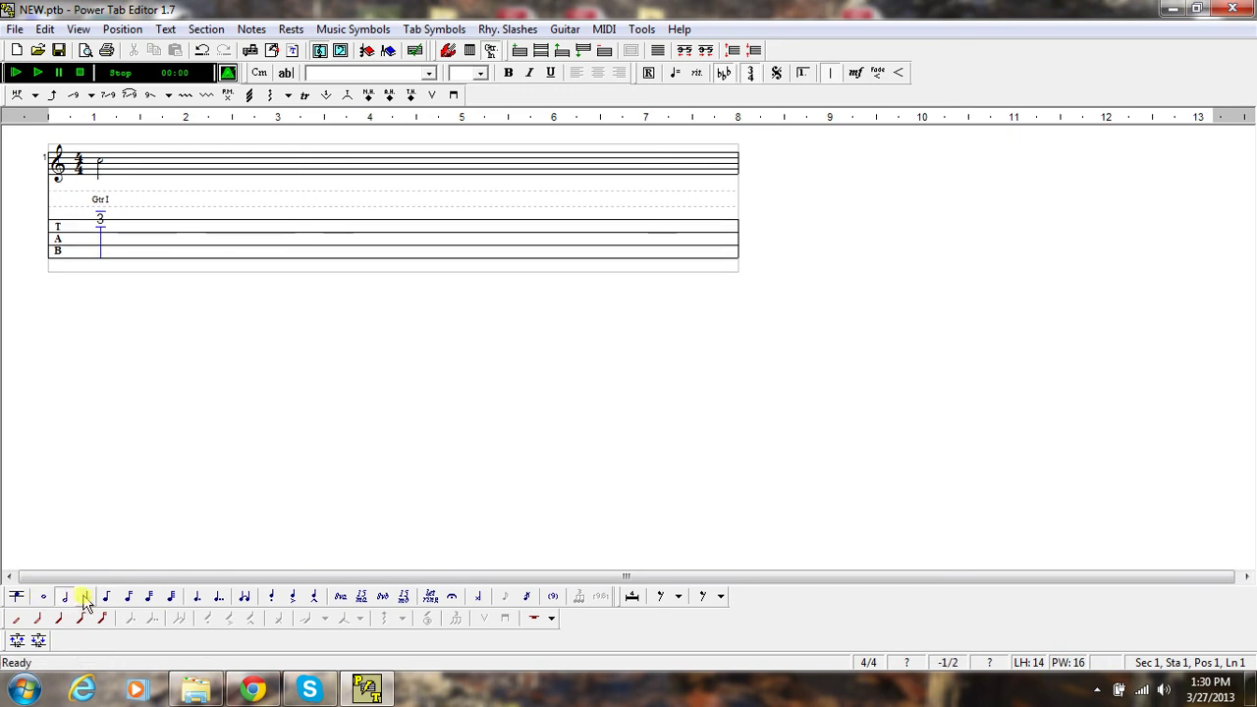
click(104, 599)
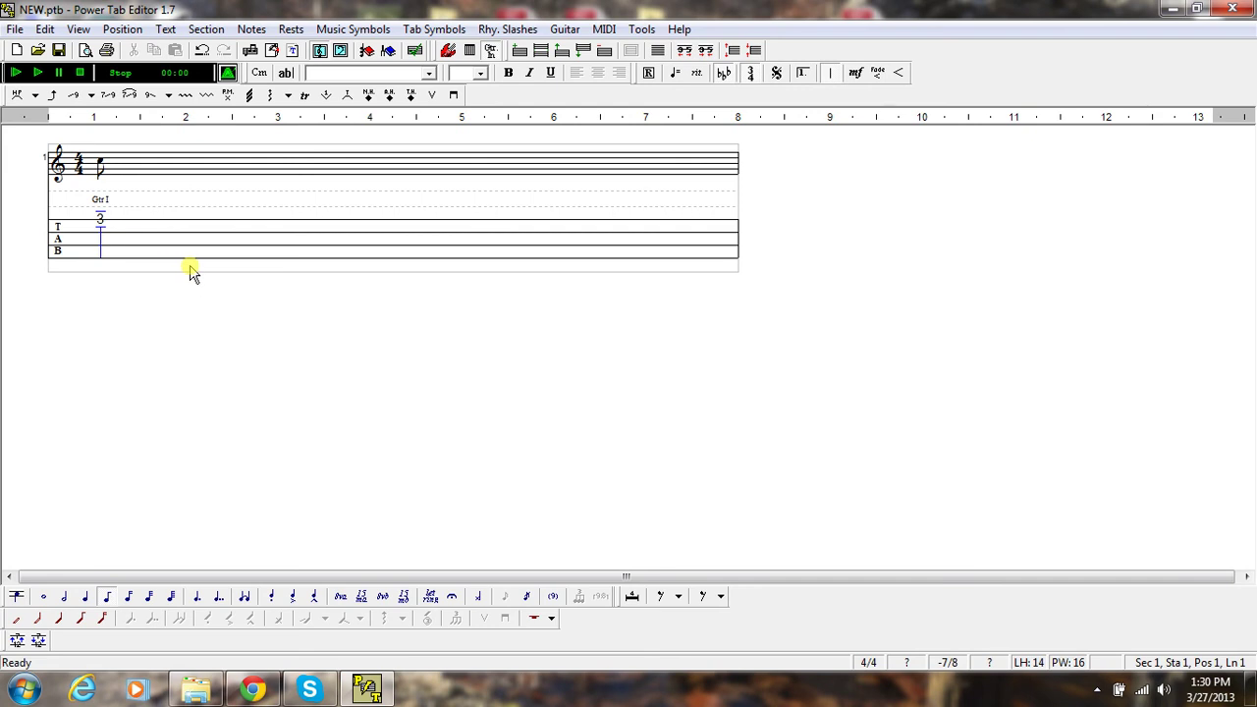
- Continue the eighth-note run with frets 2 and 0 on string one, 0 on string four, 1 and 0 on string two, 2 and 0 on string three
key(Right)
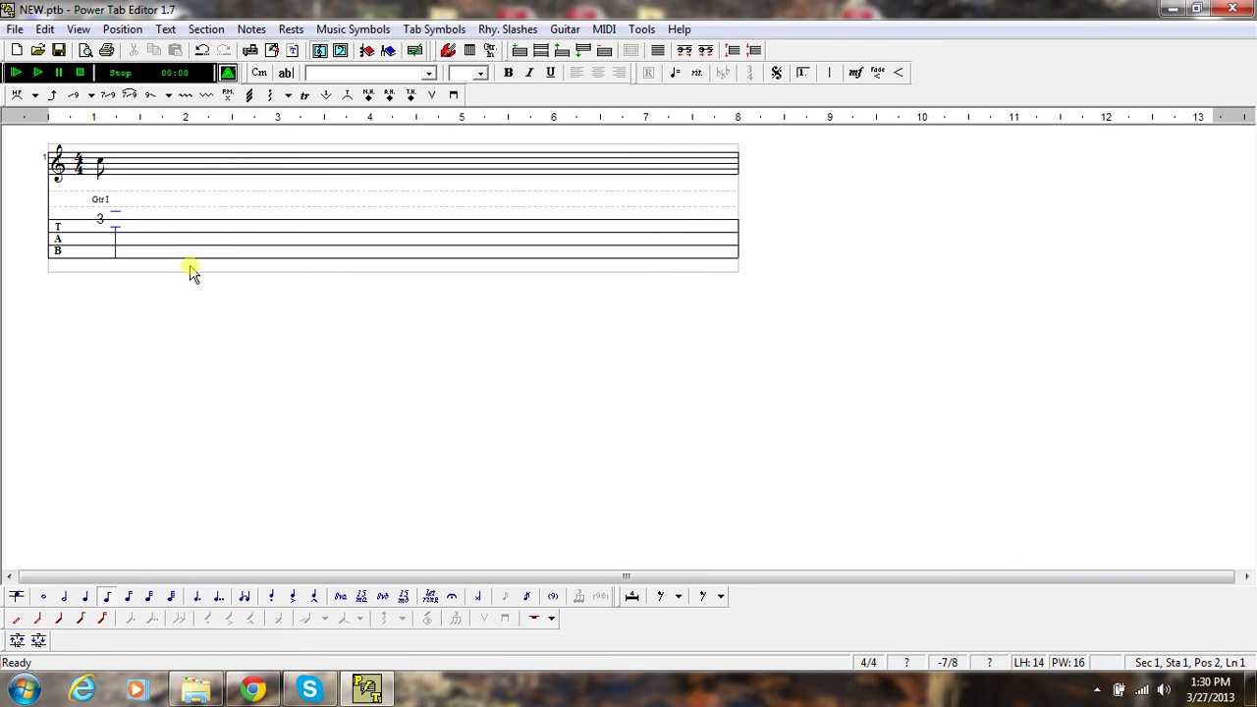
key(2)
key(0)
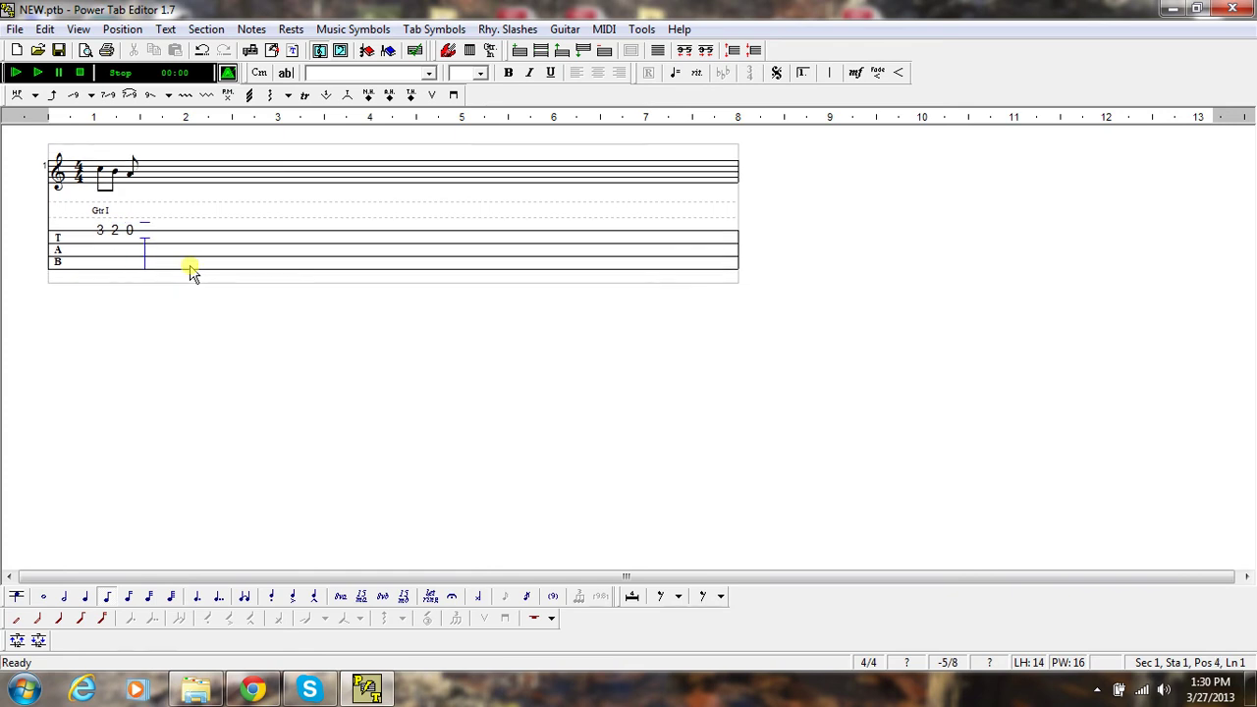
key(0)
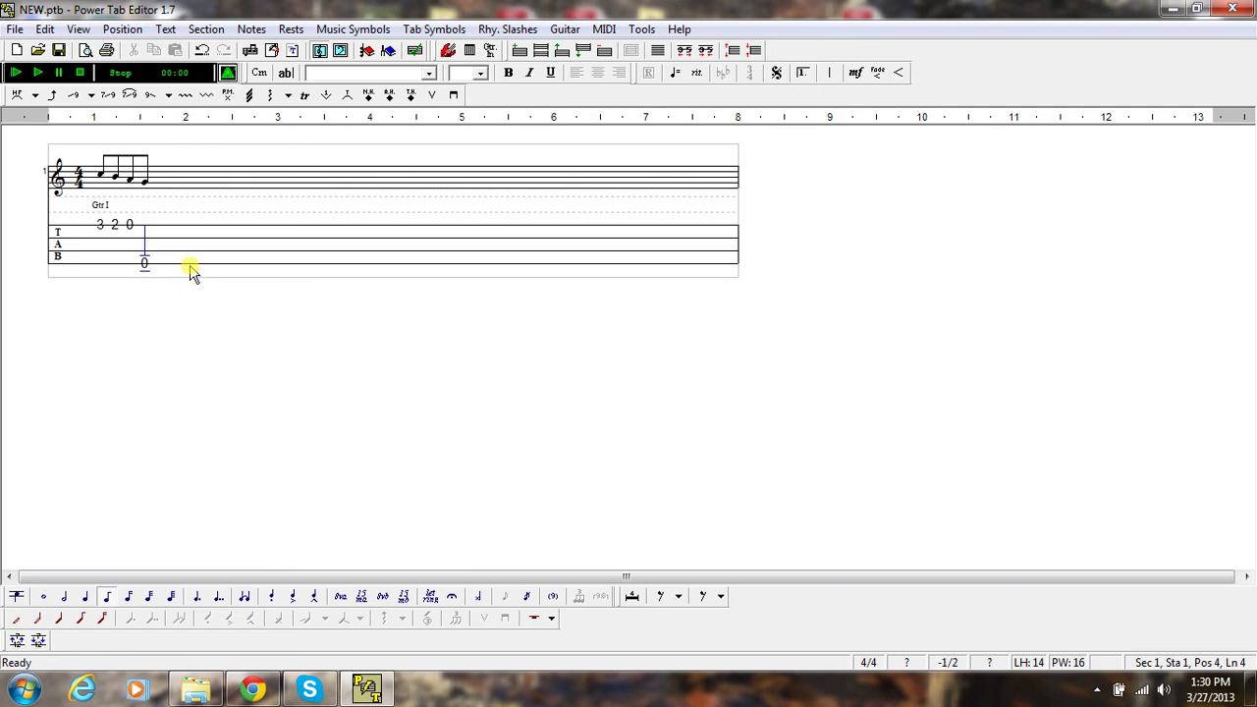
key(Right)
key(0)
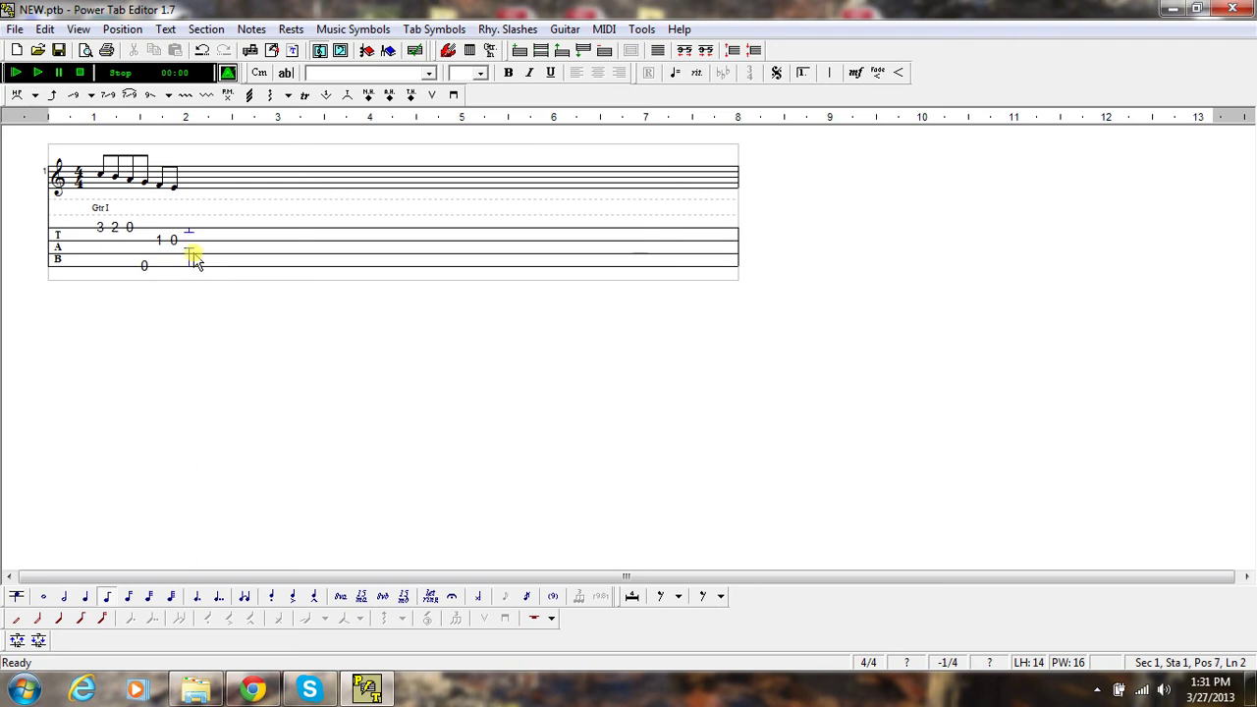
key(2)
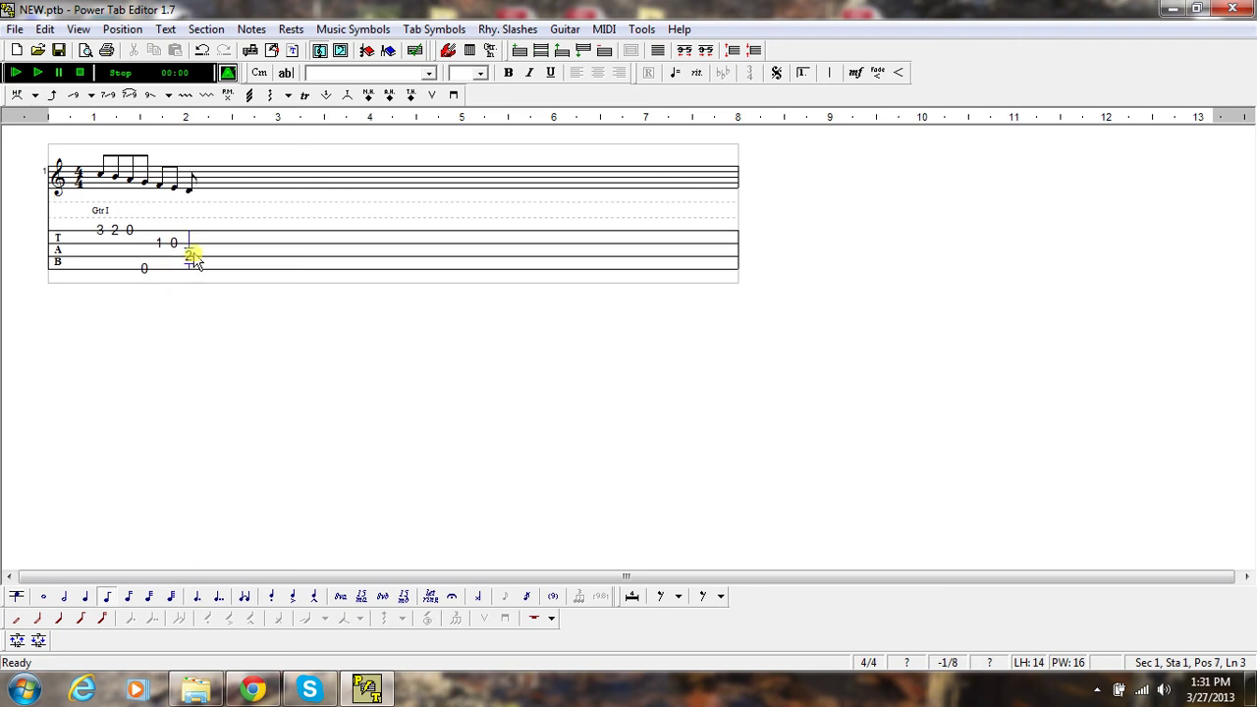
key(Right)
key(0)
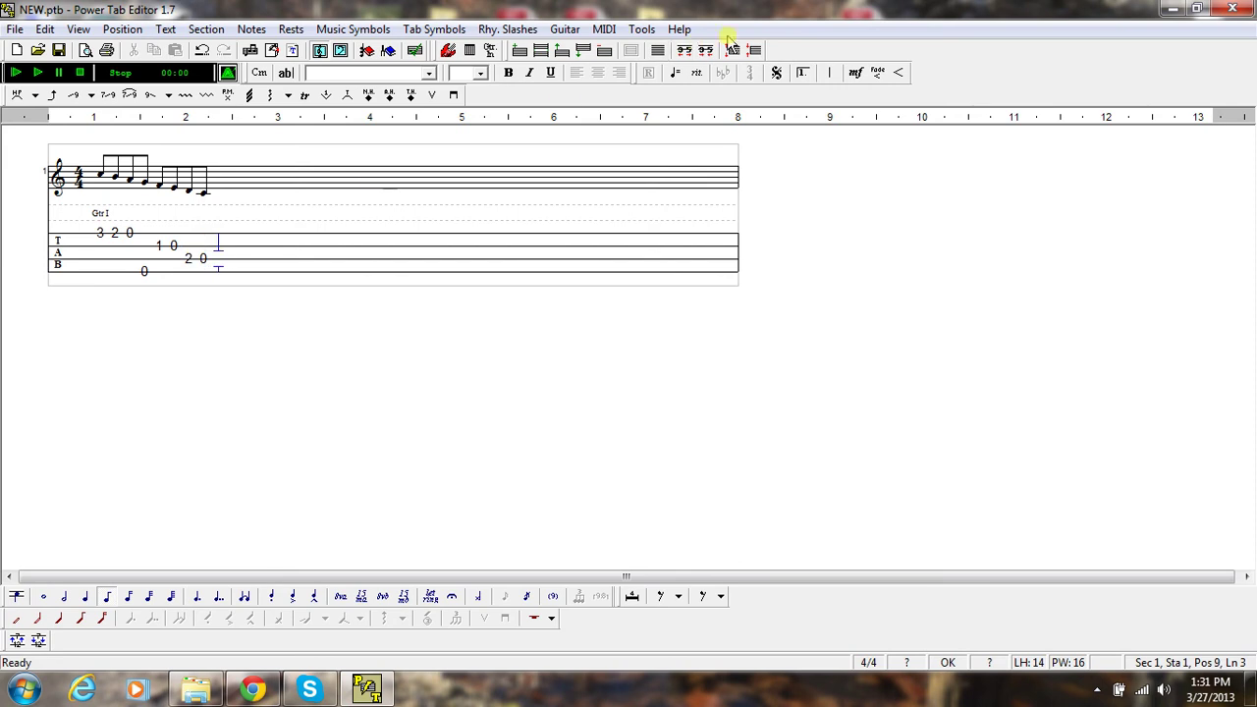
- Insert a single bar line after the eighth-note run and play back the score
click(828, 73)
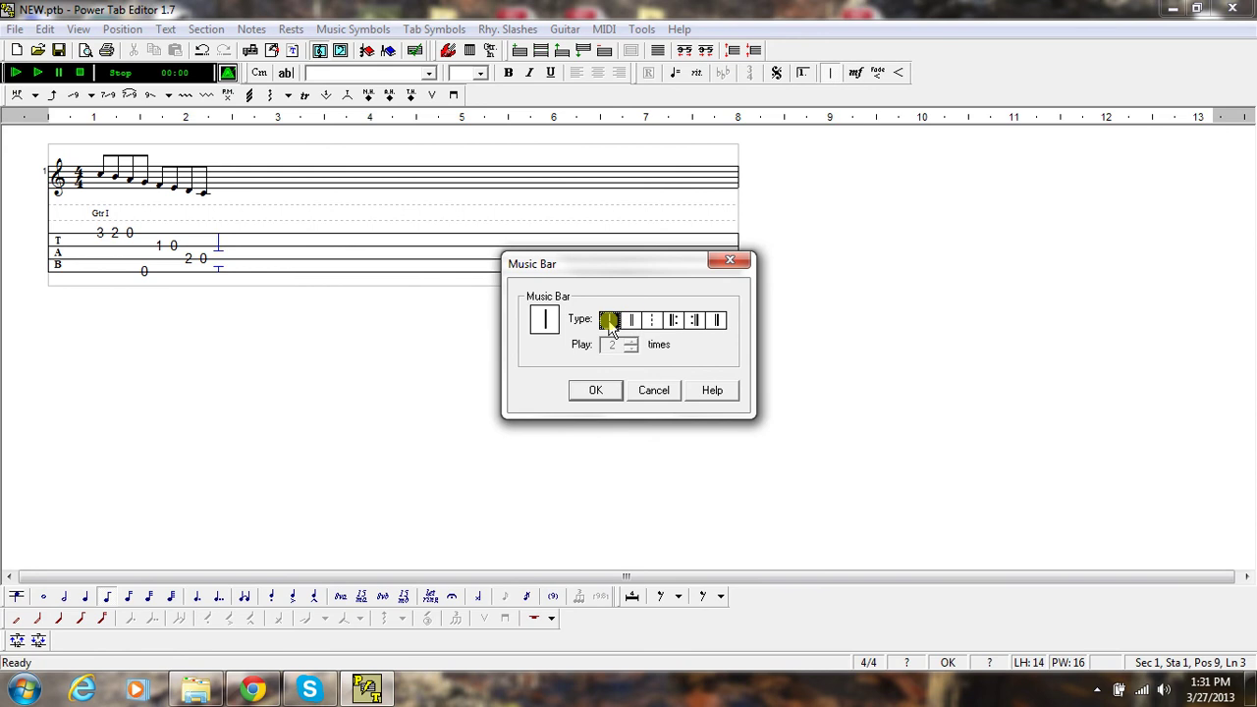
click(609, 324)
click(601, 390)
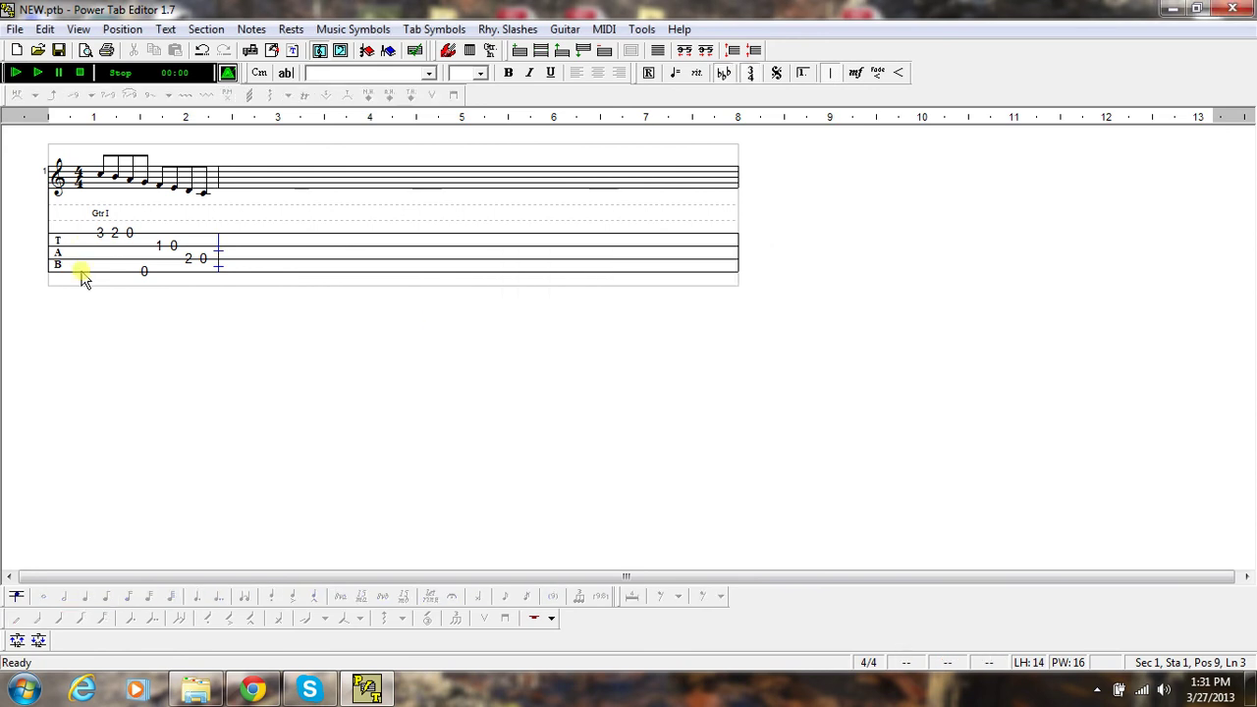
click(17, 74)
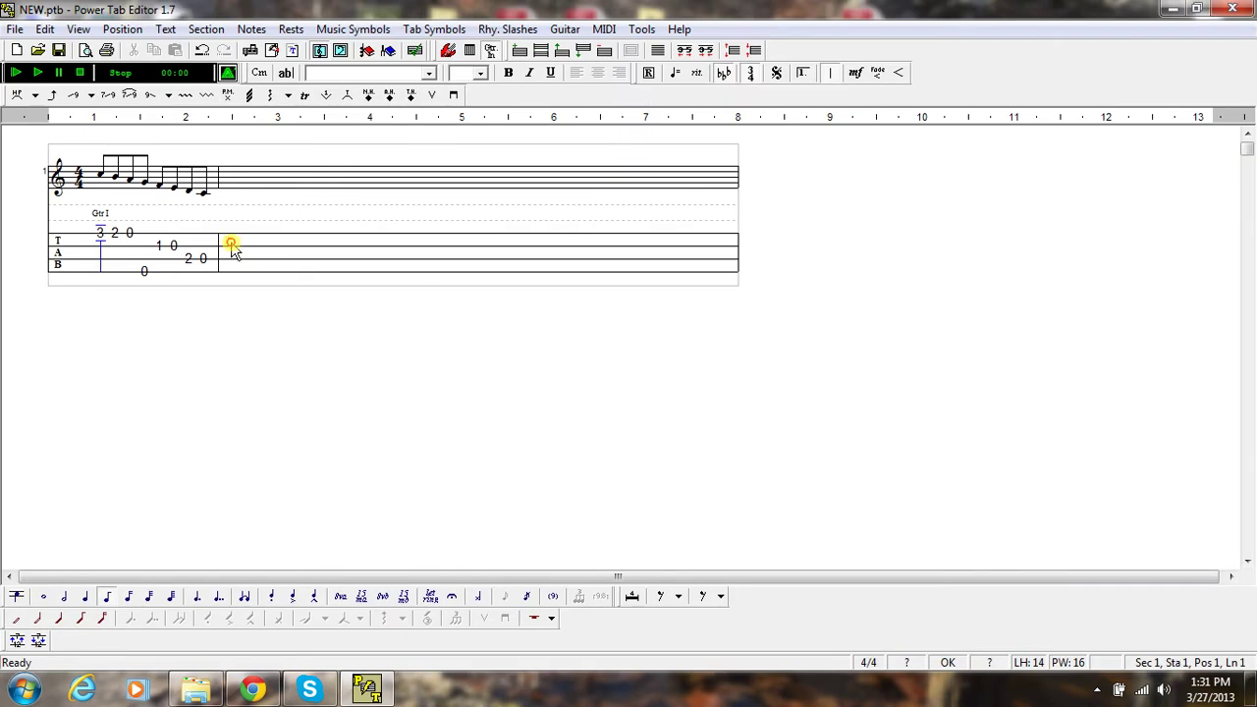
- Enter a whole-note chord with frets 3, 0, 0, 0 after the bar line and end its measure with a single bar line at position 18
click(232, 246)
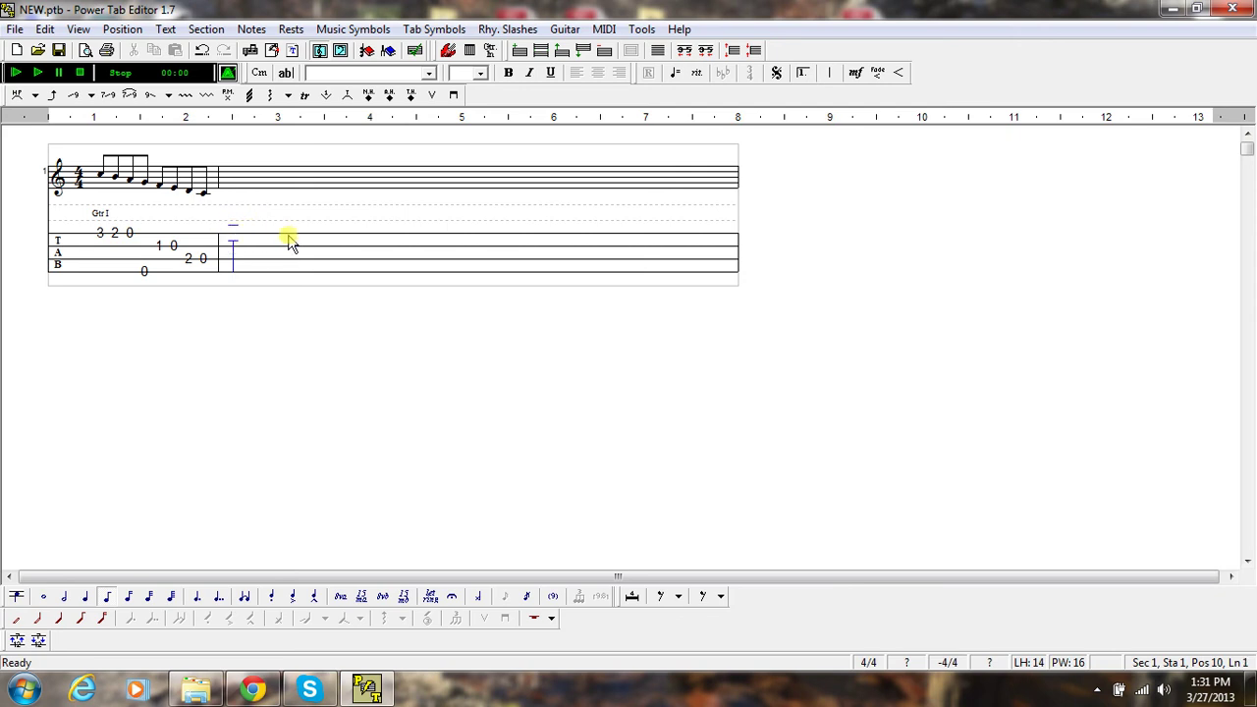
text(30 0 0)
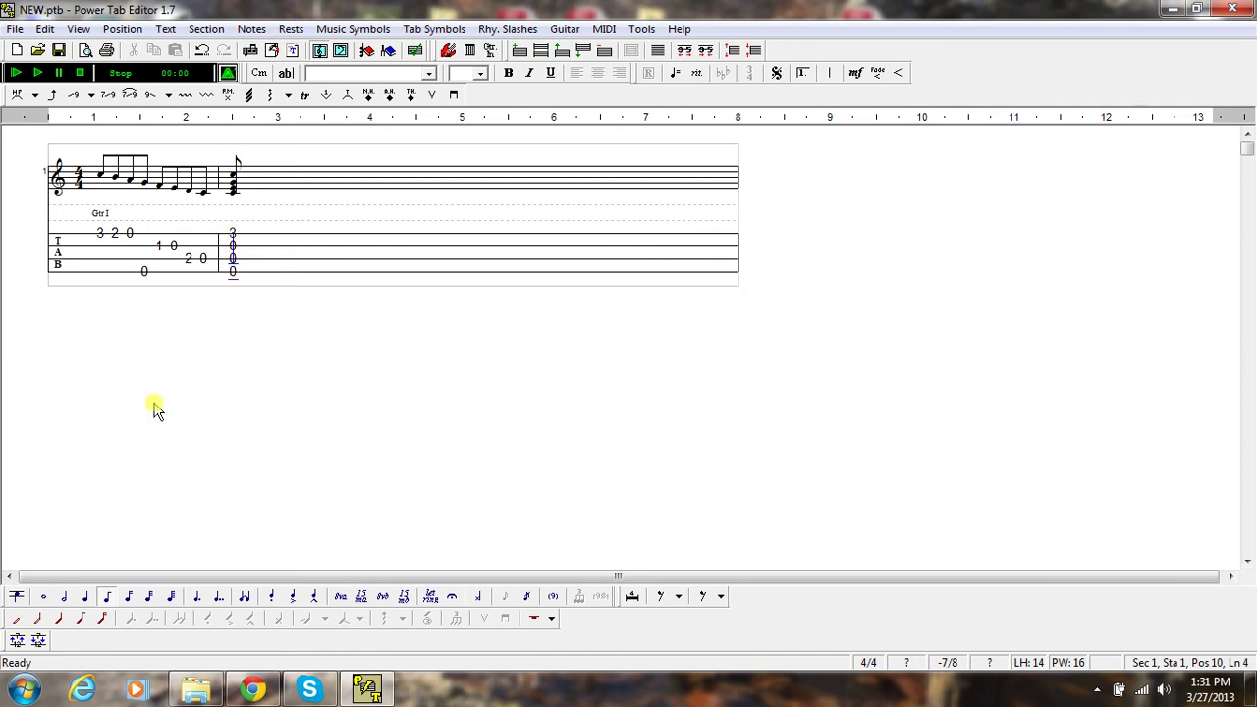
click(44, 597)
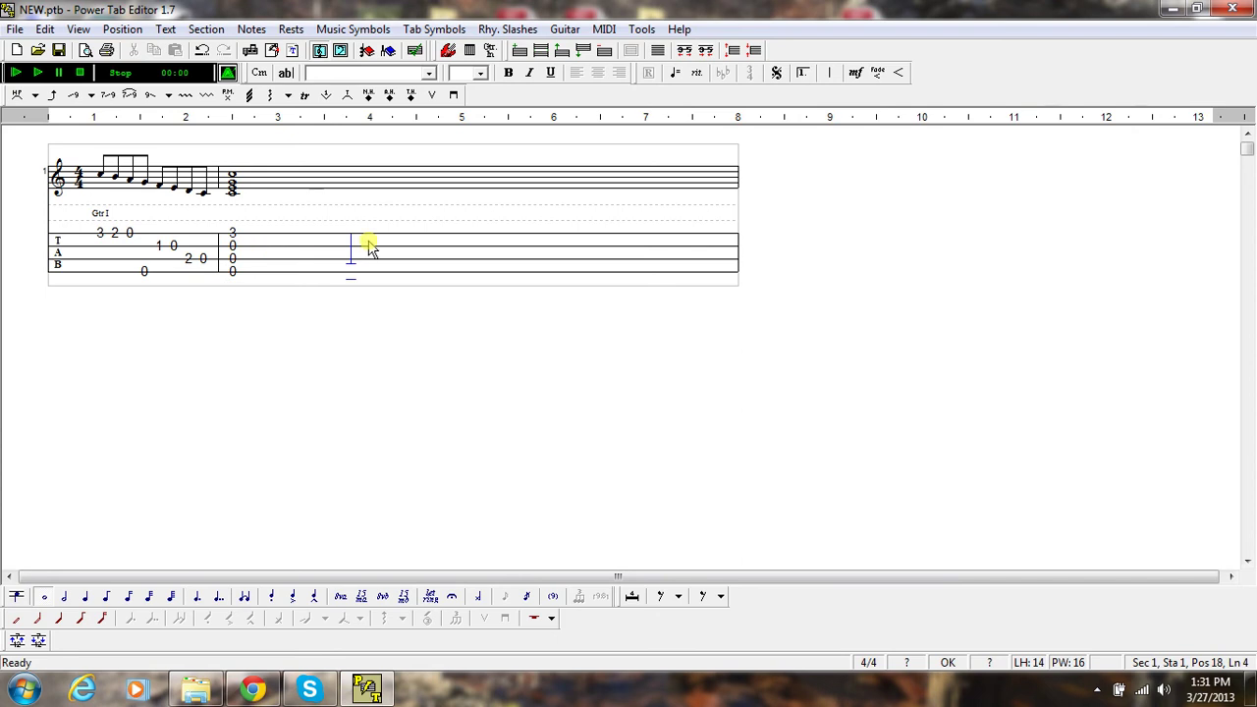
click(830, 71)
click(596, 390)
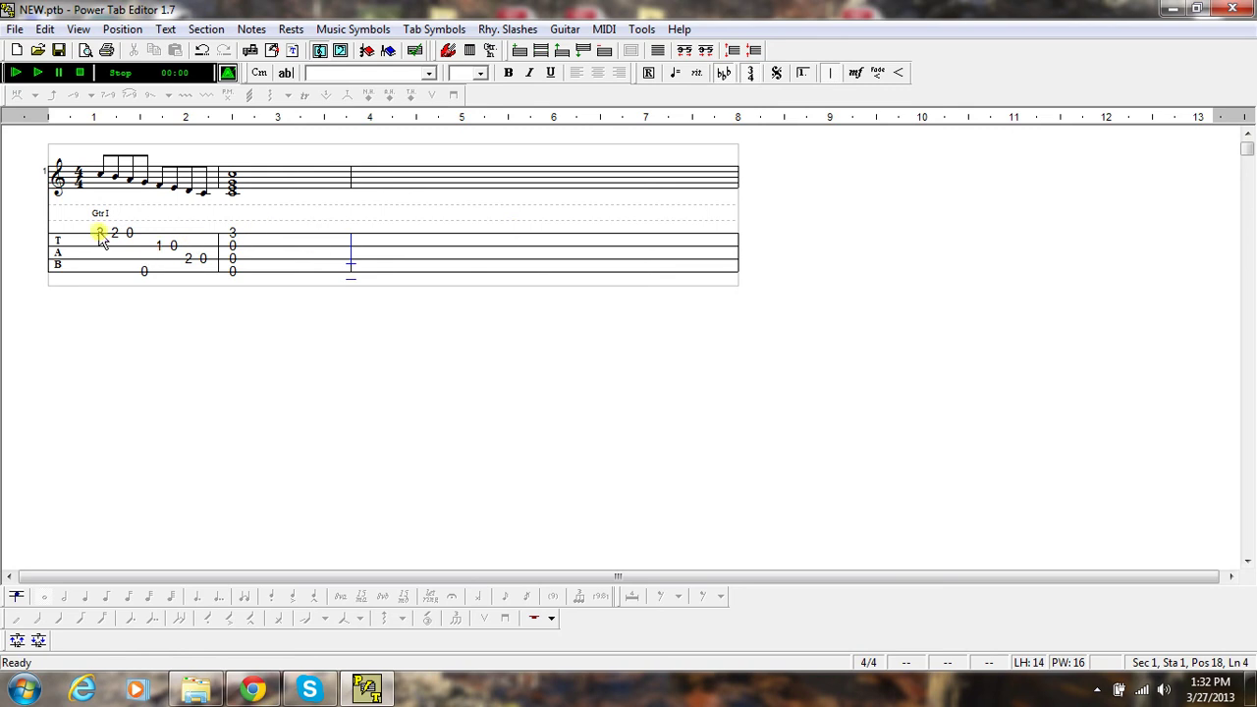
- Copy the first two measures' notes to the position after the second bar line and tidy the score with the Score Polisher
drag(99, 235, 300, 233)
right_click(220, 258)
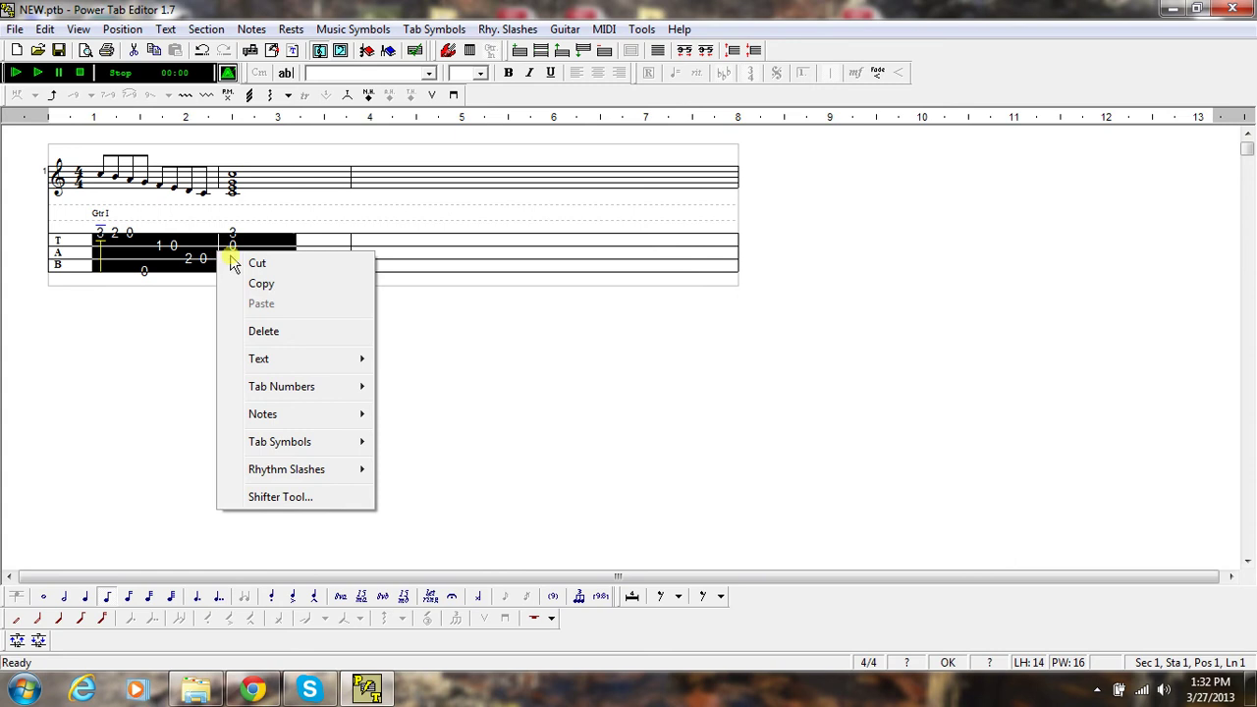
click(271, 287)
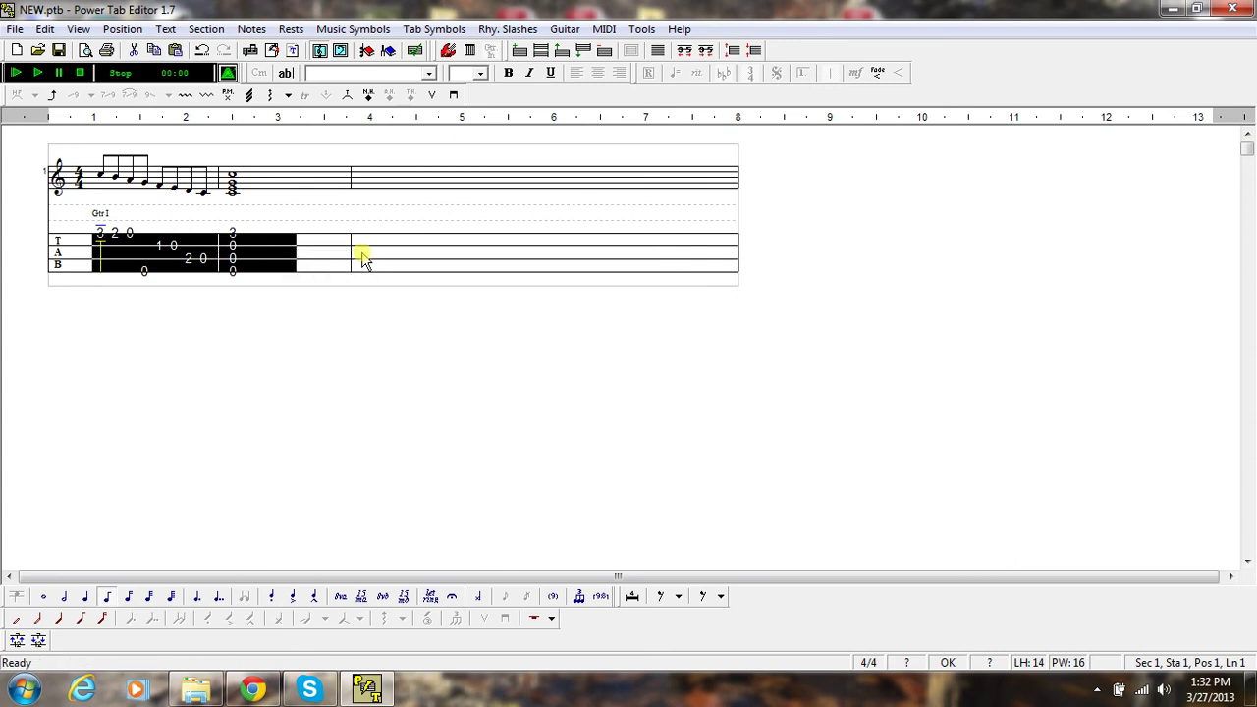
click(364, 253)
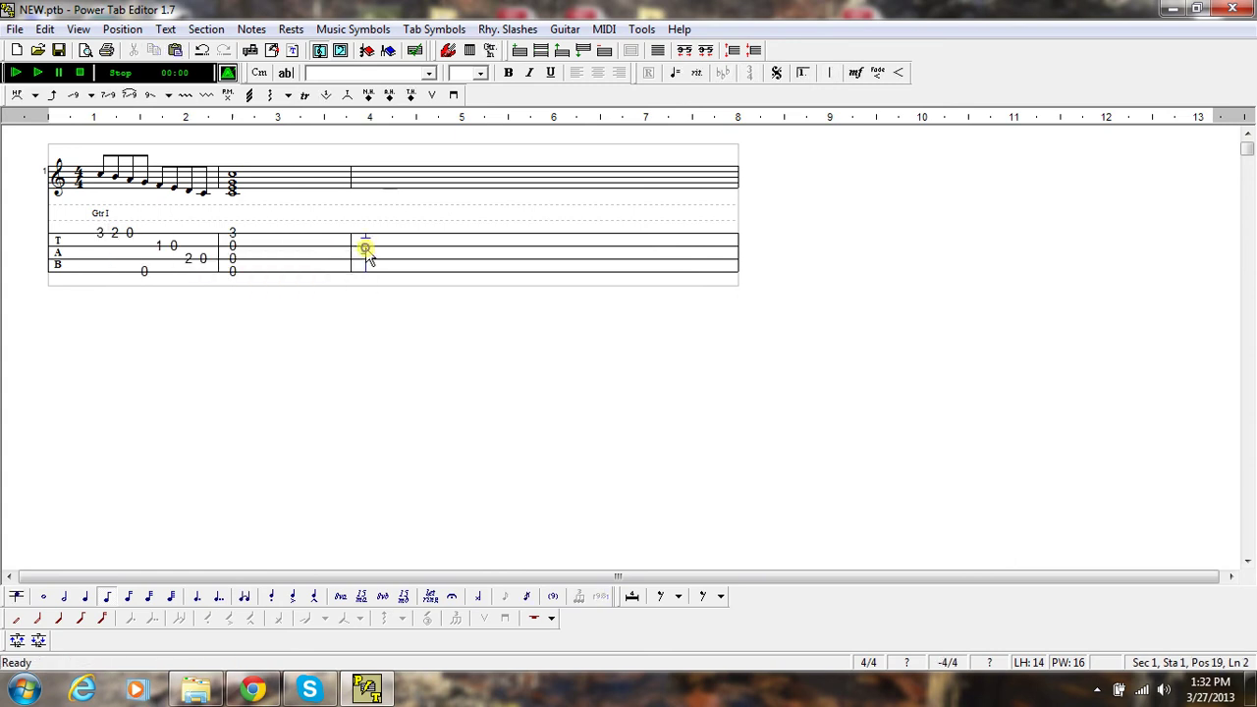
right_click(365, 253)
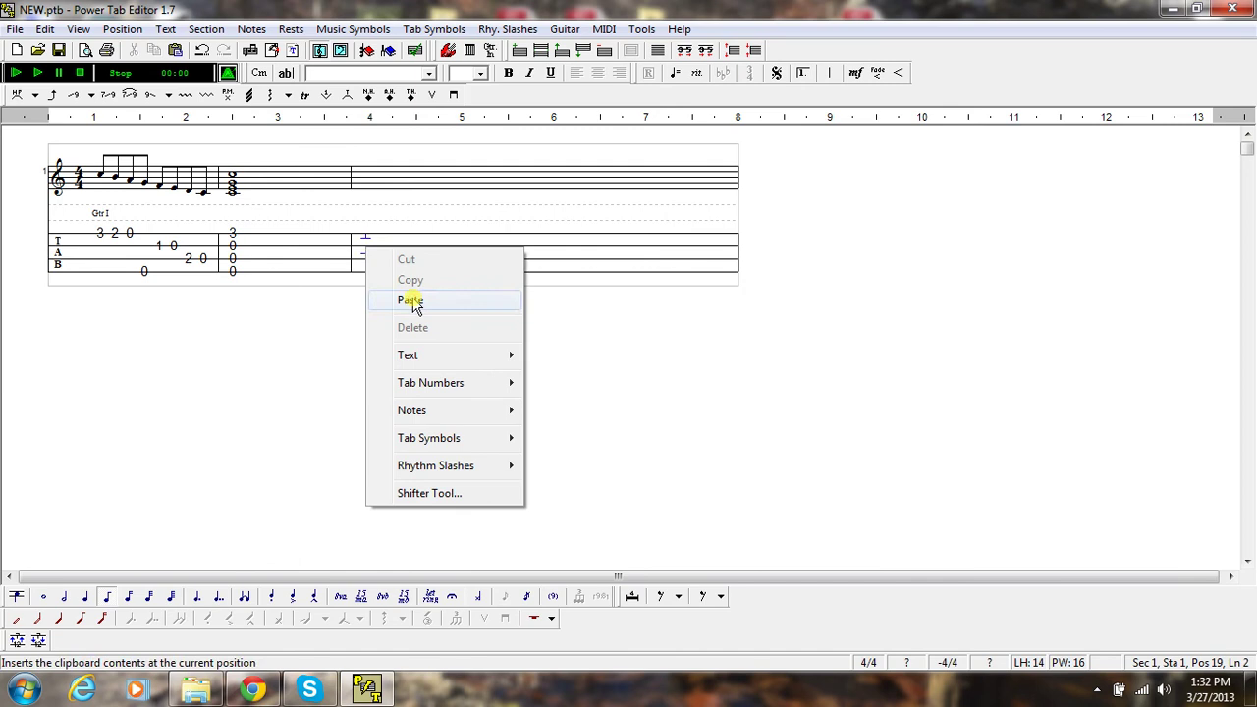
click(410, 300)
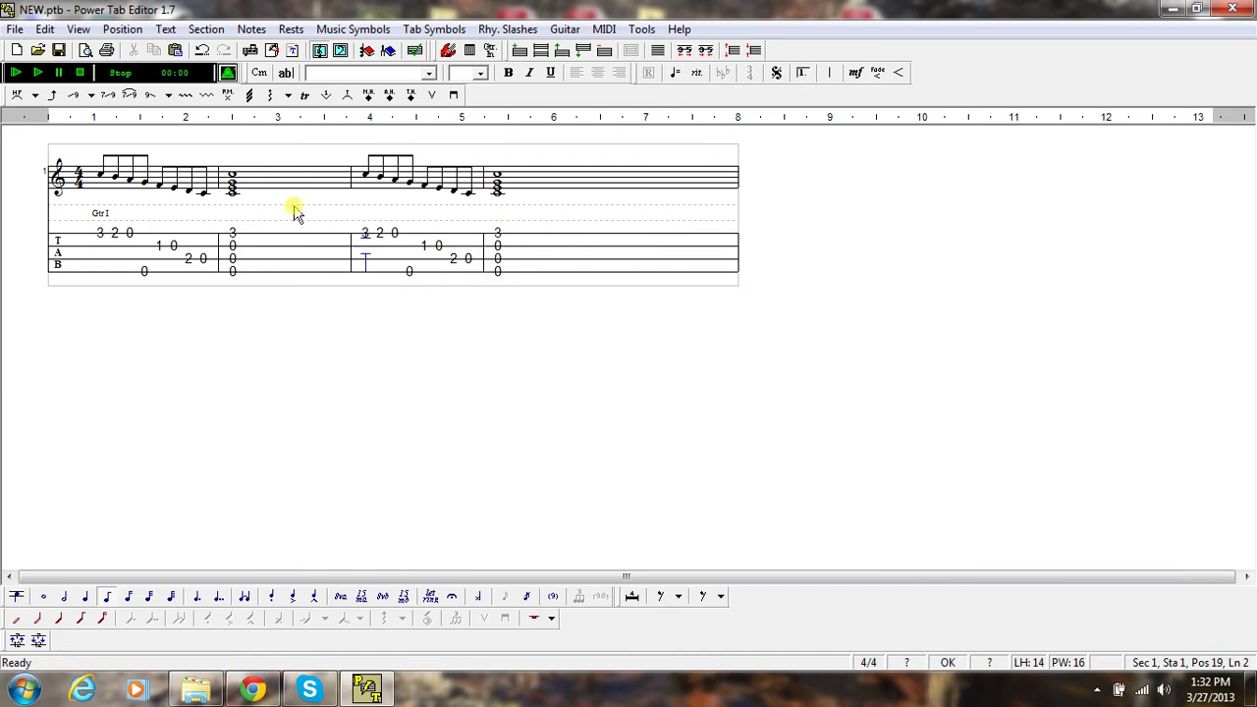
click(643, 31)
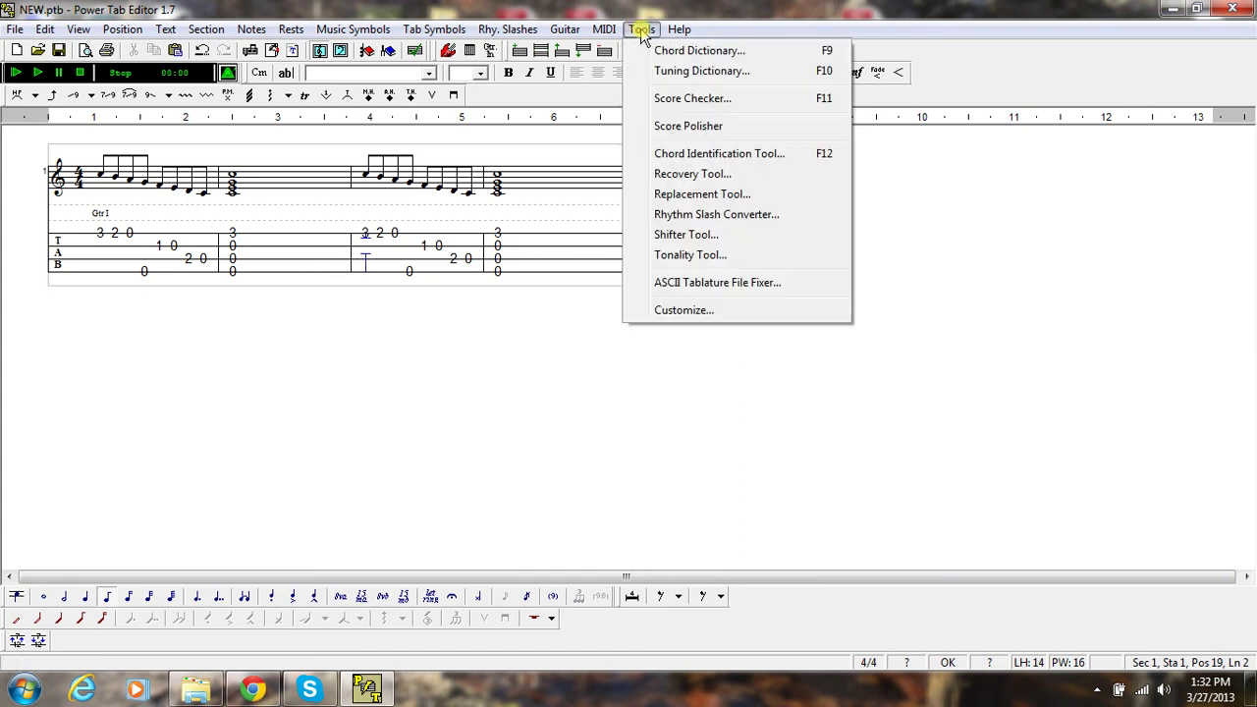
click(696, 127)
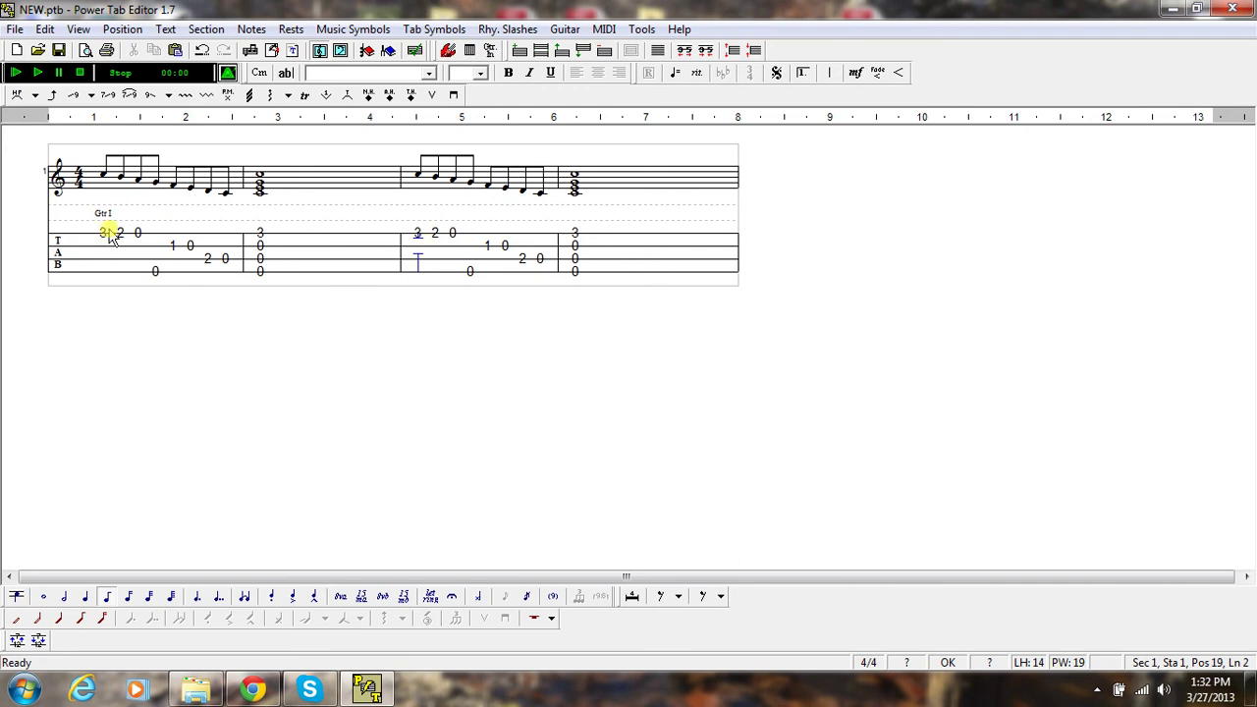
- Add a tempo marker of quarter note = 107 BPM at the first position of the score
click(103, 236)
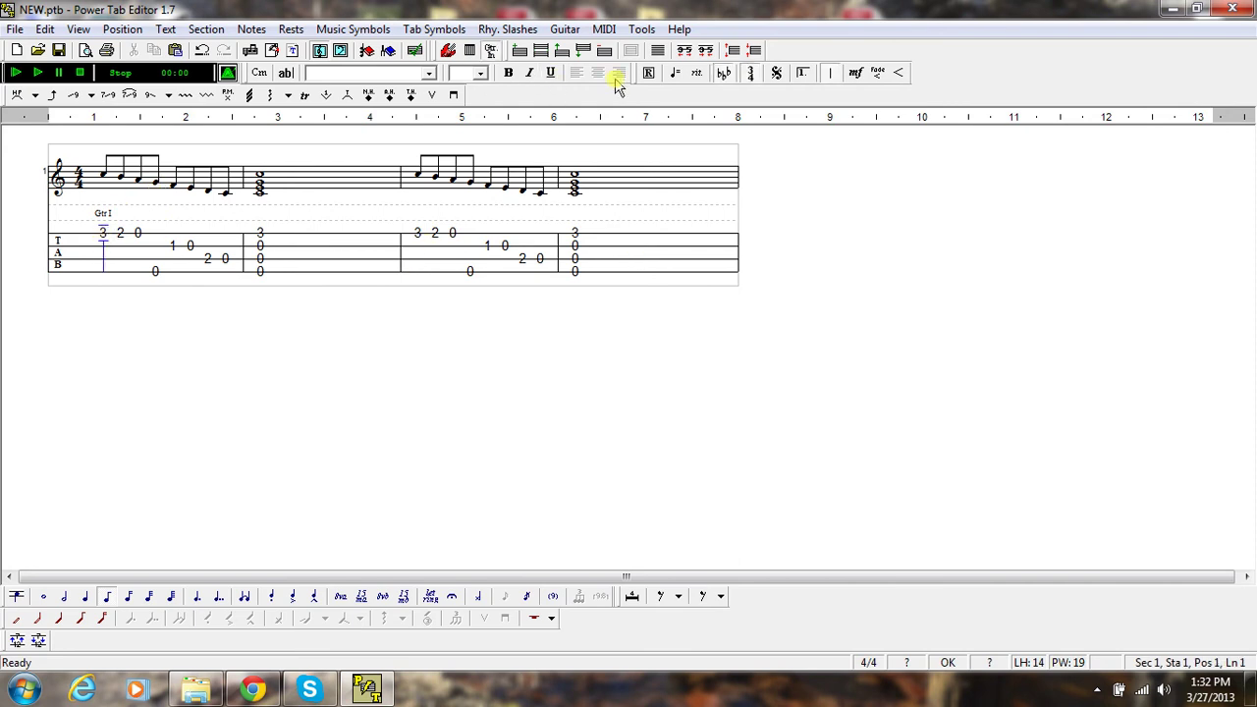
click(676, 79)
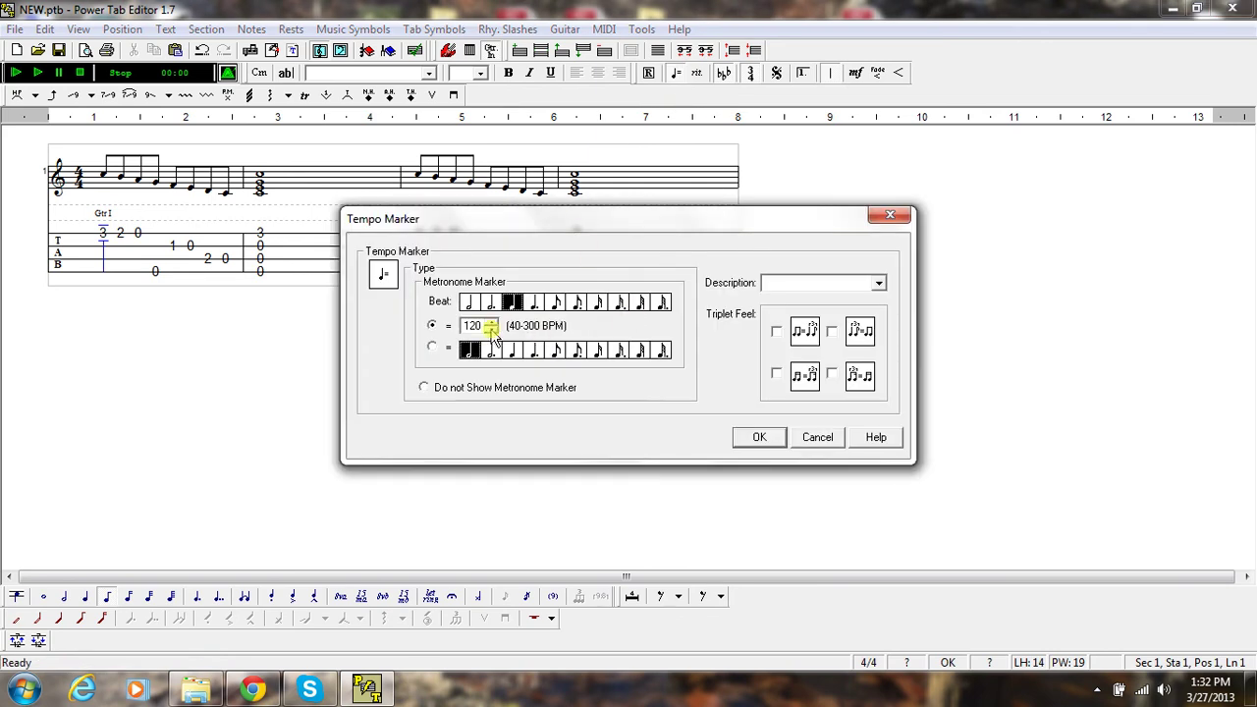
click(489, 330)
click(490, 330)
click(490, 331)
click(490, 331)
click(493, 332)
click(756, 438)
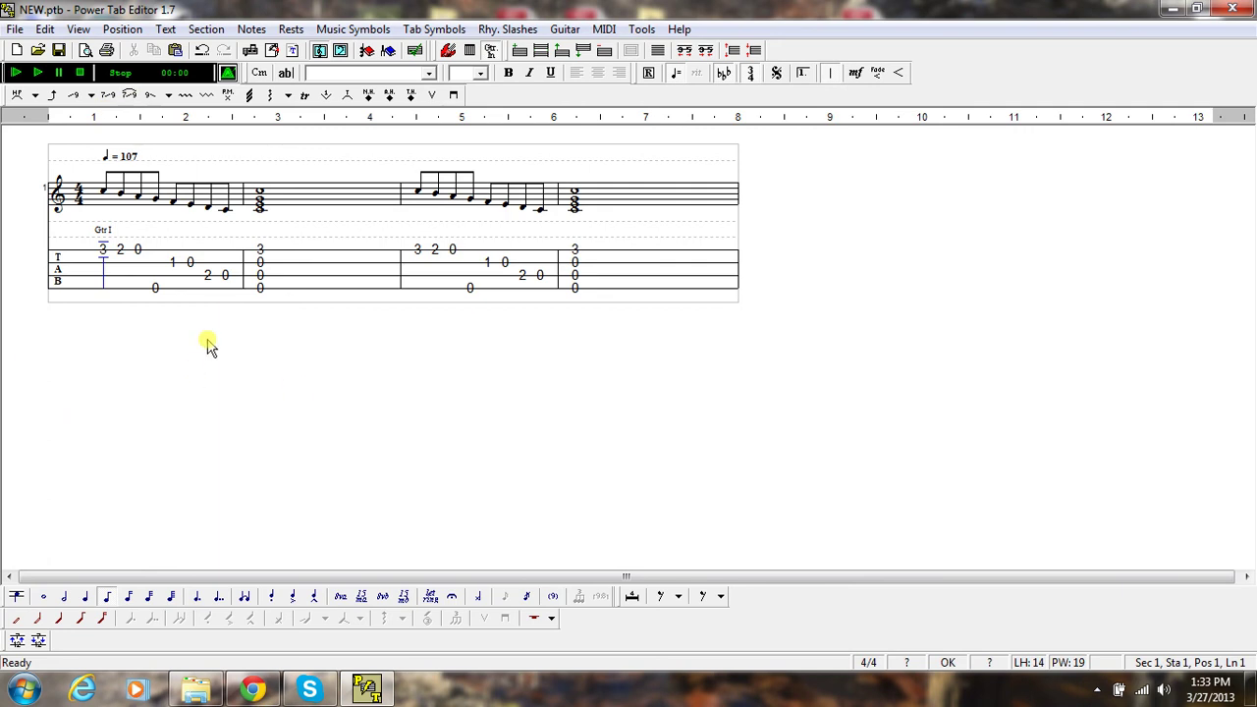
- Add a new section at the end of the score and copy all four measures of the first section into it
click(207, 30)
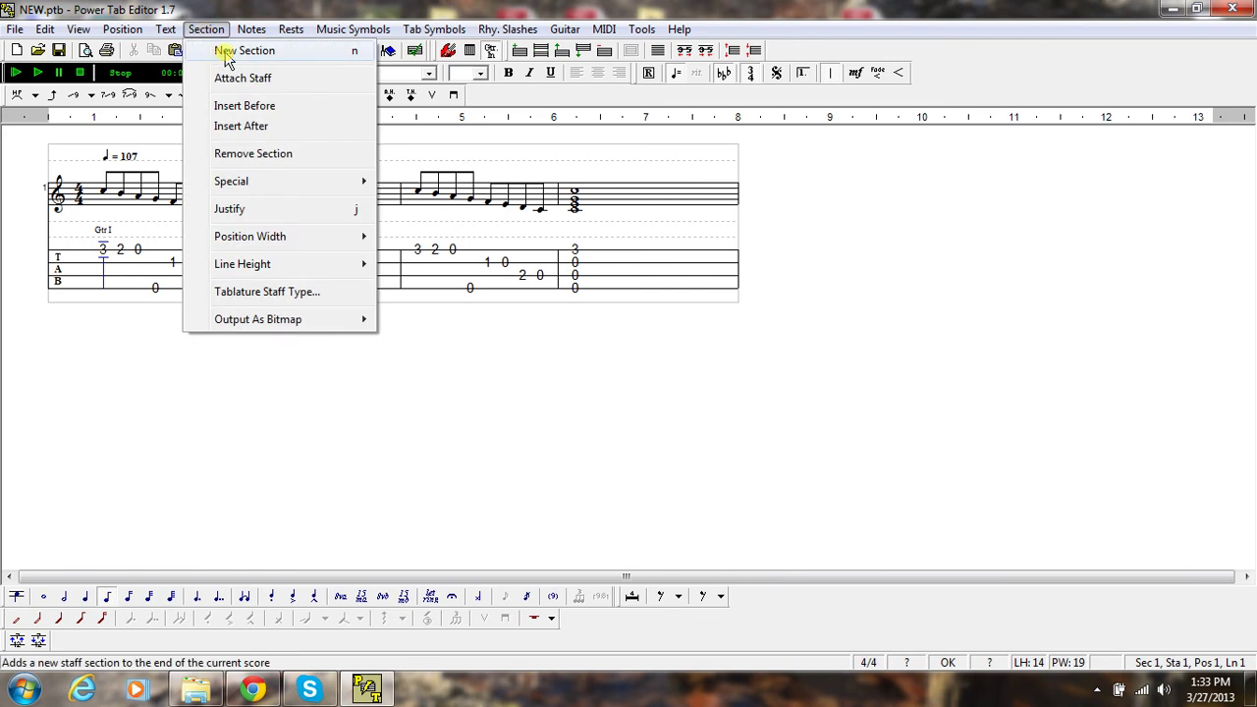
click(226, 54)
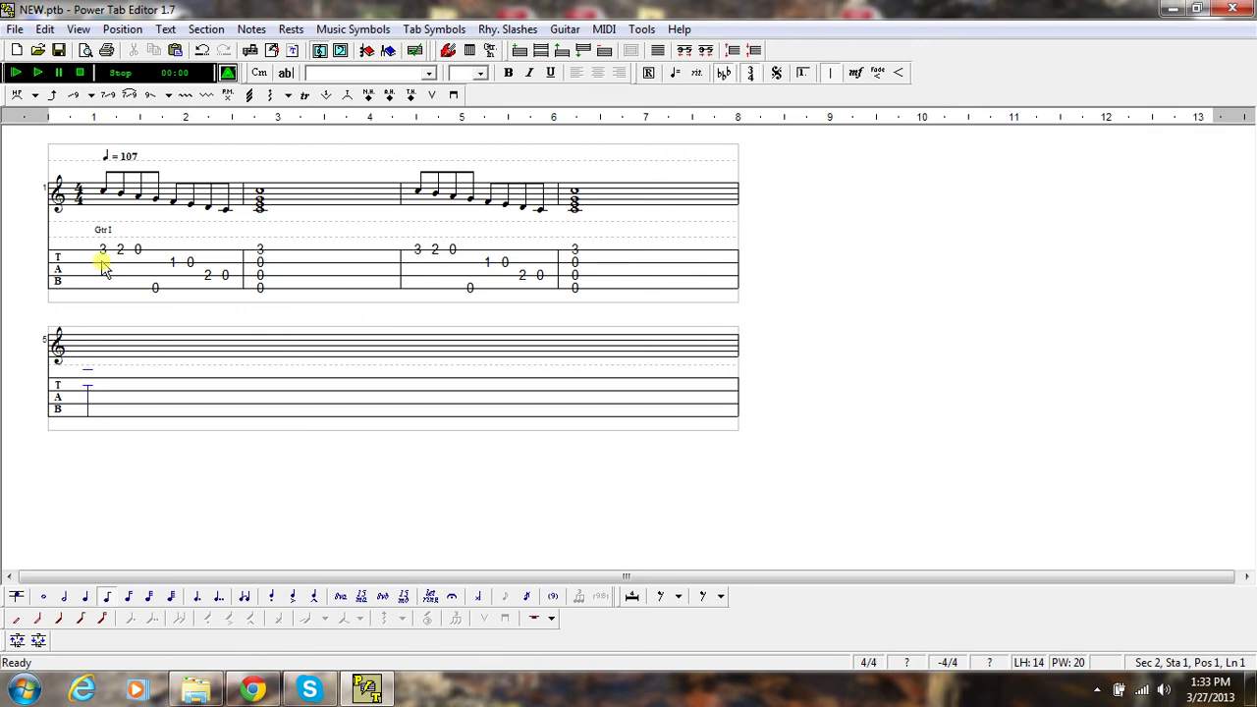
drag(99, 259, 646, 257)
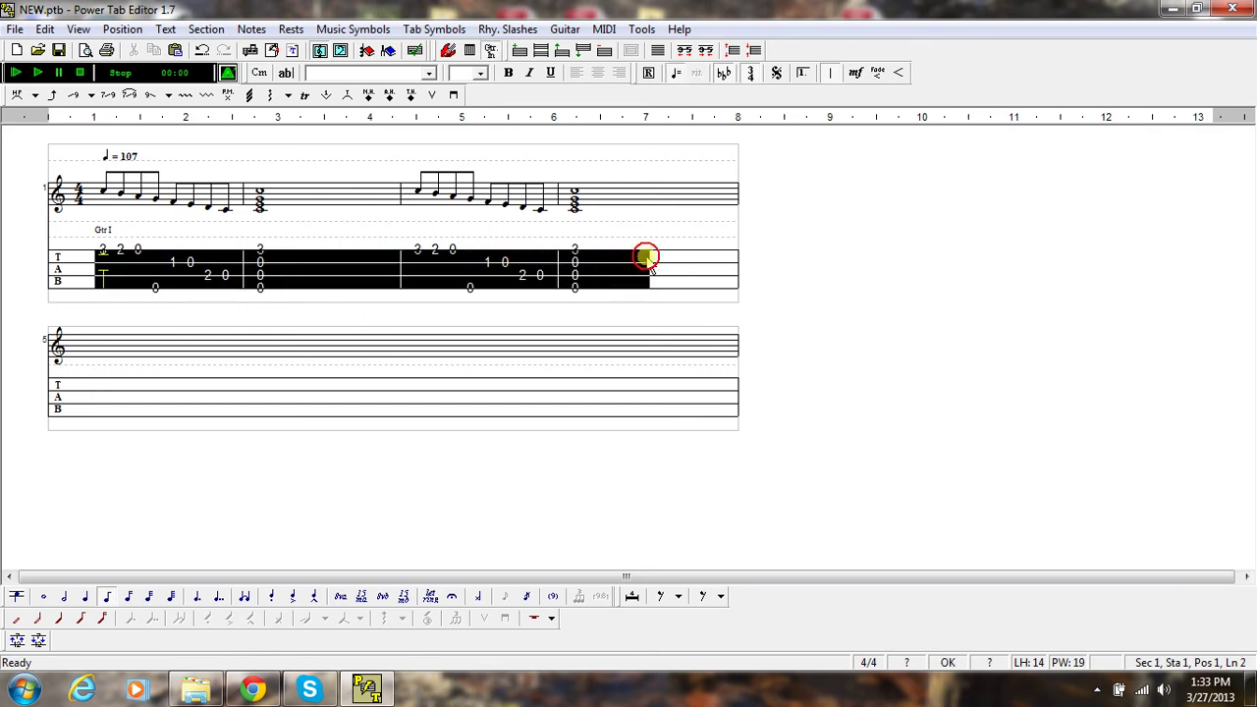
right_click(556, 266)
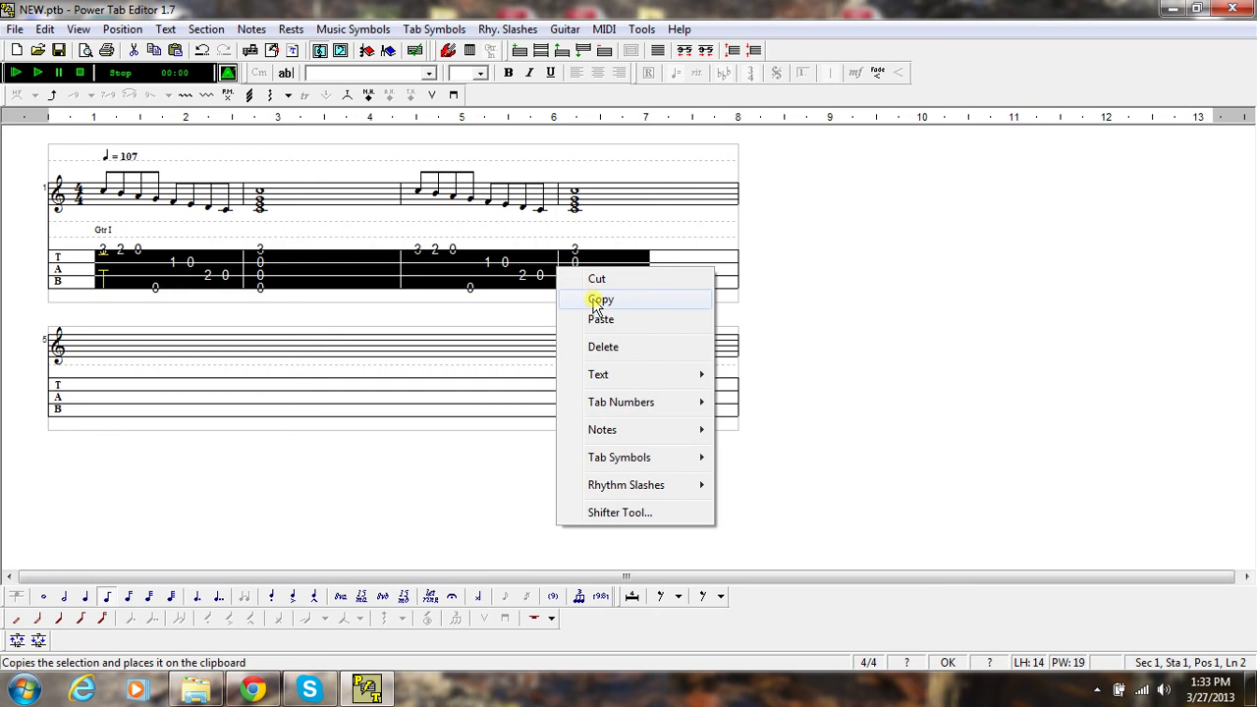
click(599, 300)
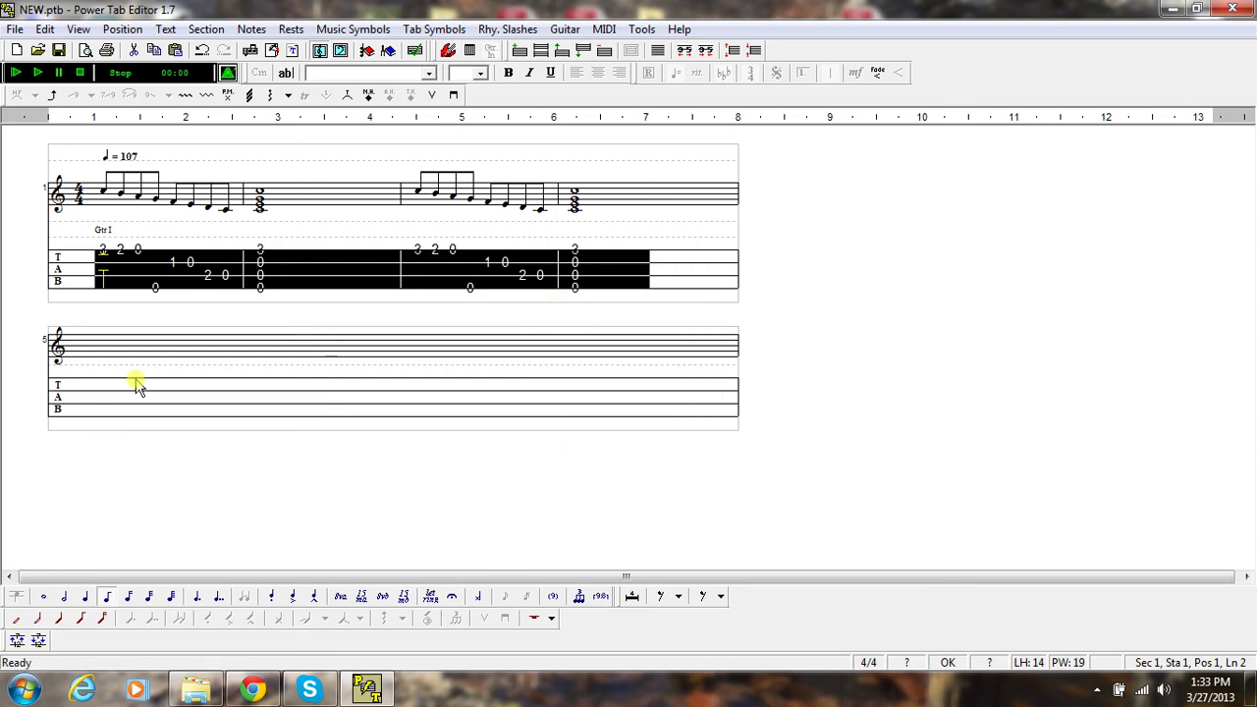
click(93, 396)
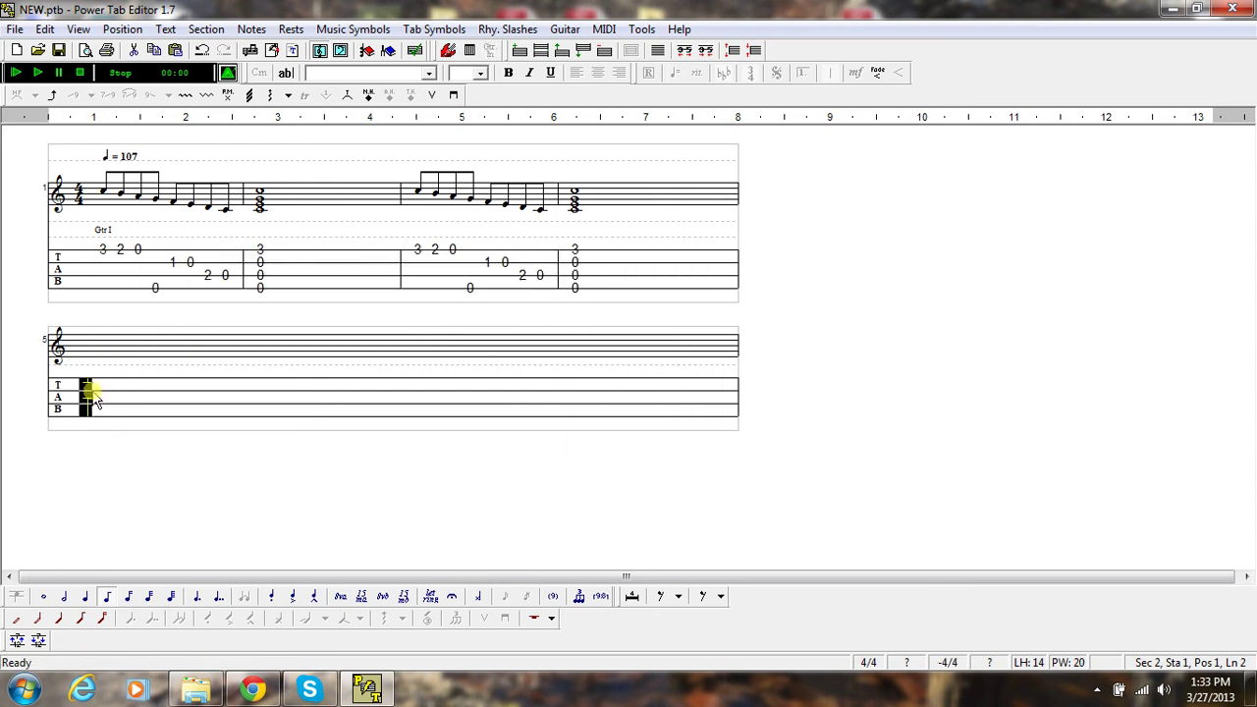
click(86, 390)
right_click(86, 391)
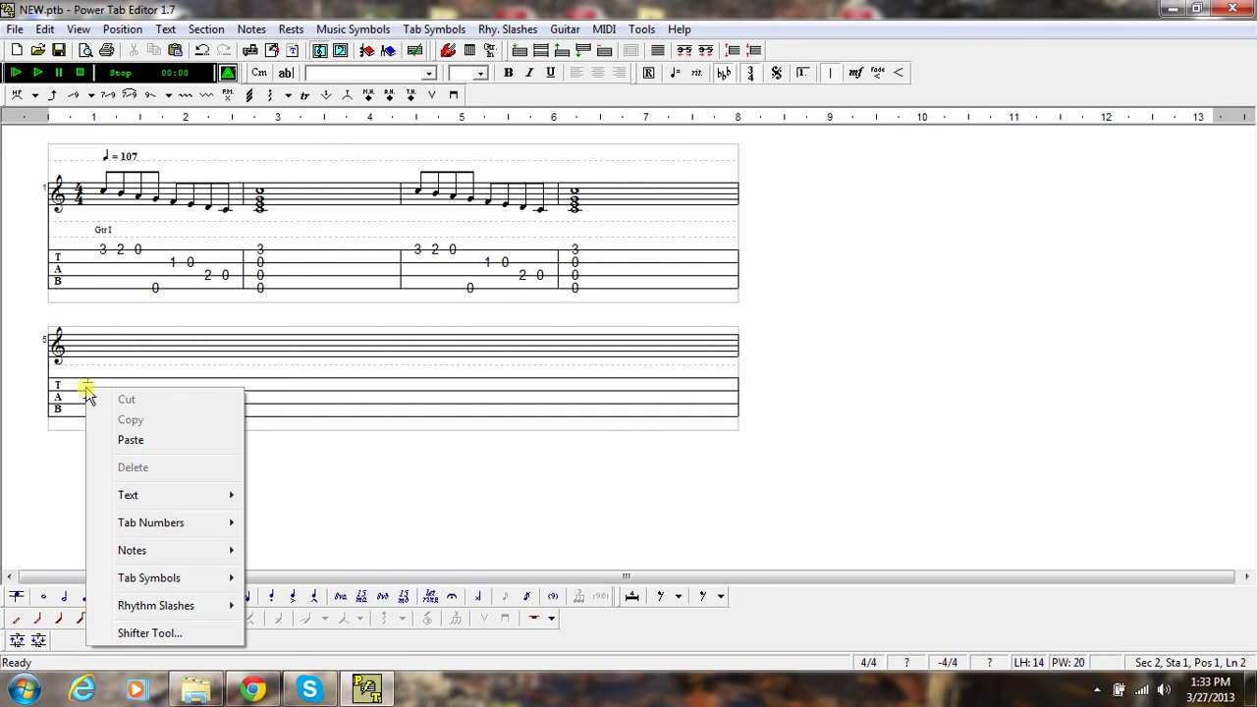
click(135, 442)
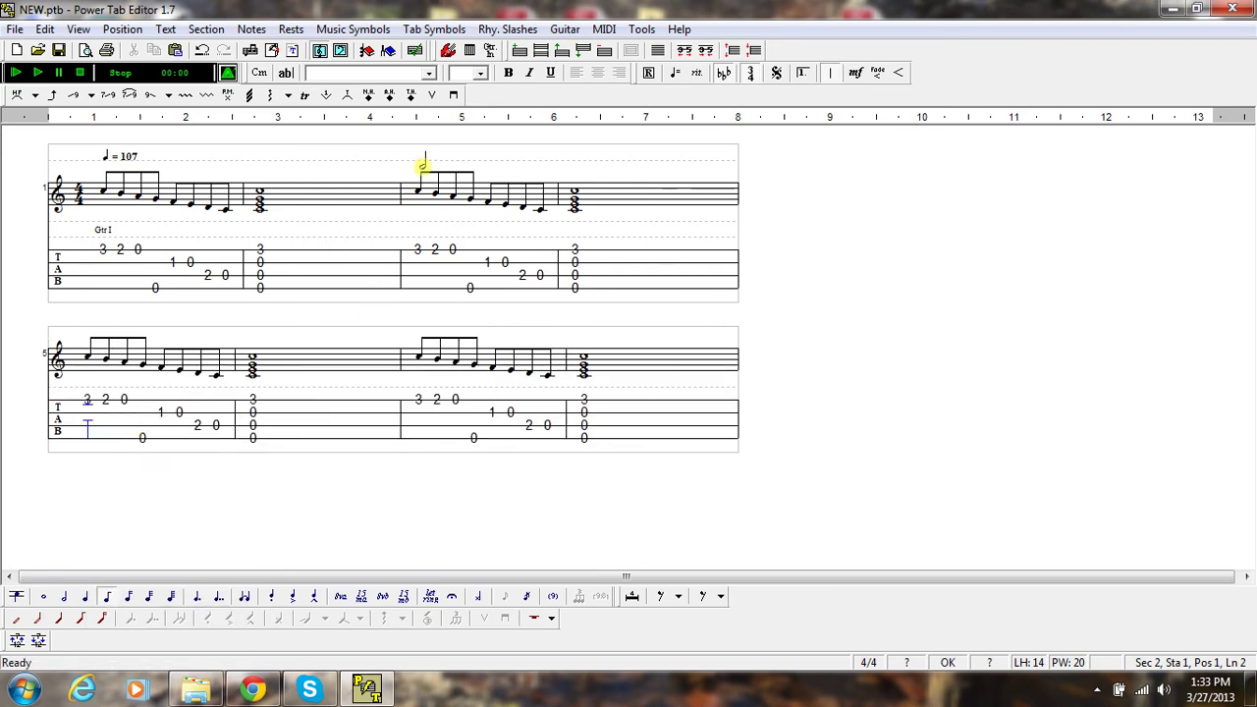
- Change the closing bar line of the second section to a double bar ending, running the Score Checker before and after
click(415, 53)
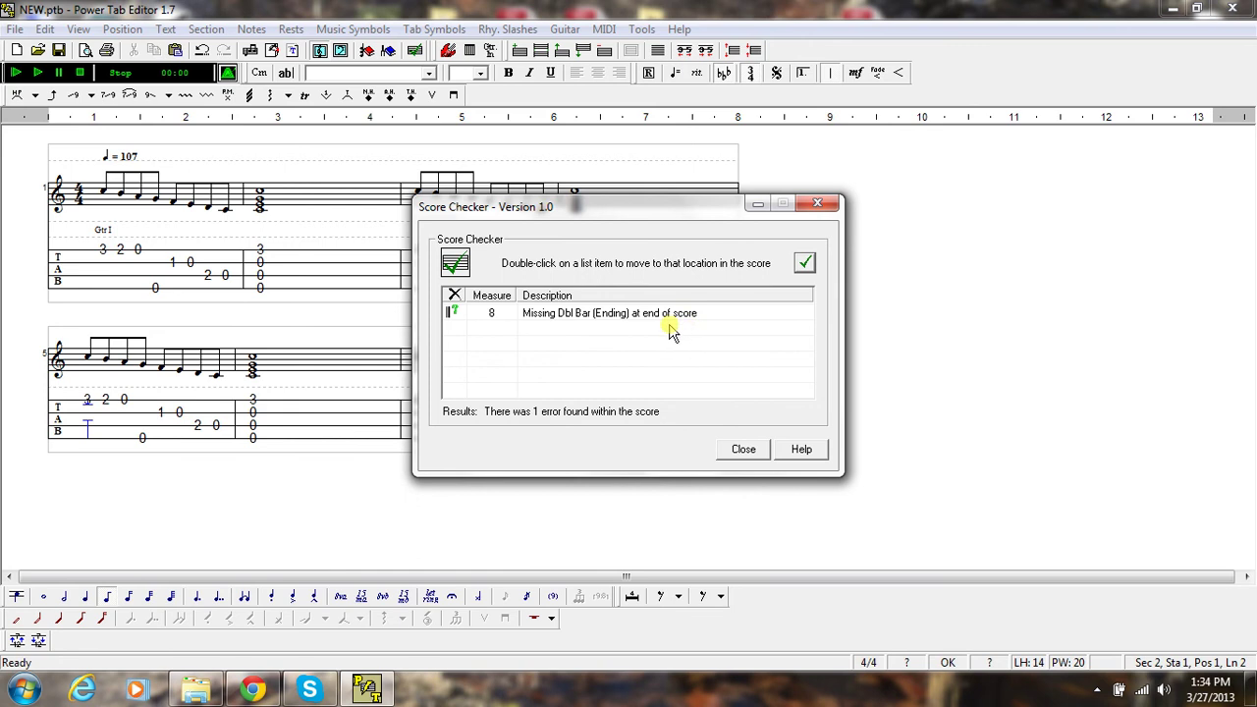
click(816, 208)
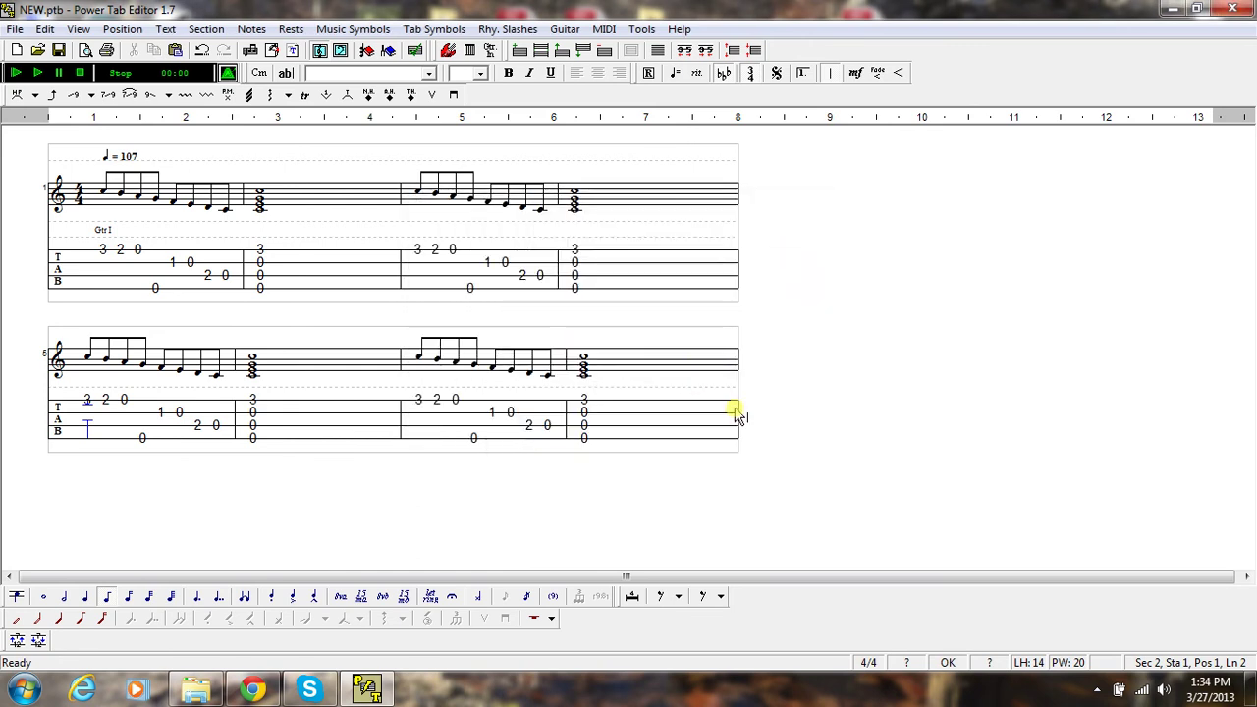
double_click(737, 415)
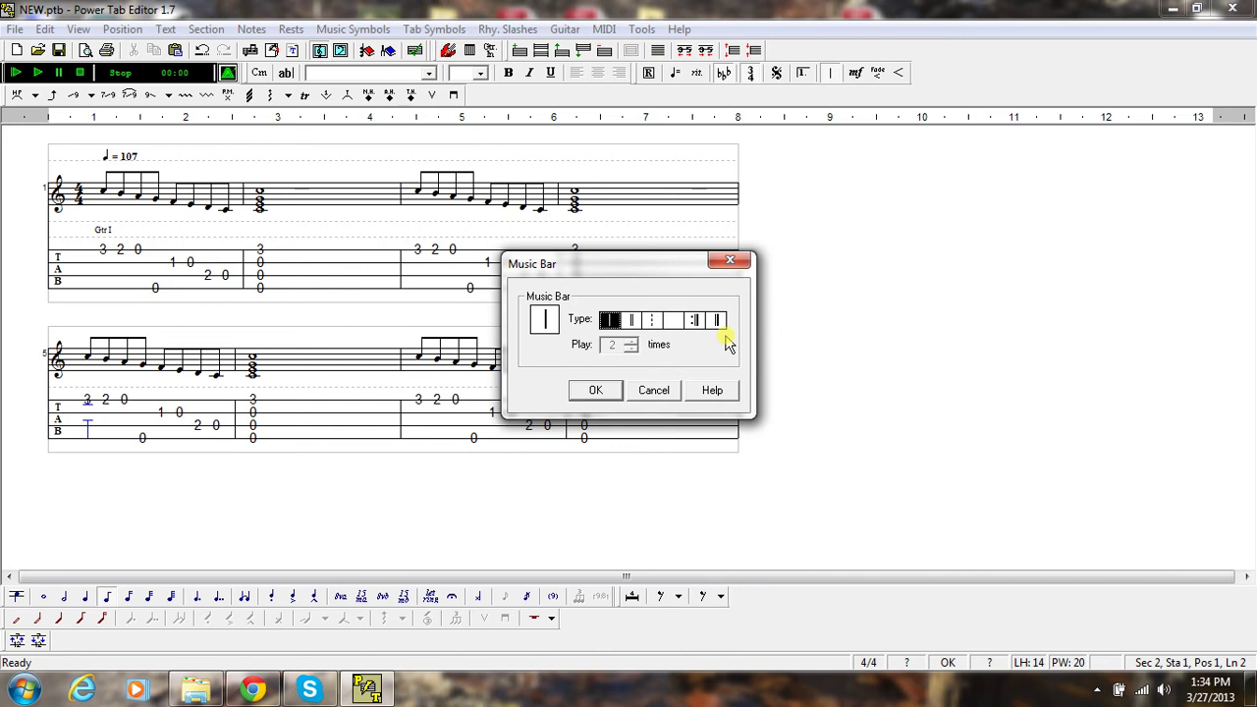
click(731, 261)
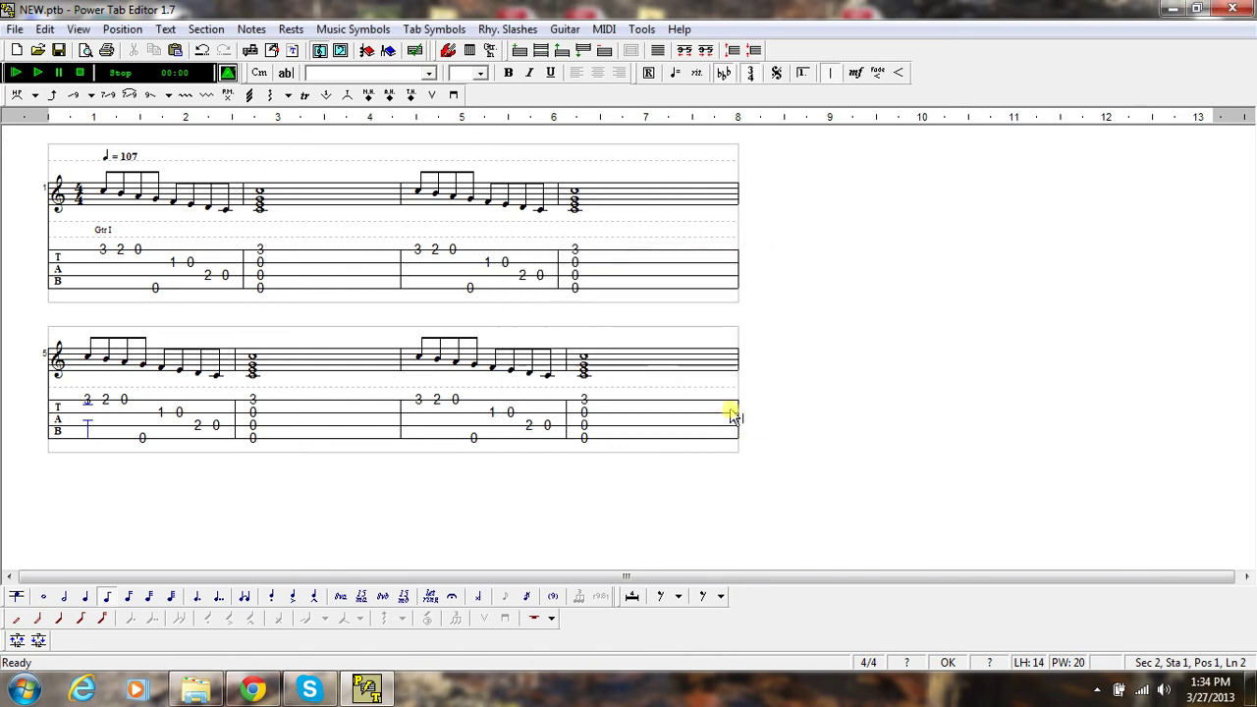
double_click(738, 432)
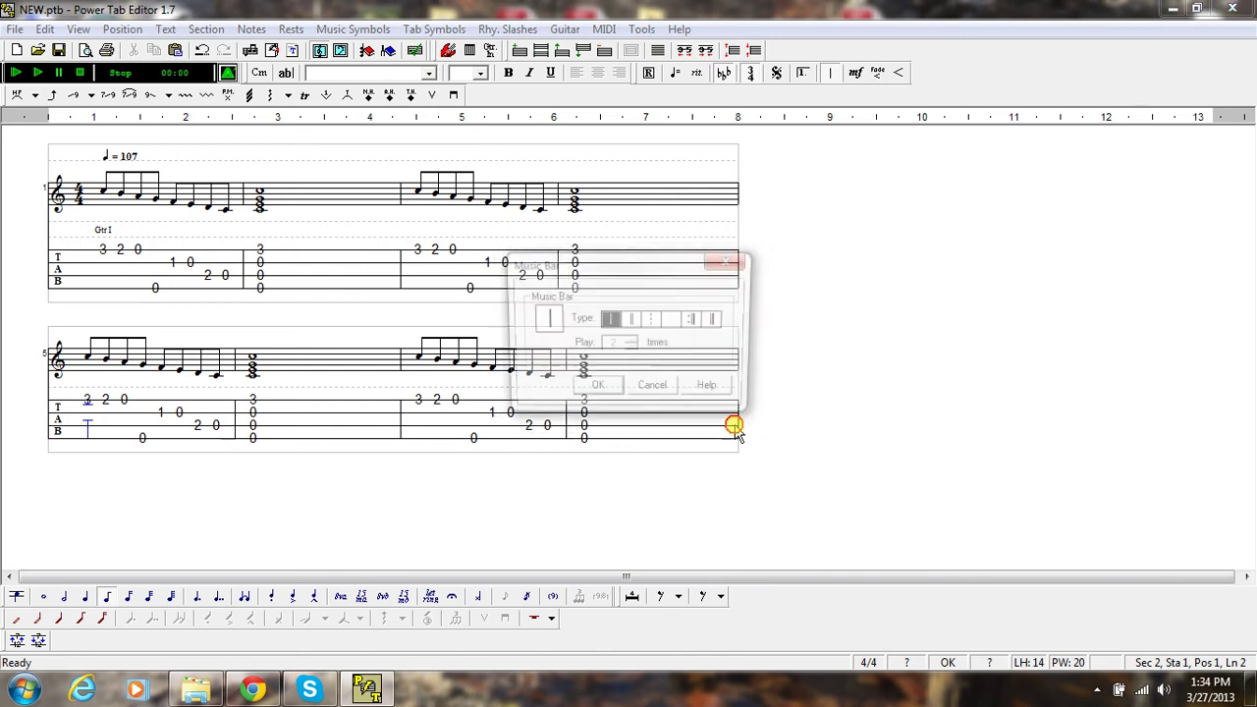
click(716, 320)
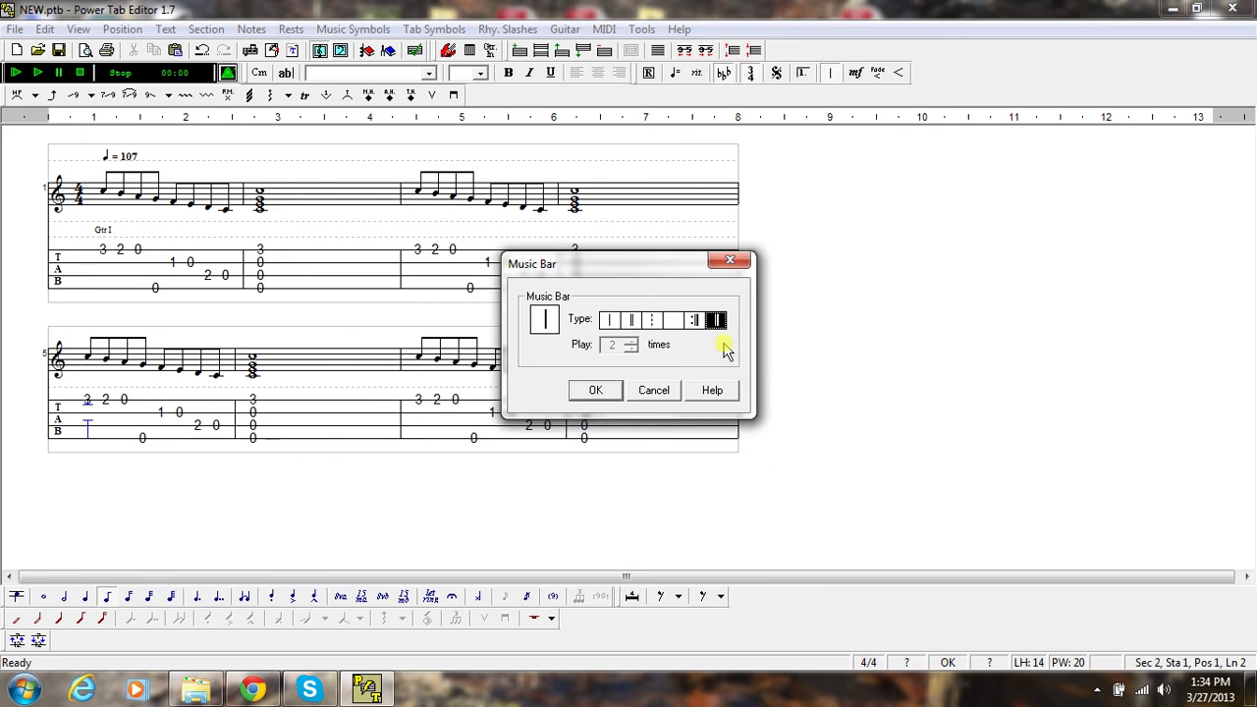
click(596, 391)
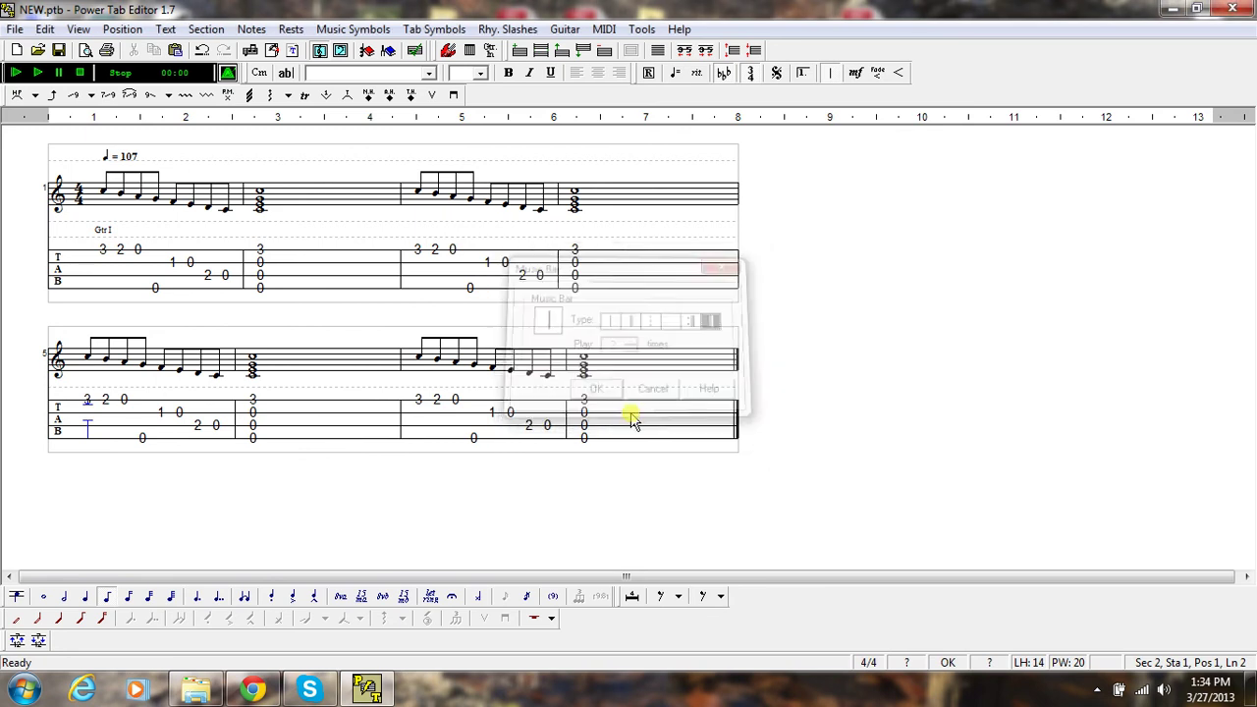
click(414, 53)
click(819, 207)
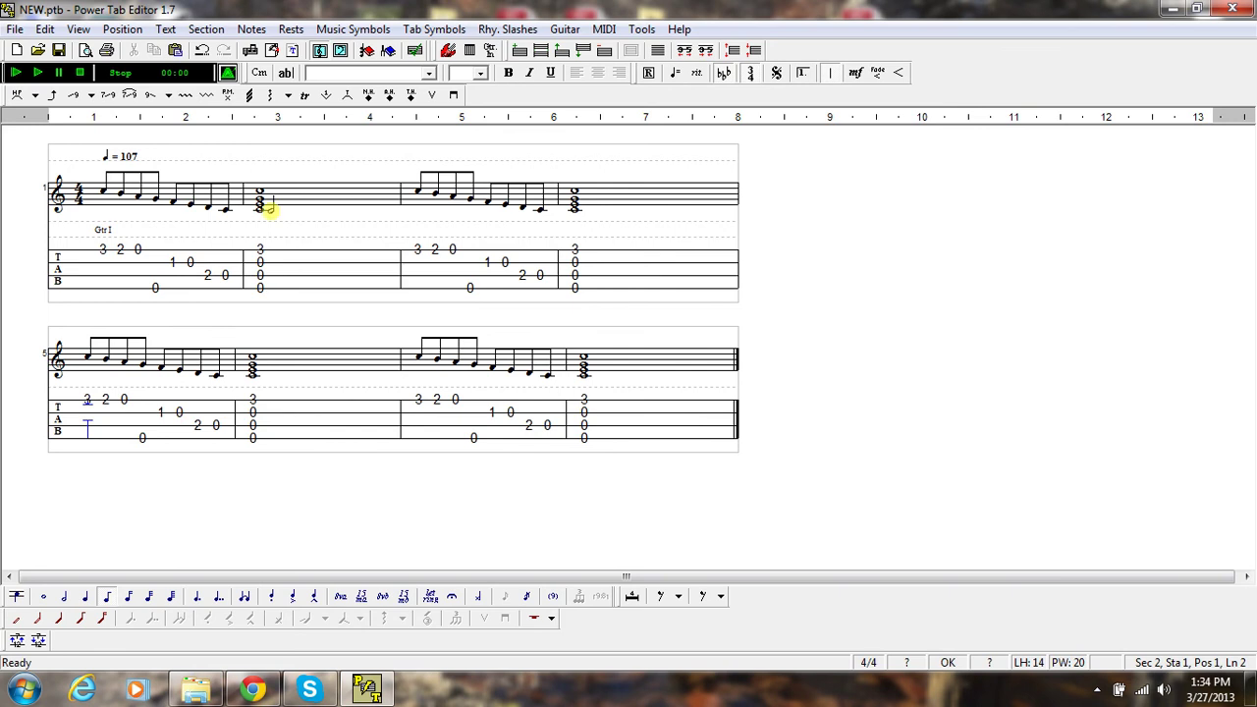
- Change the chord in measure 2 to half notes and insert a half rest at position 14
click(263, 265)
click(261, 273)
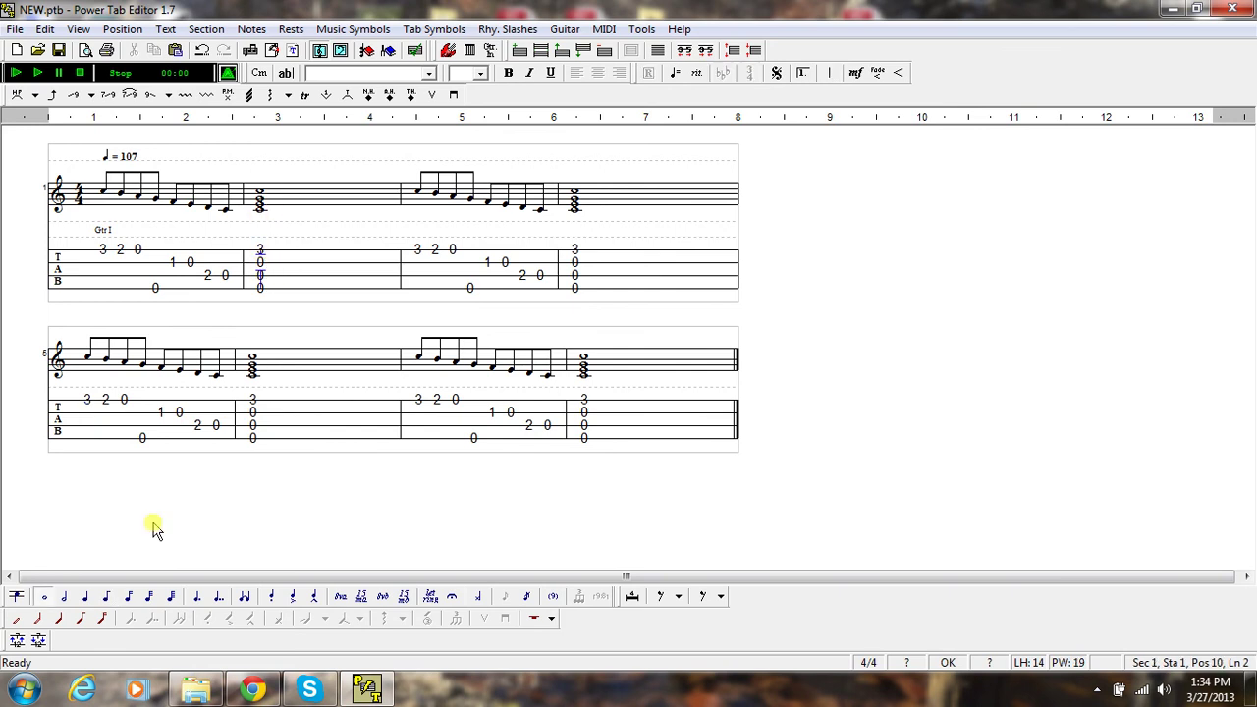
click(65, 599)
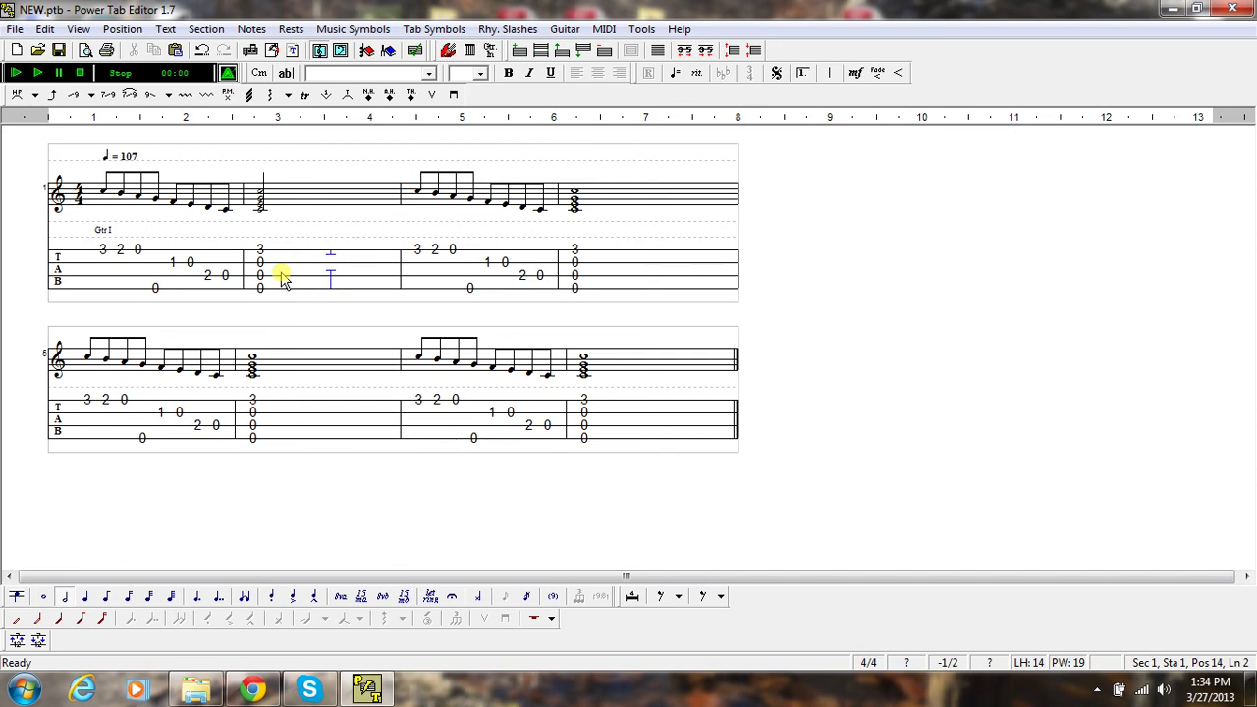
click(291, 31)
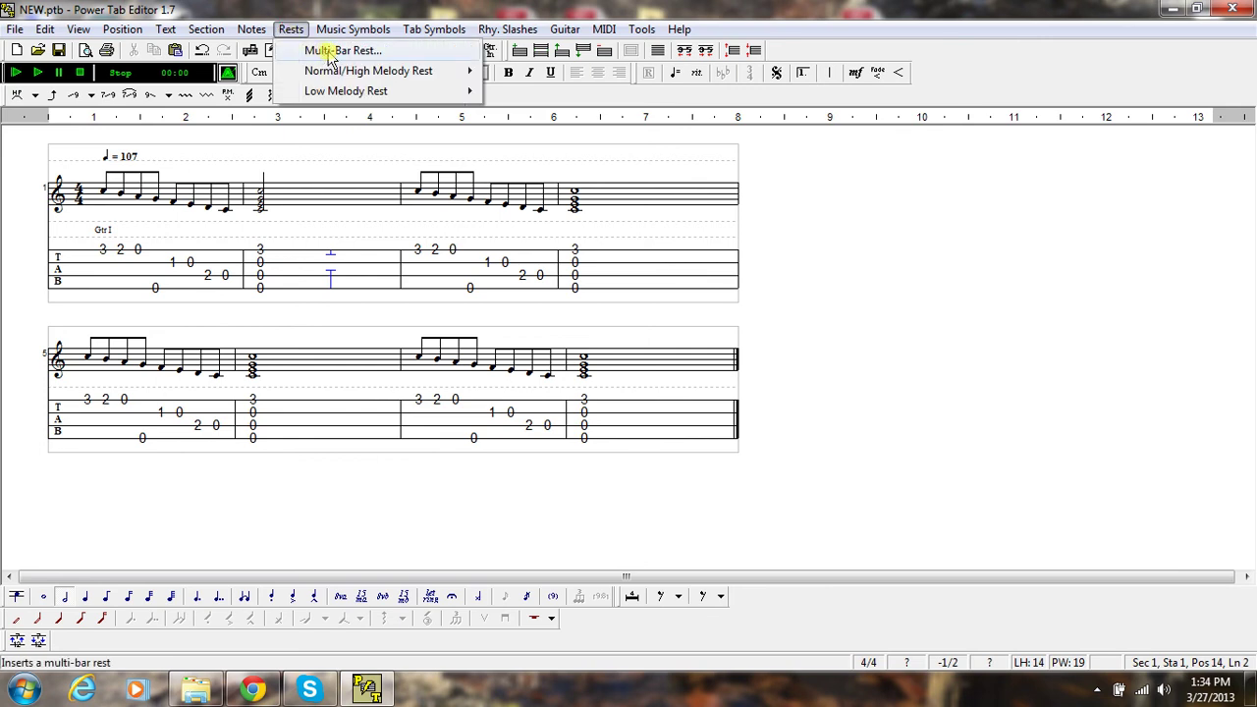
mouse_move(351, 75)
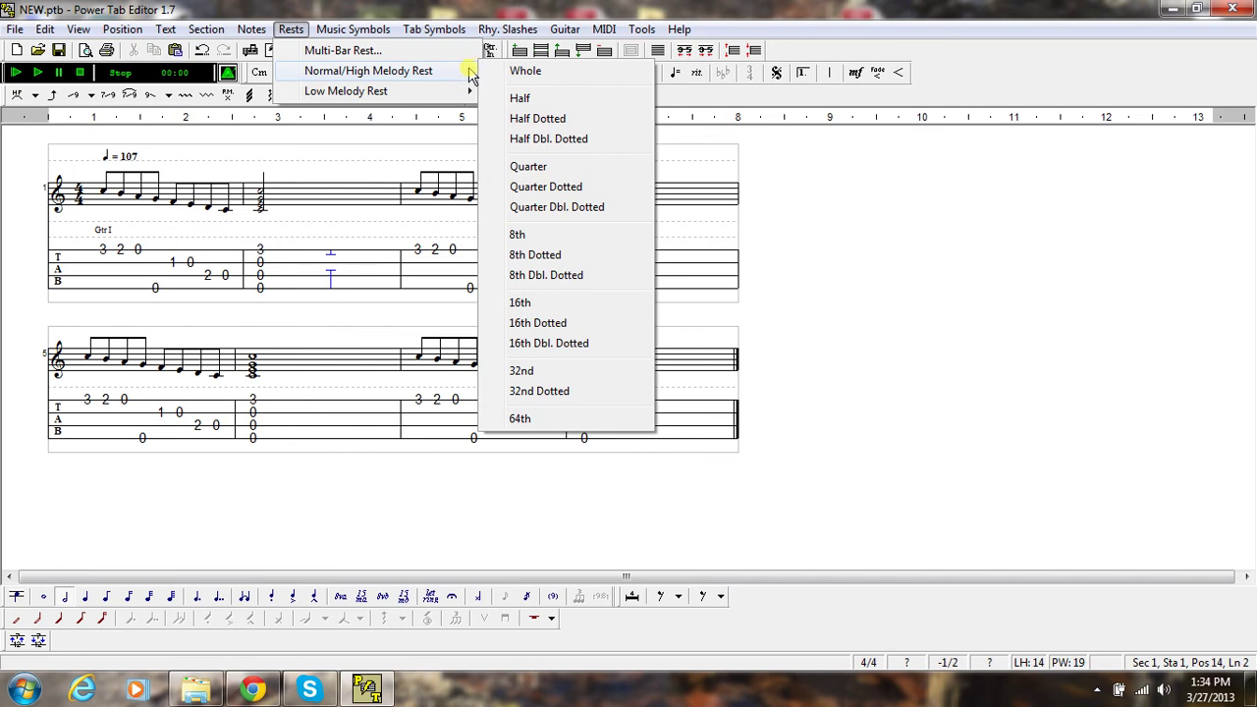
click(520, 99)
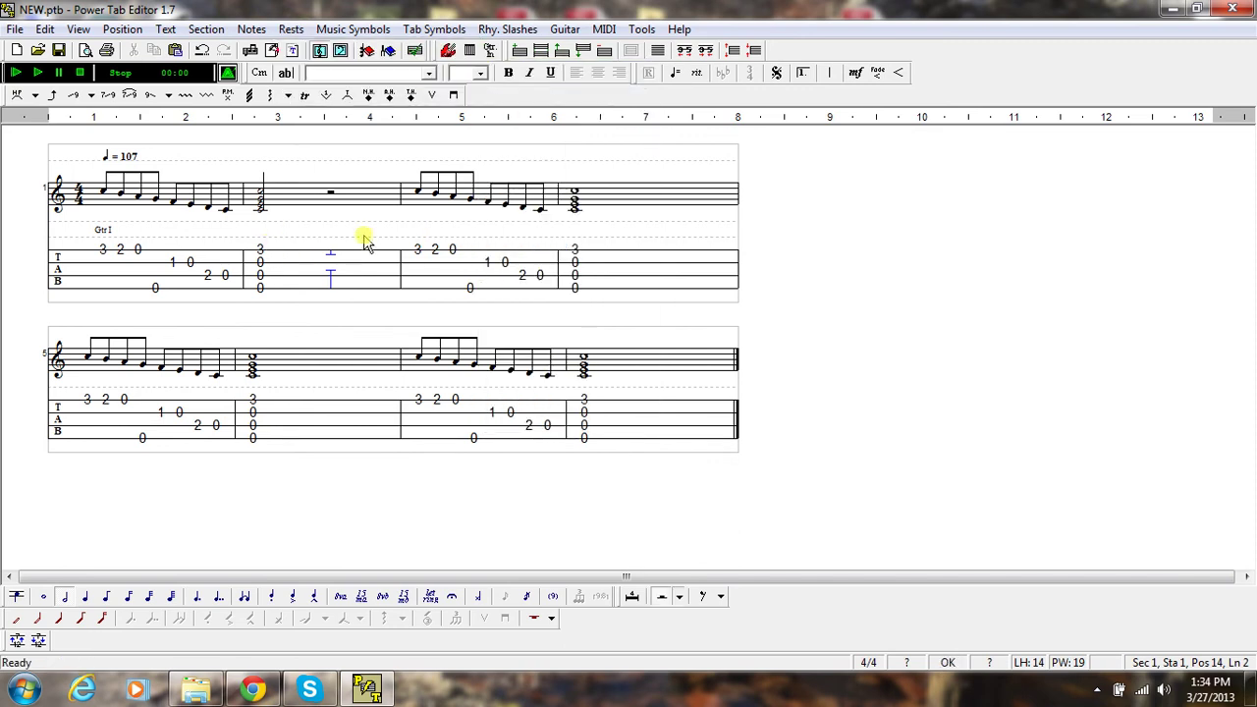
- Run the Score Checker and tidy the score with the Score Polisher
click(414, 50)
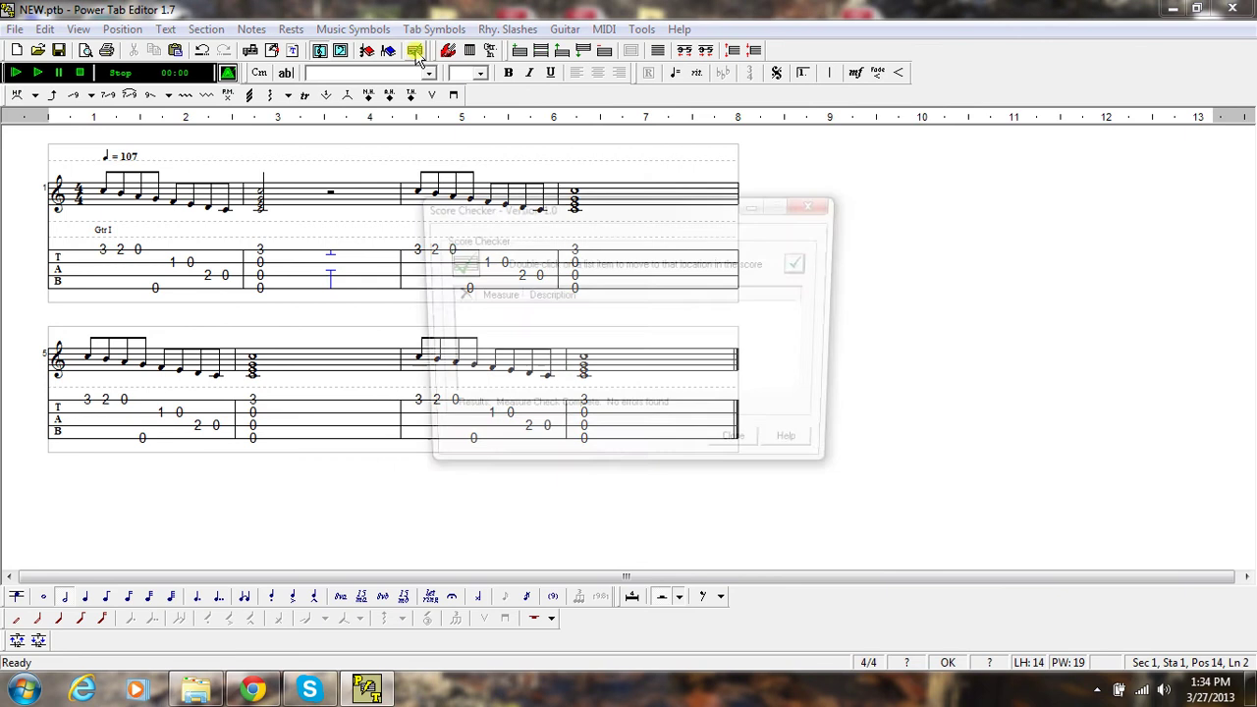
click(807, 206)
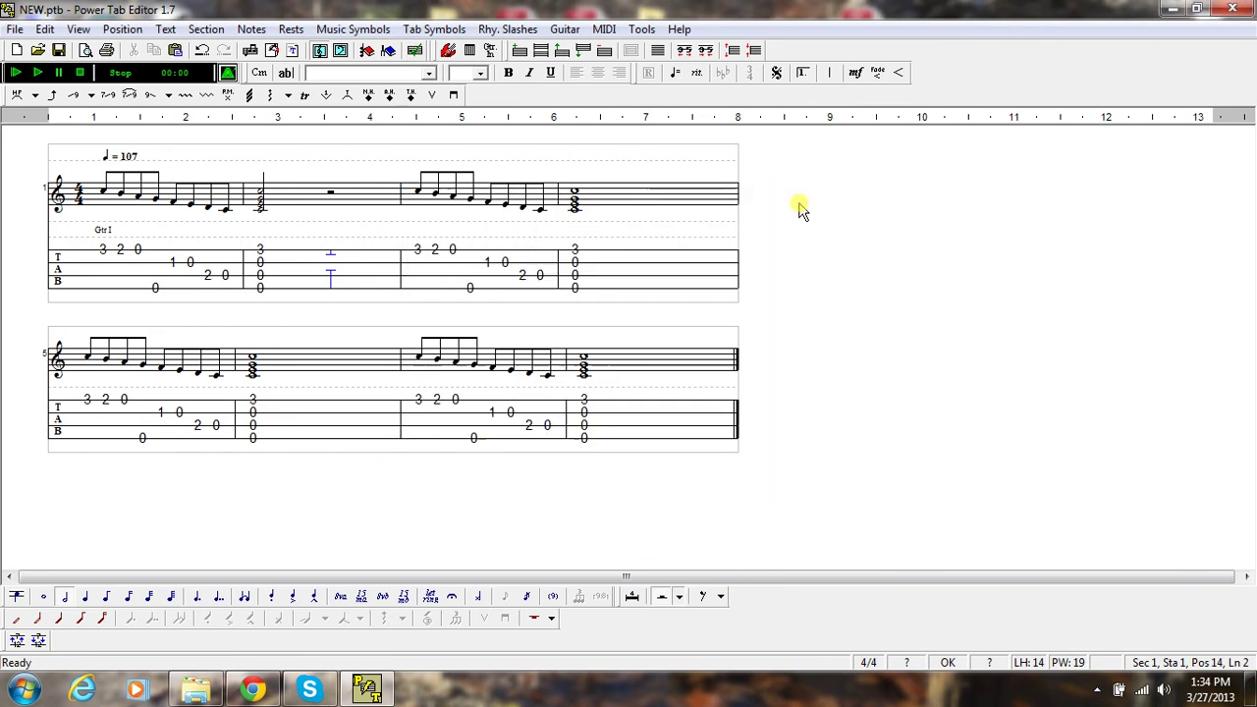
click(641, 29)
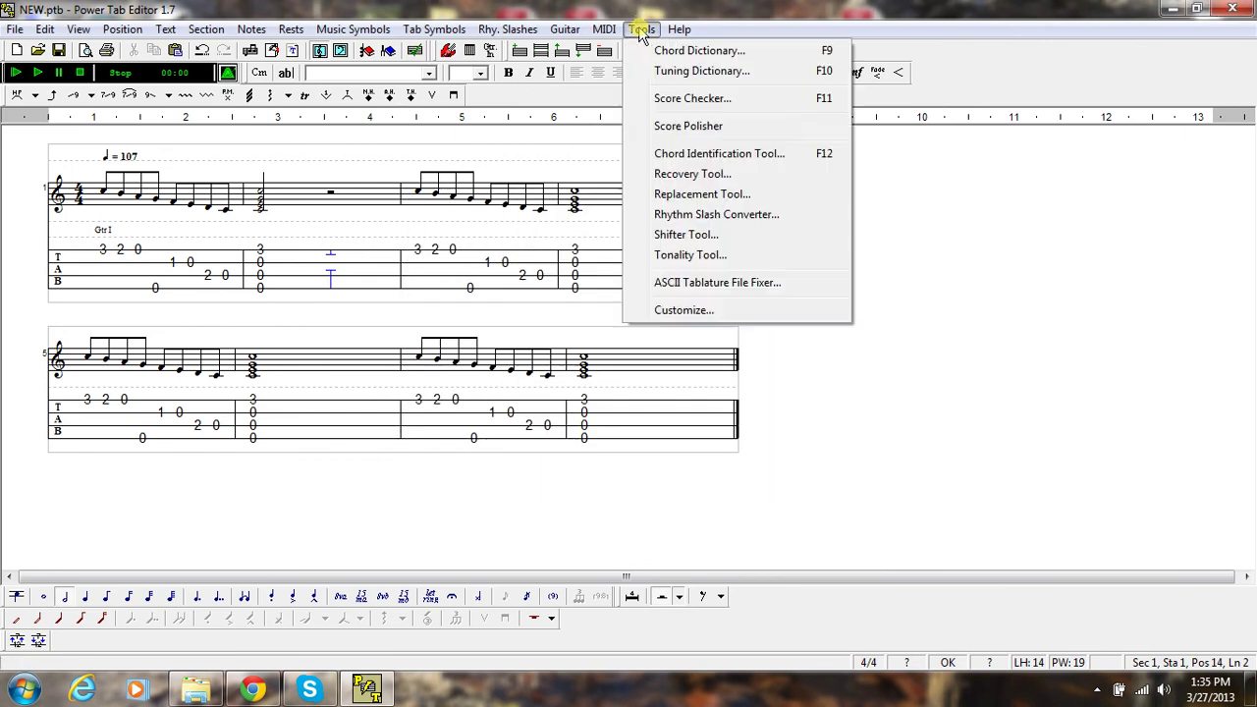
click(695, 127)
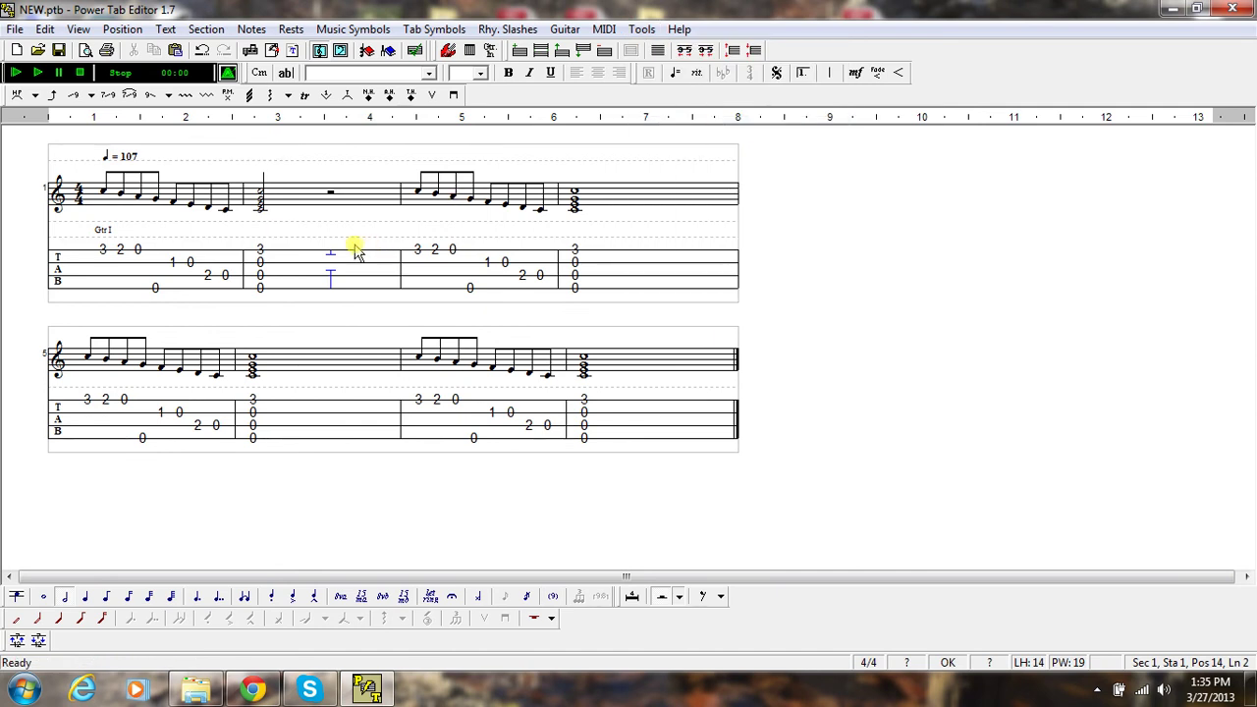
- Create a C chord diagram for guitar 1 with the third fret on the A string and the other strings open
click(260, 274)
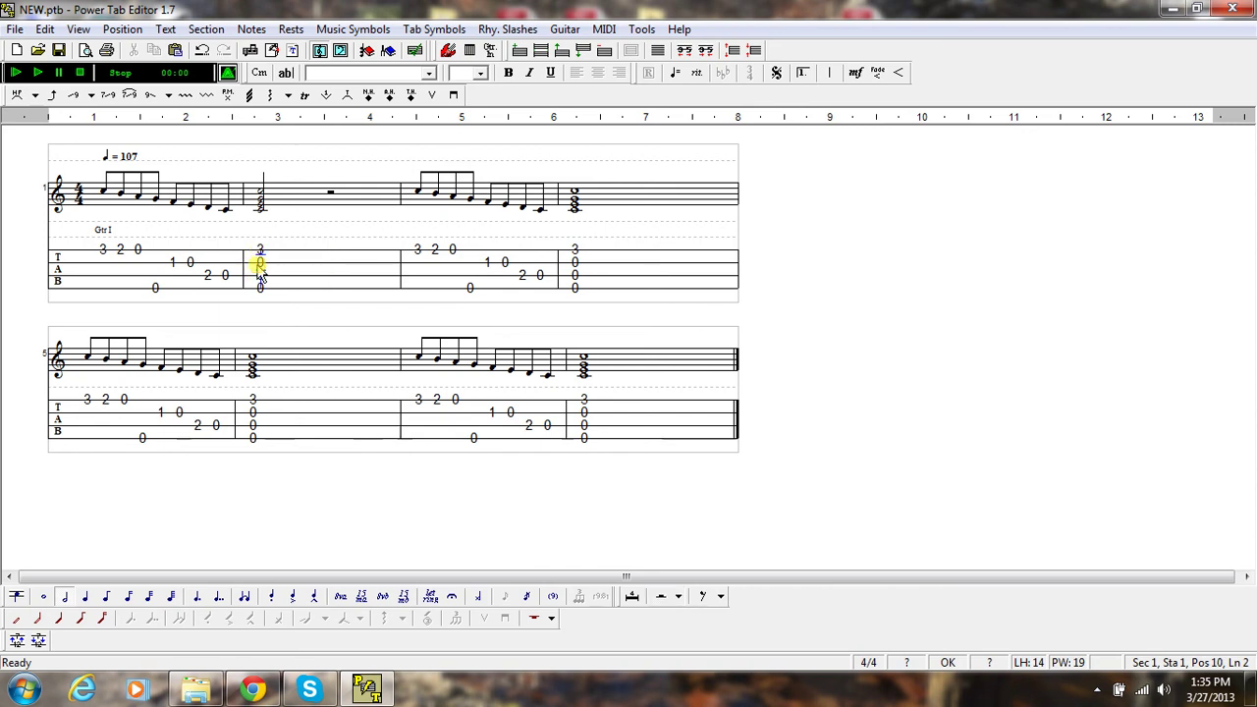
click(471, 51)
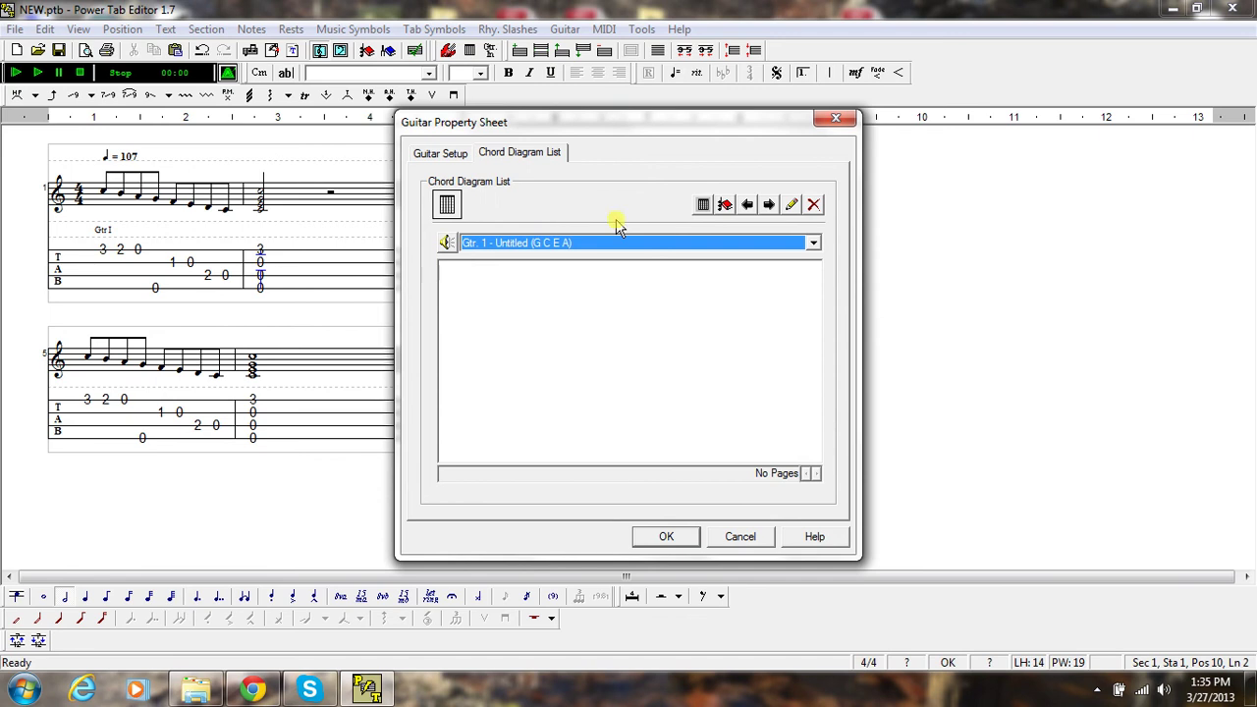
click(703, 205)
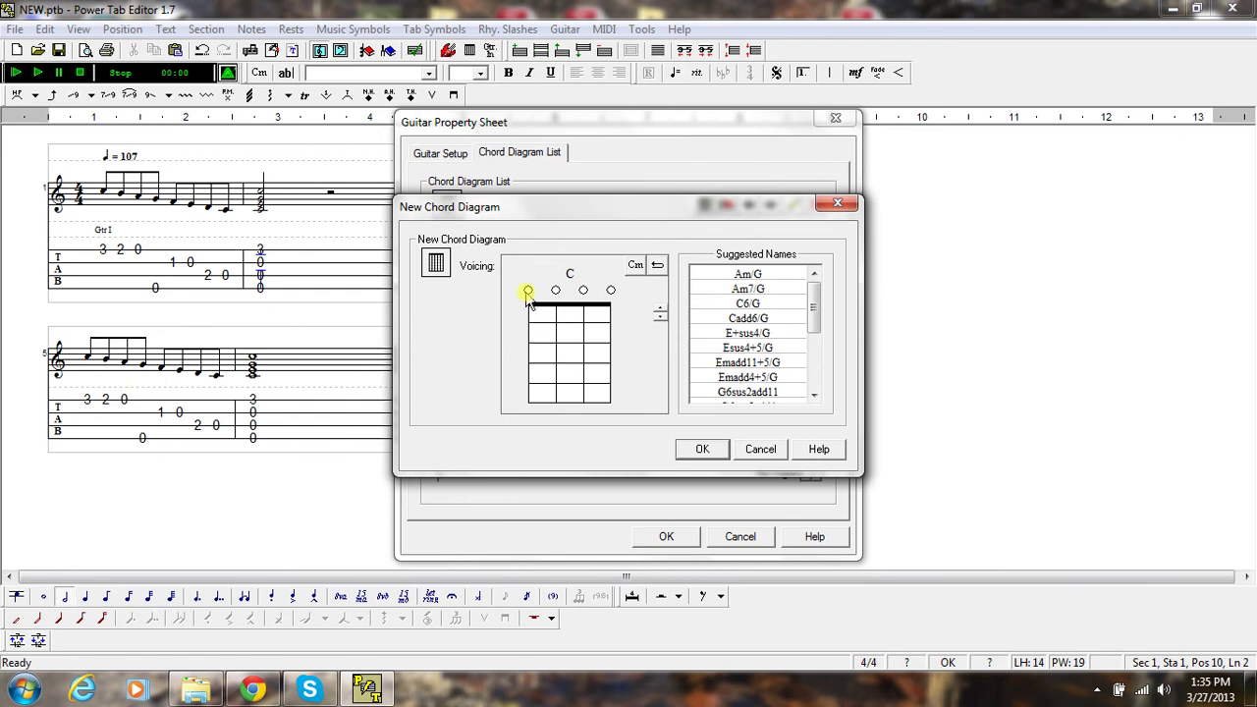
click(609, 353)
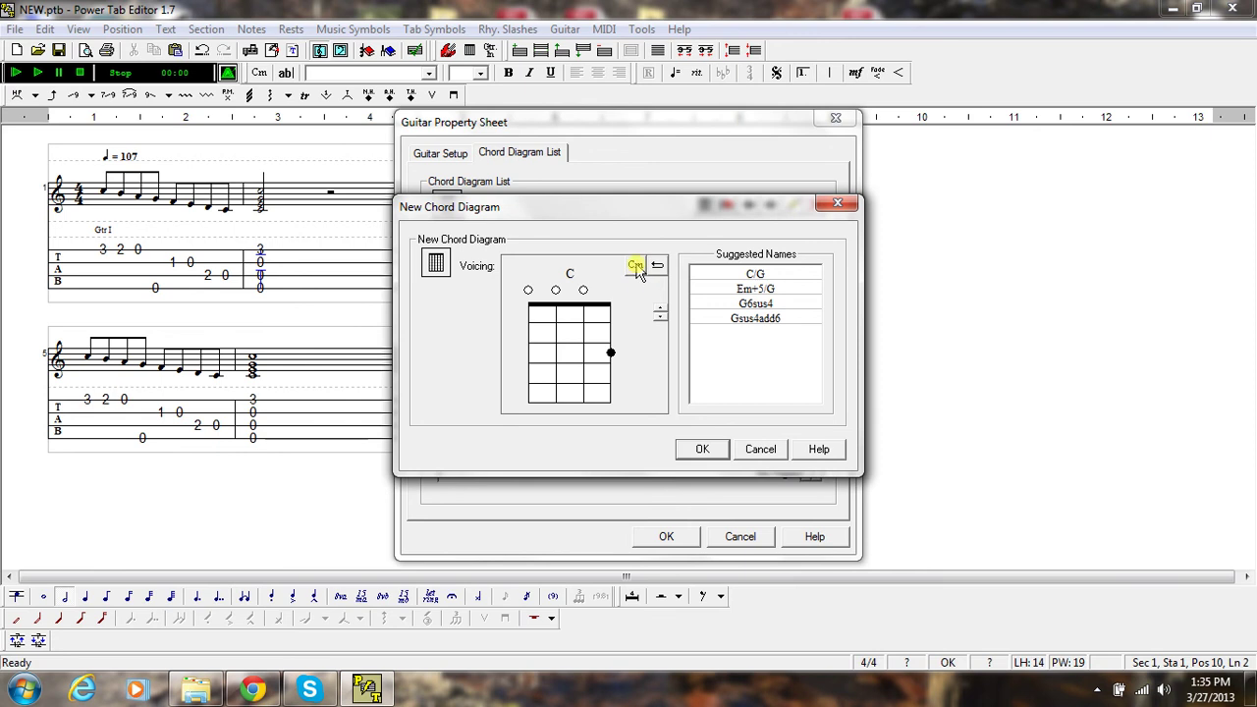
click(702, 450)
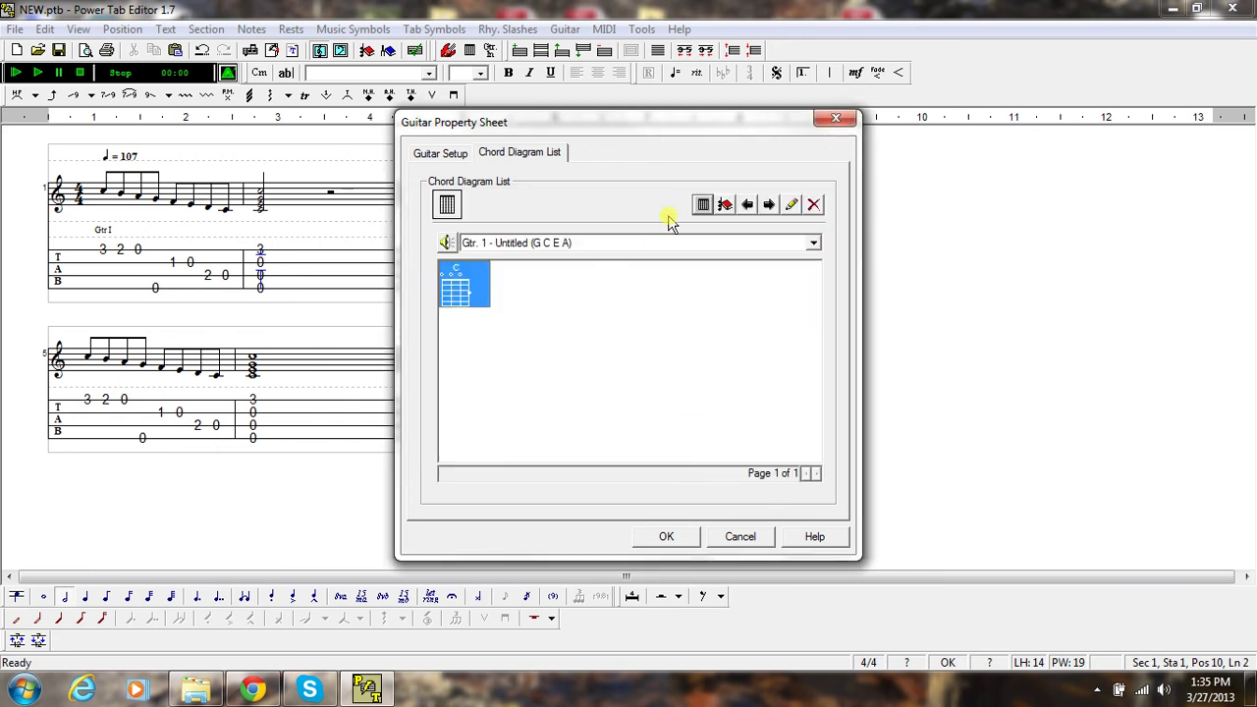
- Start a new chord diagram with the second fret on the G string and first fret on the E string, using the suggested name F/A
click(703, 205)
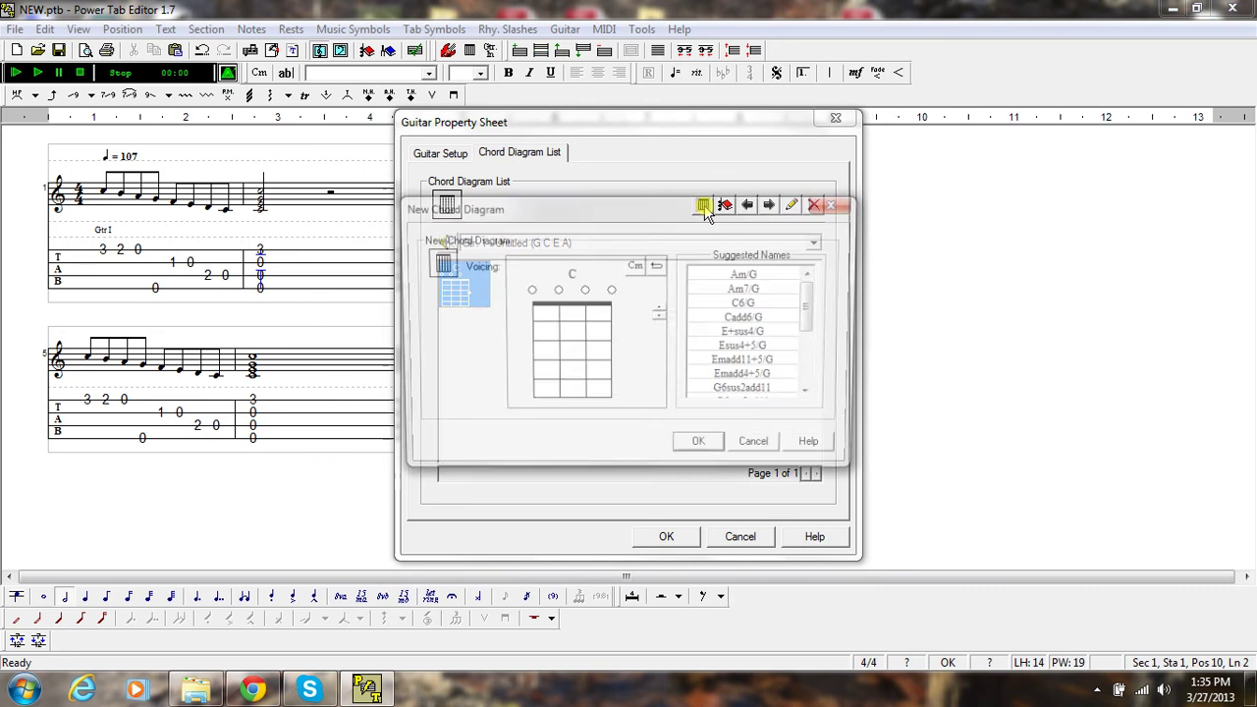
click(582, 312)
click(528, 332)
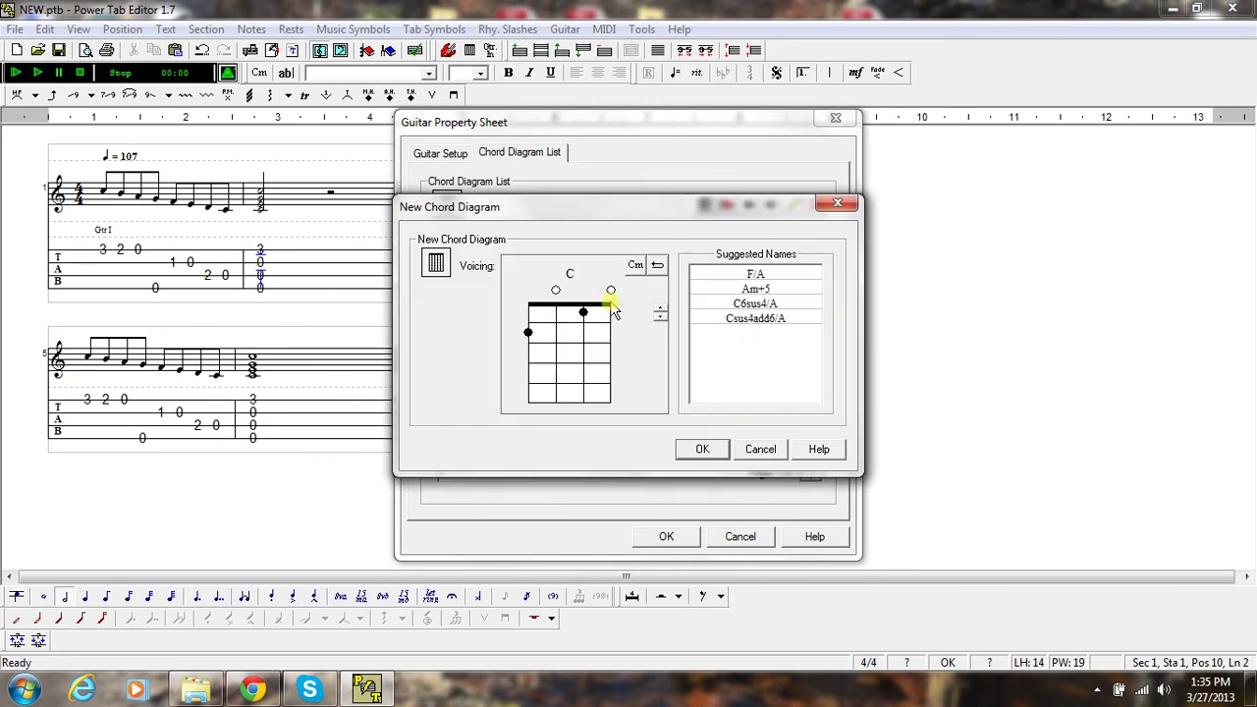
click(742, 276)
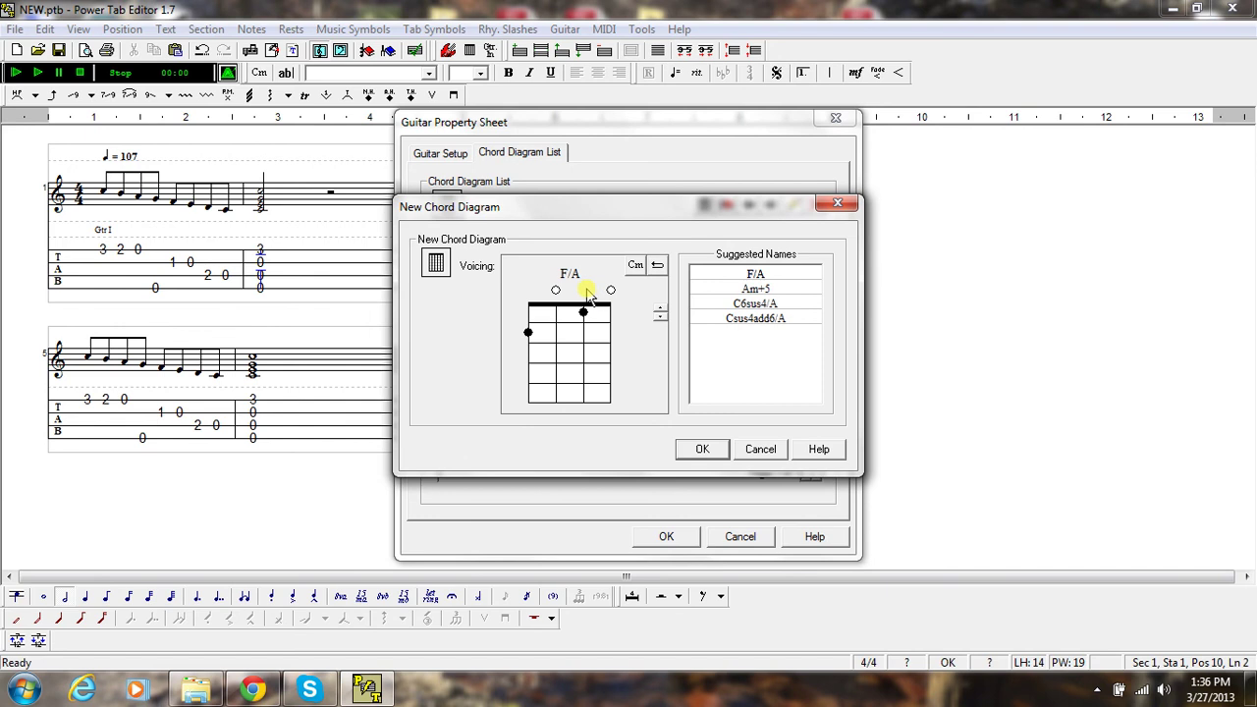
click(528, 332)
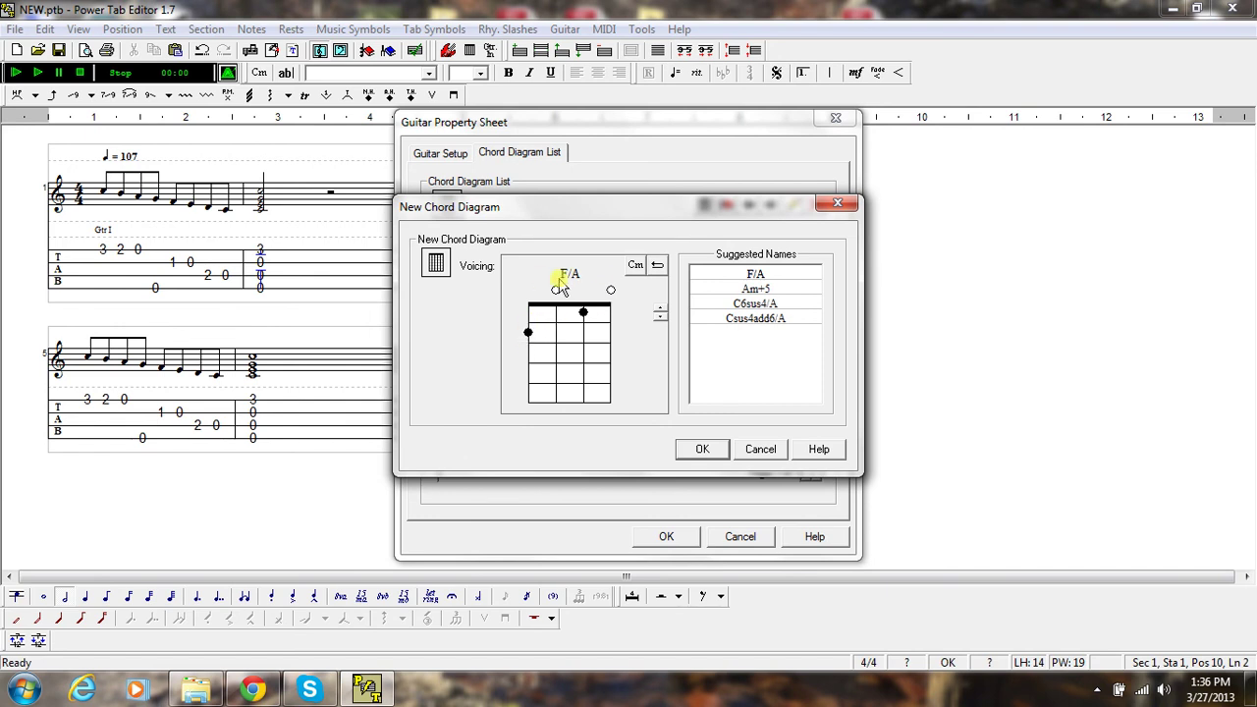
- Rename the new chord diagram to F major with F as the bass note and add it to the list
click(638, 265)
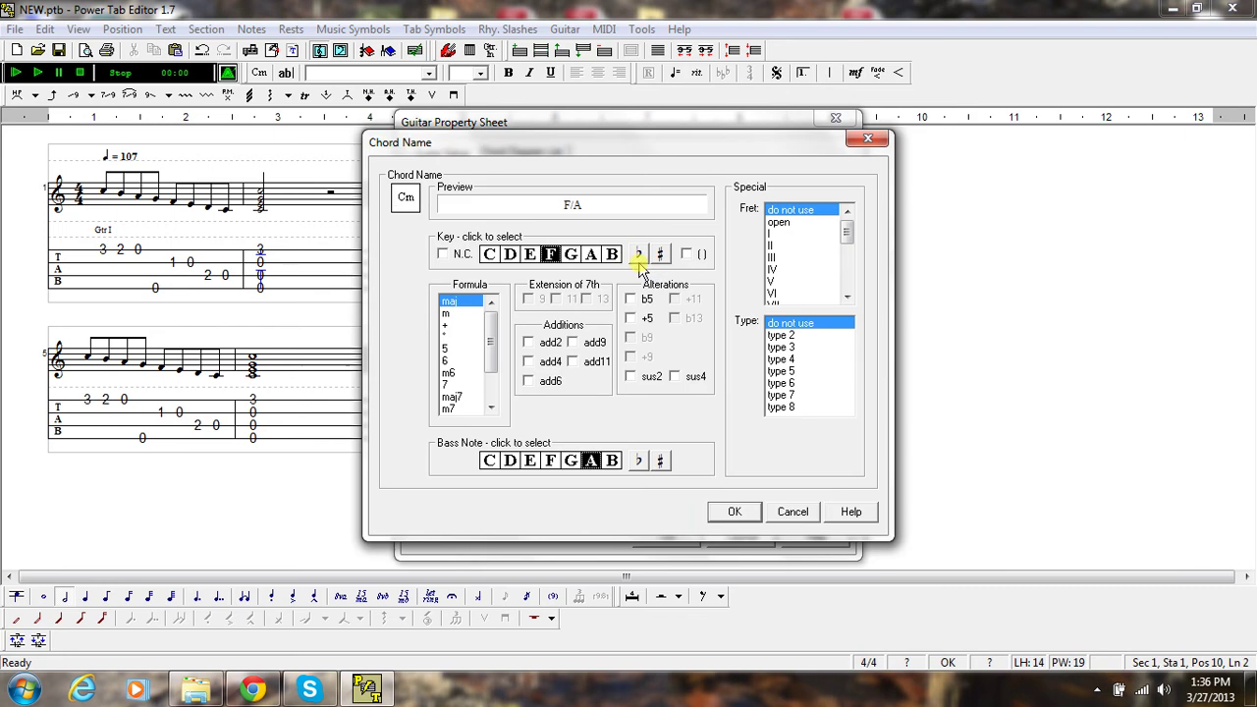
click(552, 258)
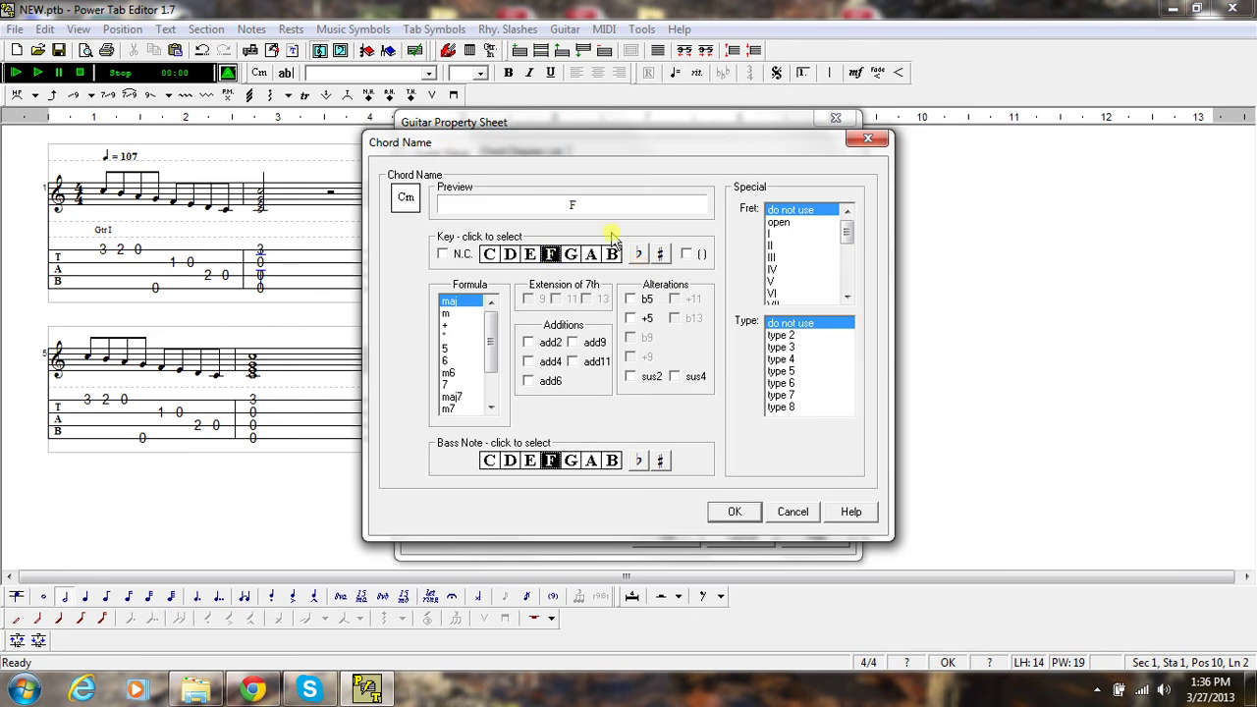
click(449, 313)
click(449, 302)
click(730, 511)
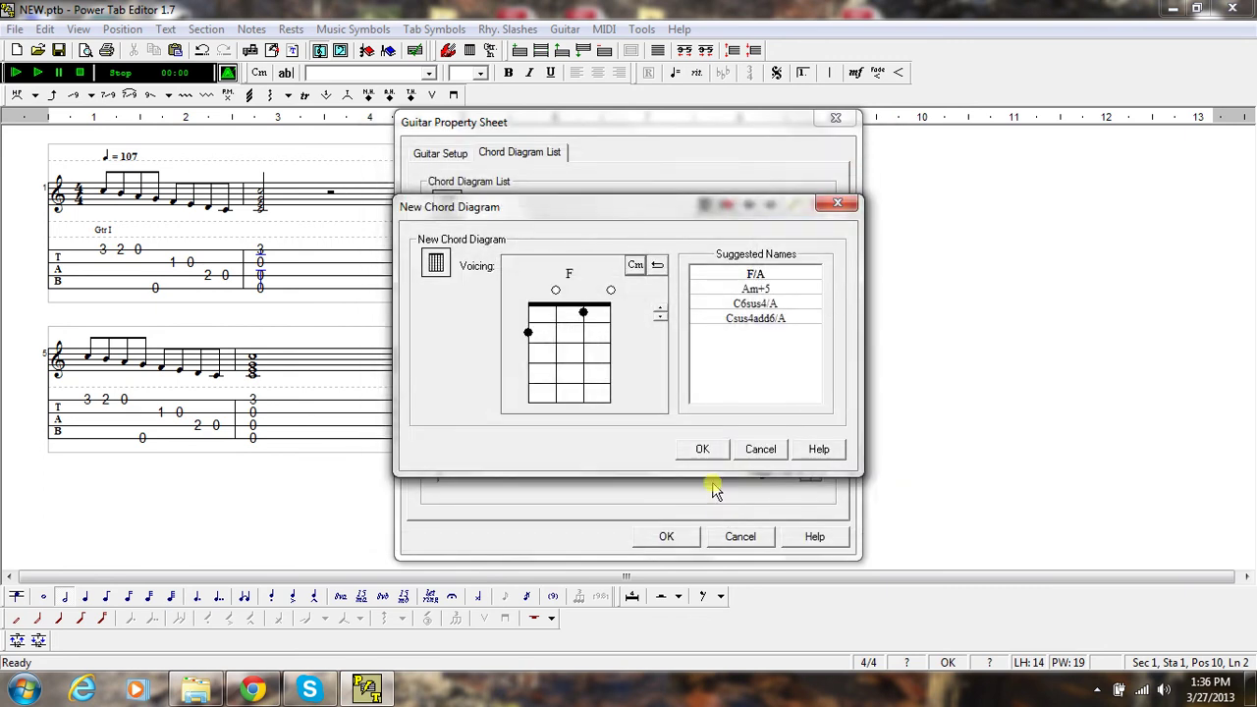
click(698, 450)
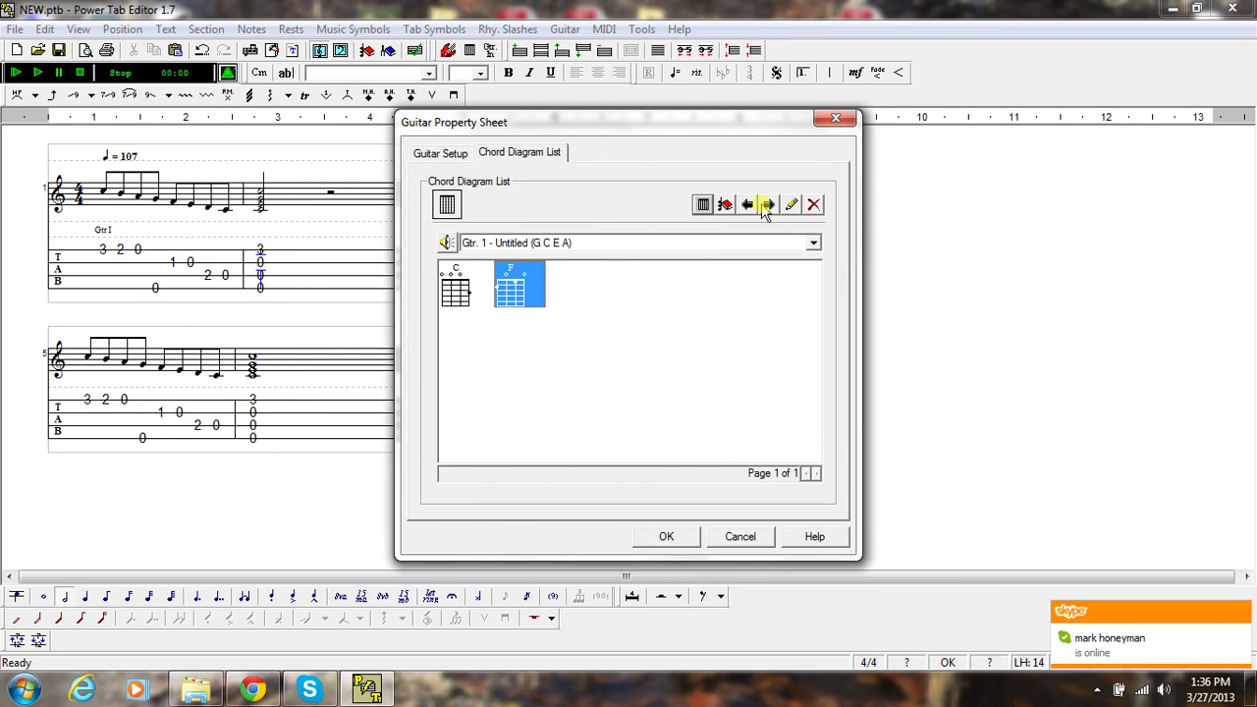
- Move the F chord diagram ahead of the C diagram and back again
click(747, 205)
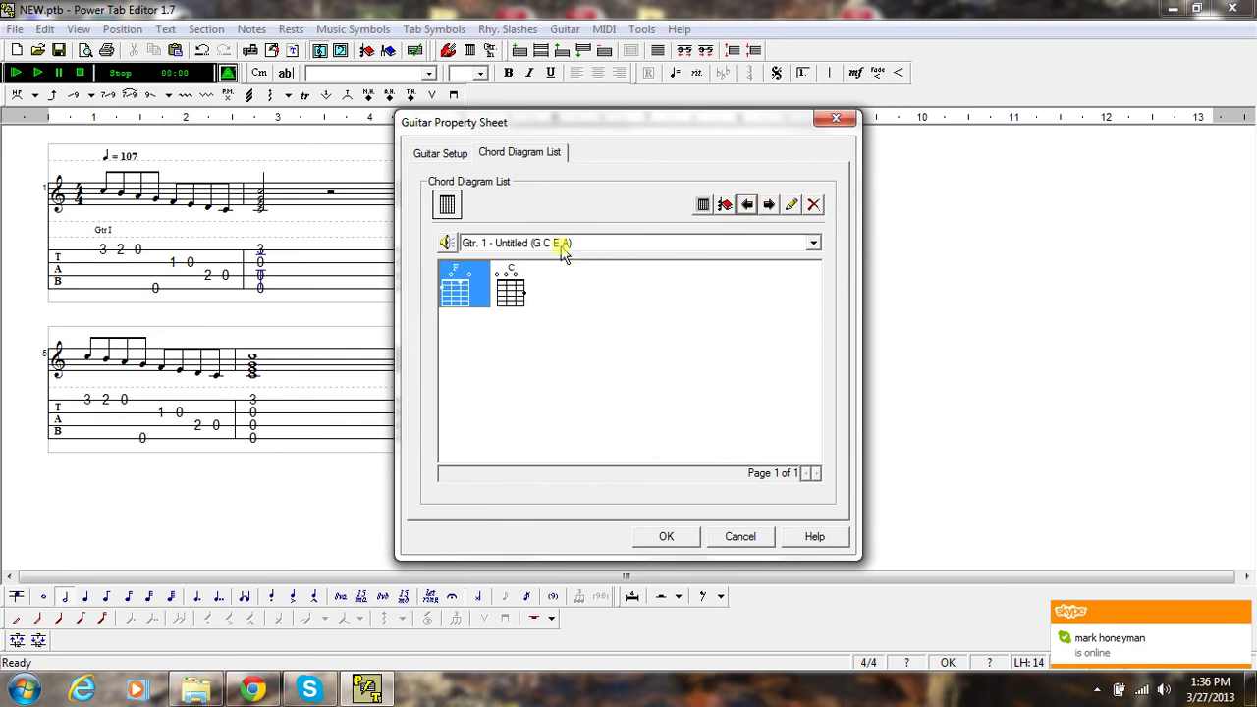
click(770, 205)
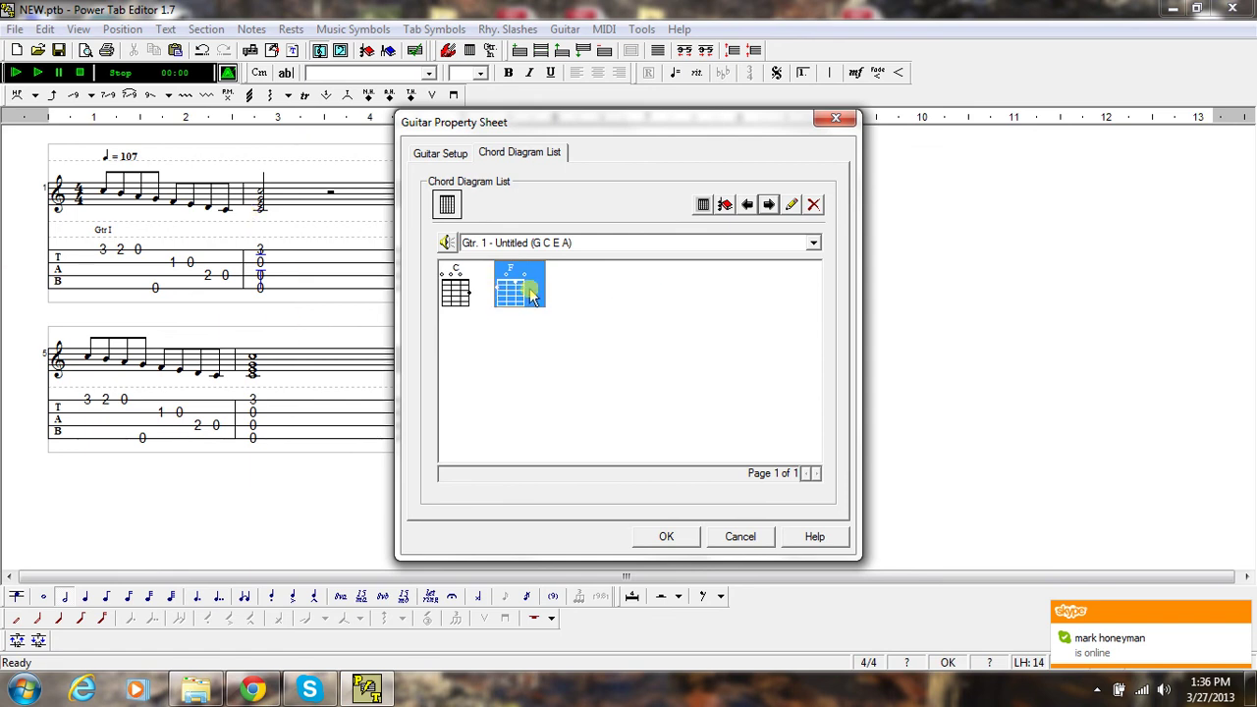
- Remove the F chord diagram and accept the chord diagram list
click(814, 205)
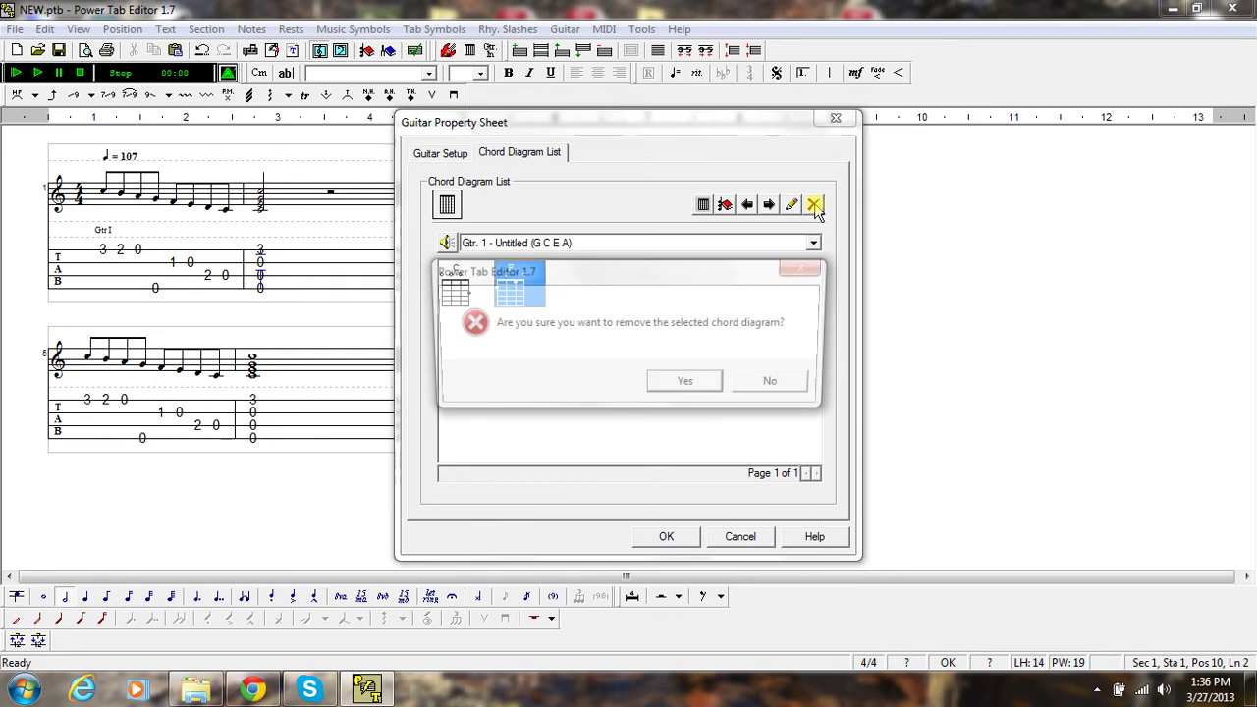
click(690, 386)
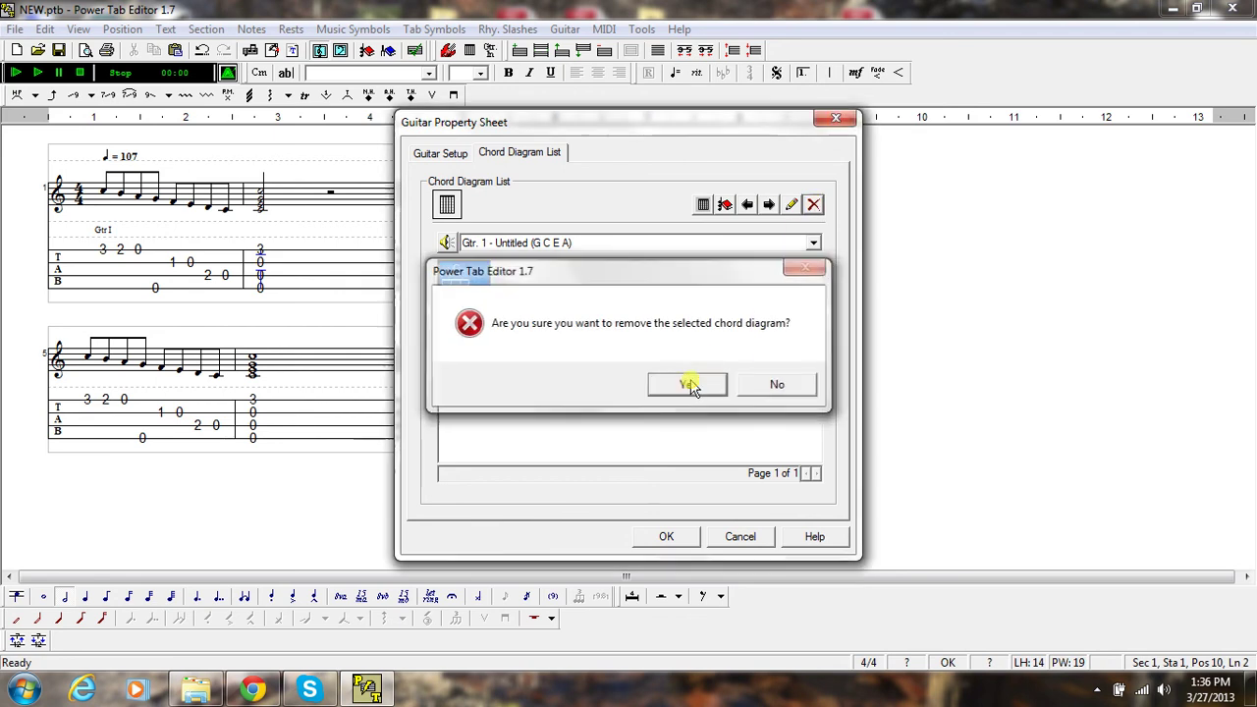
click(668, 538)
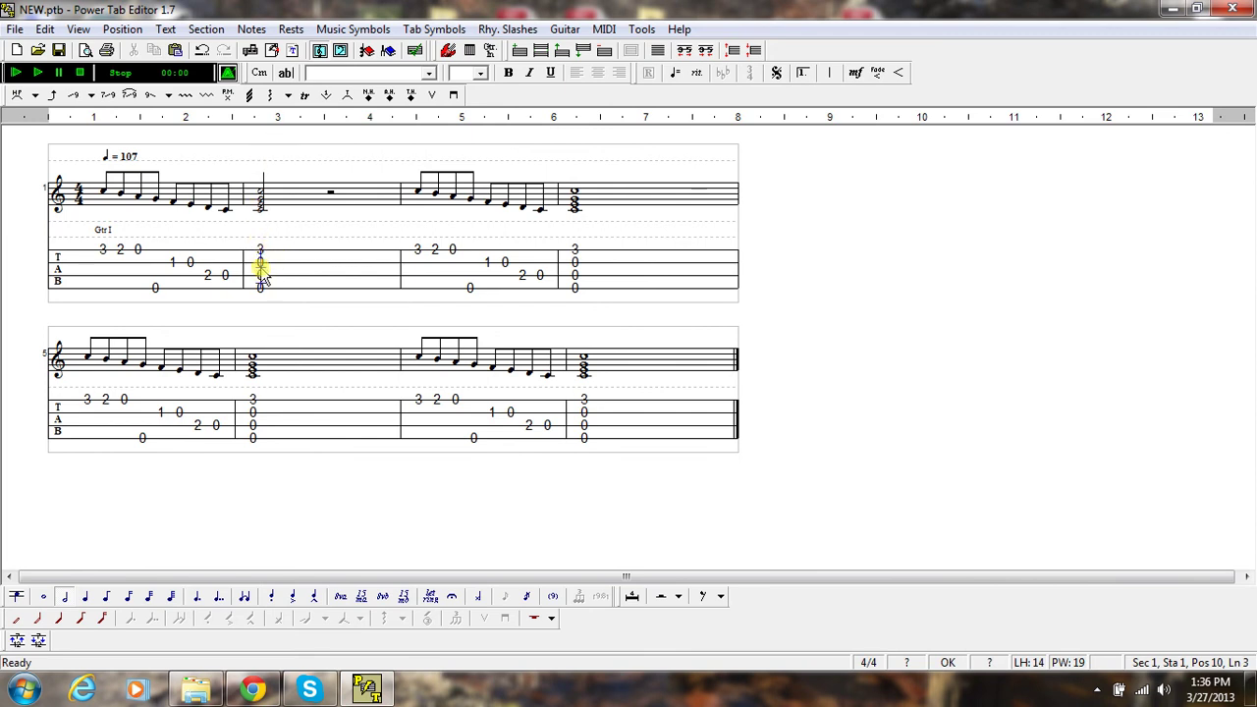
- Add the cached chord name C above the half-note chord in measure 2
drag(262, 275, 260, 257)
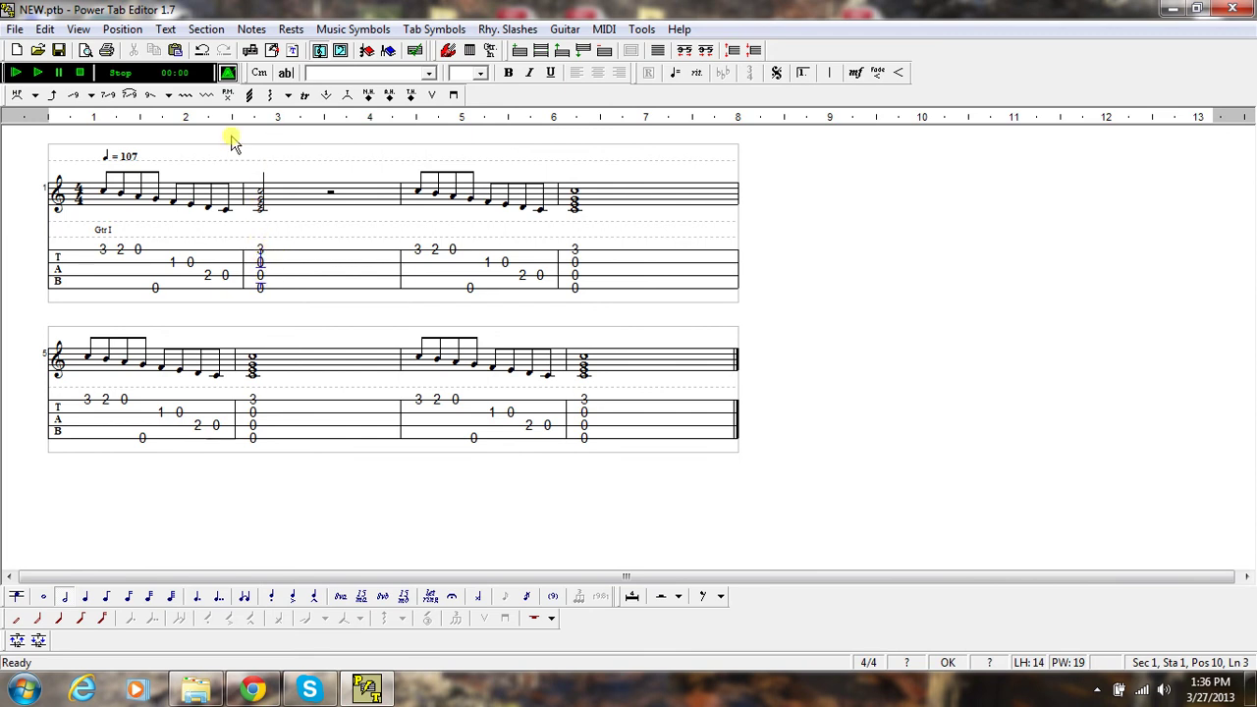
click(260, 74)
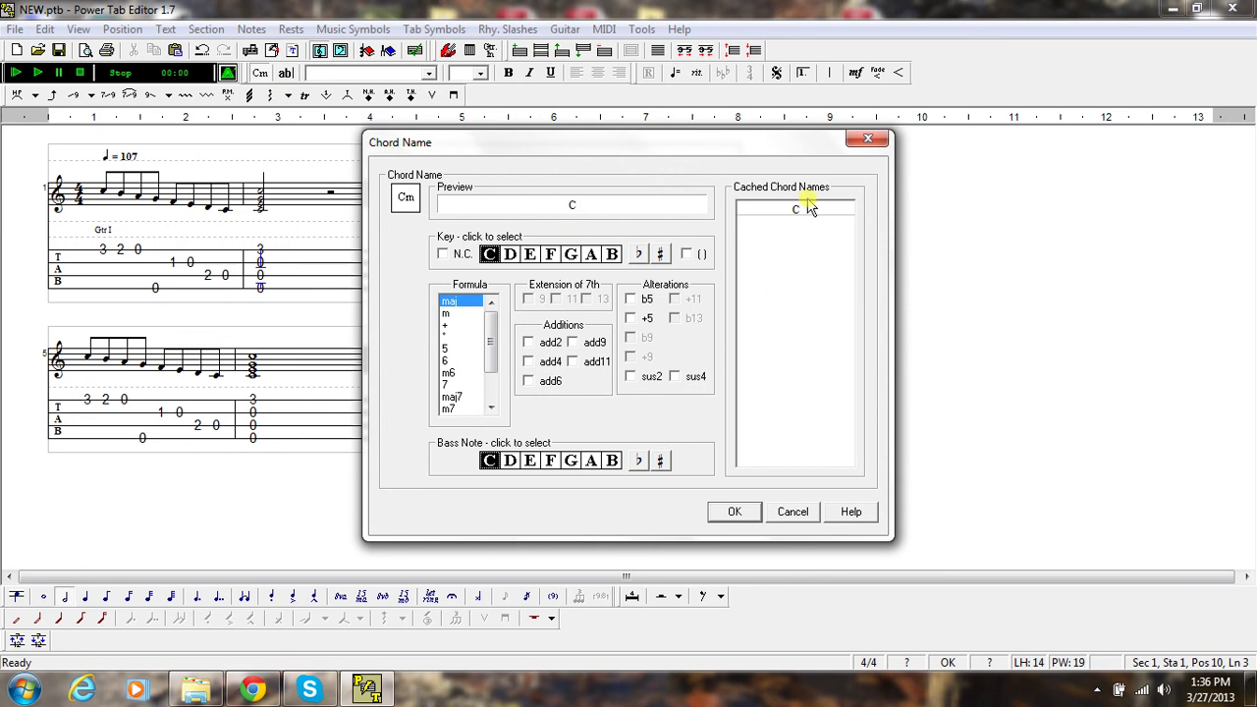
double_click(789, 209)
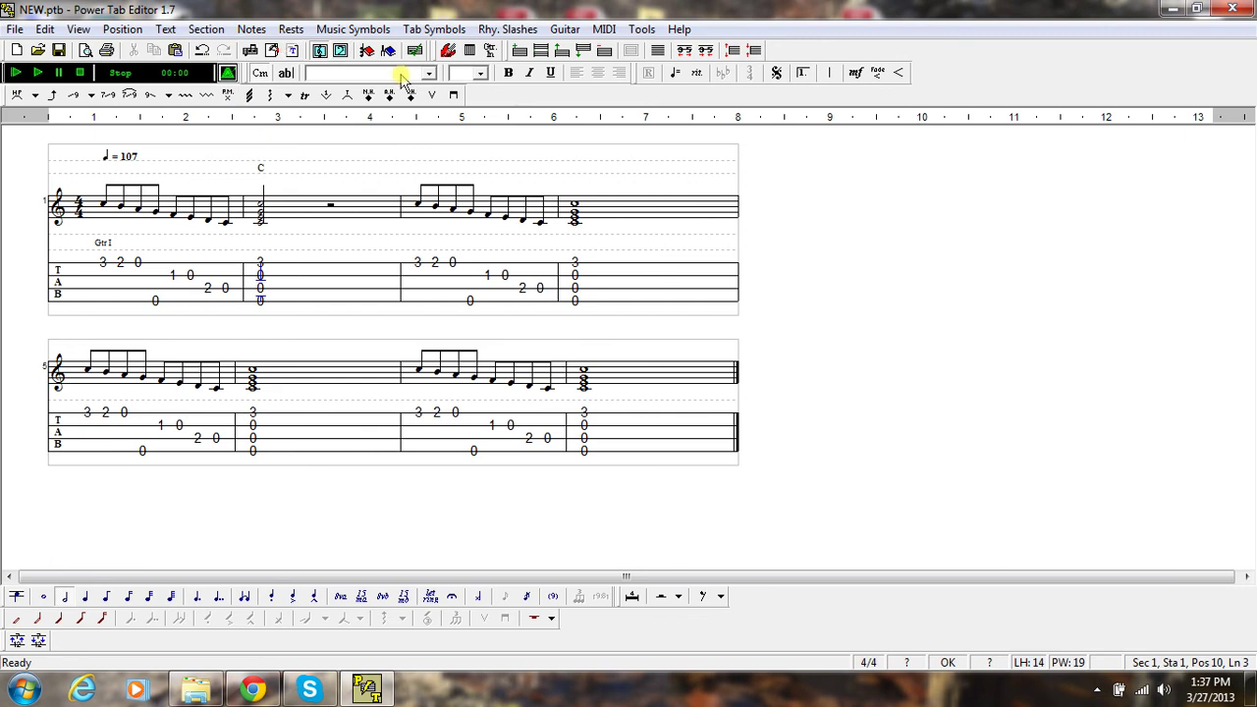
- Check the page layout with the chord diagram in print preview and return to the score
click(84, 52)
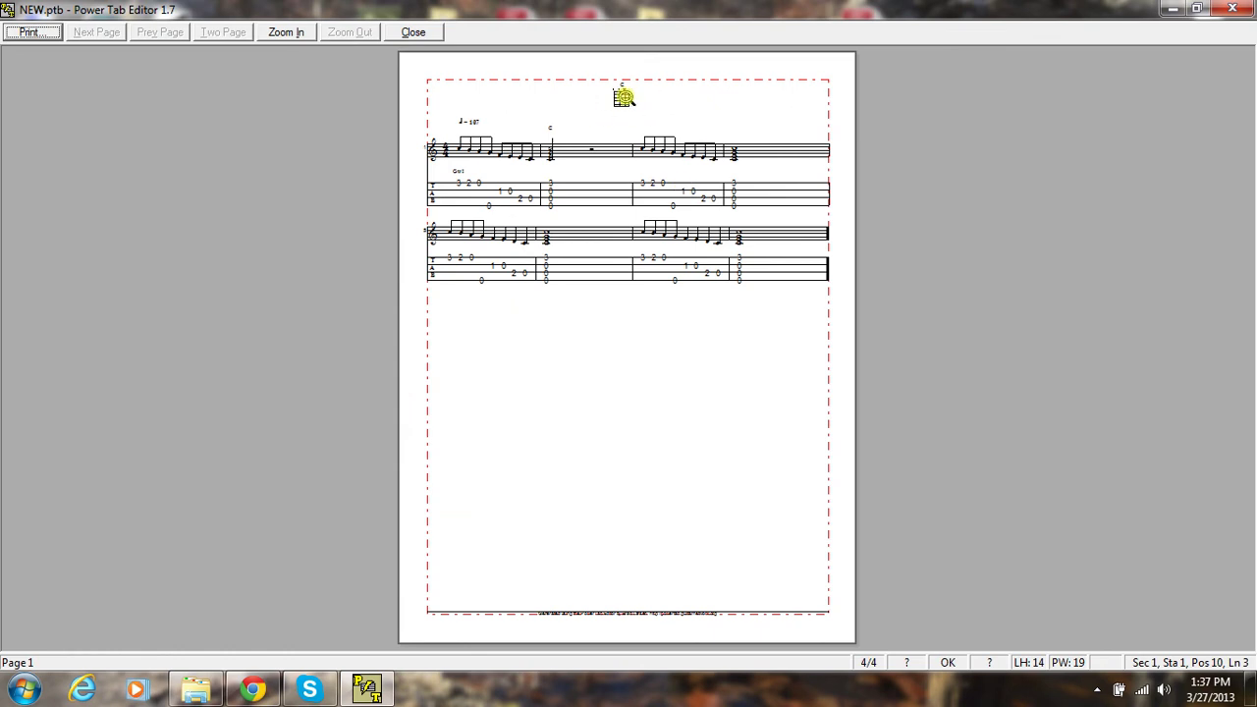
click(413, 33)
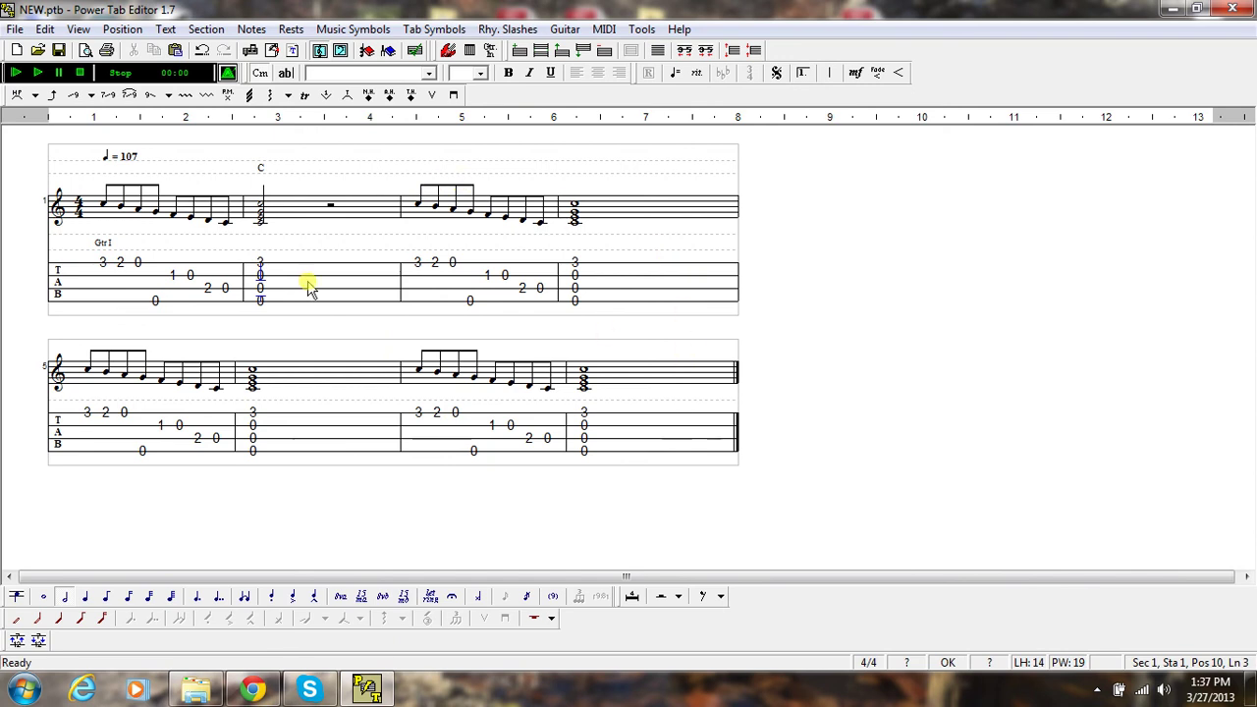
- Apply pull-offs to the first two notes of measure 1, frets 3 and 2 on the top string
click(103, 263)
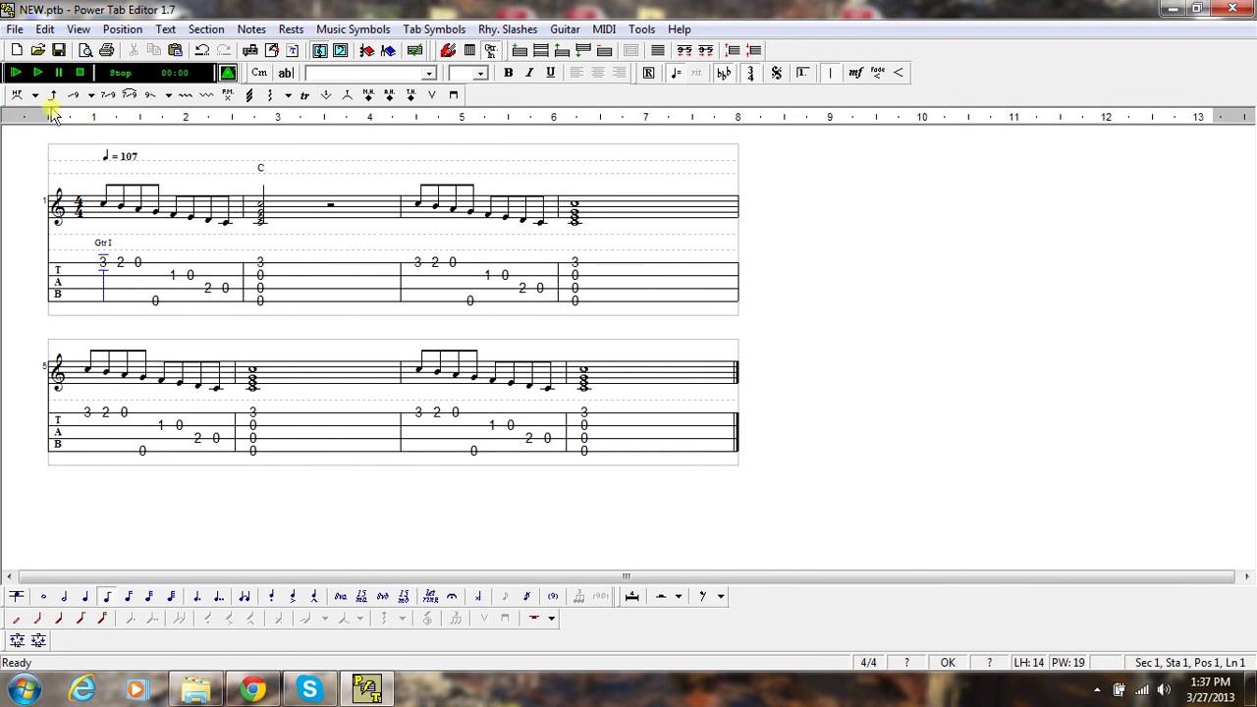
click(16, 95)
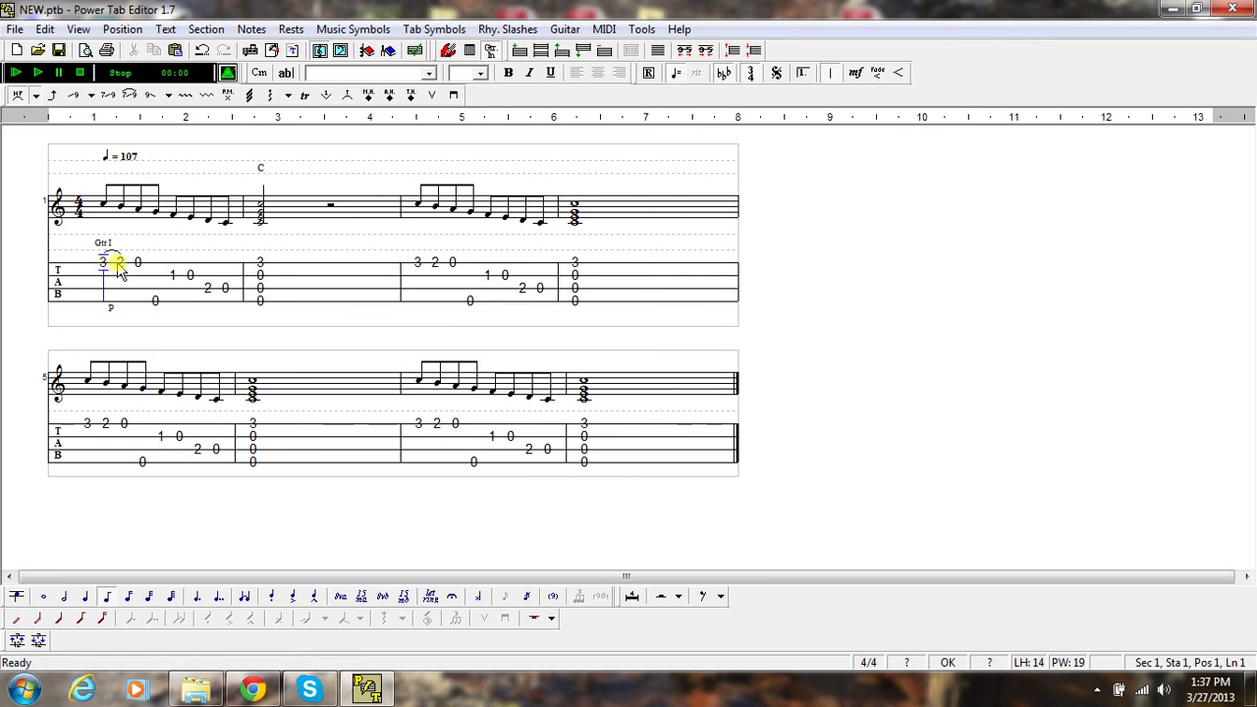
click(119, 263)
click(17, 95)
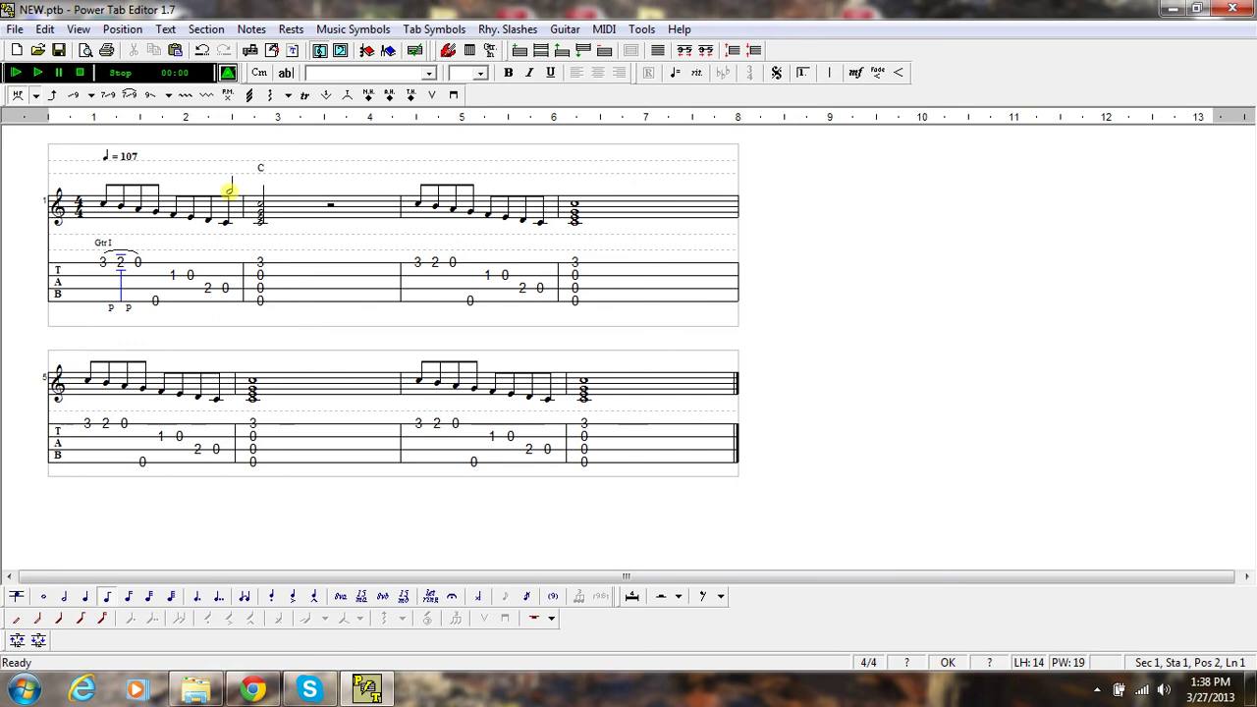
- Insert an empty section directly after the first section
click(104, 263)
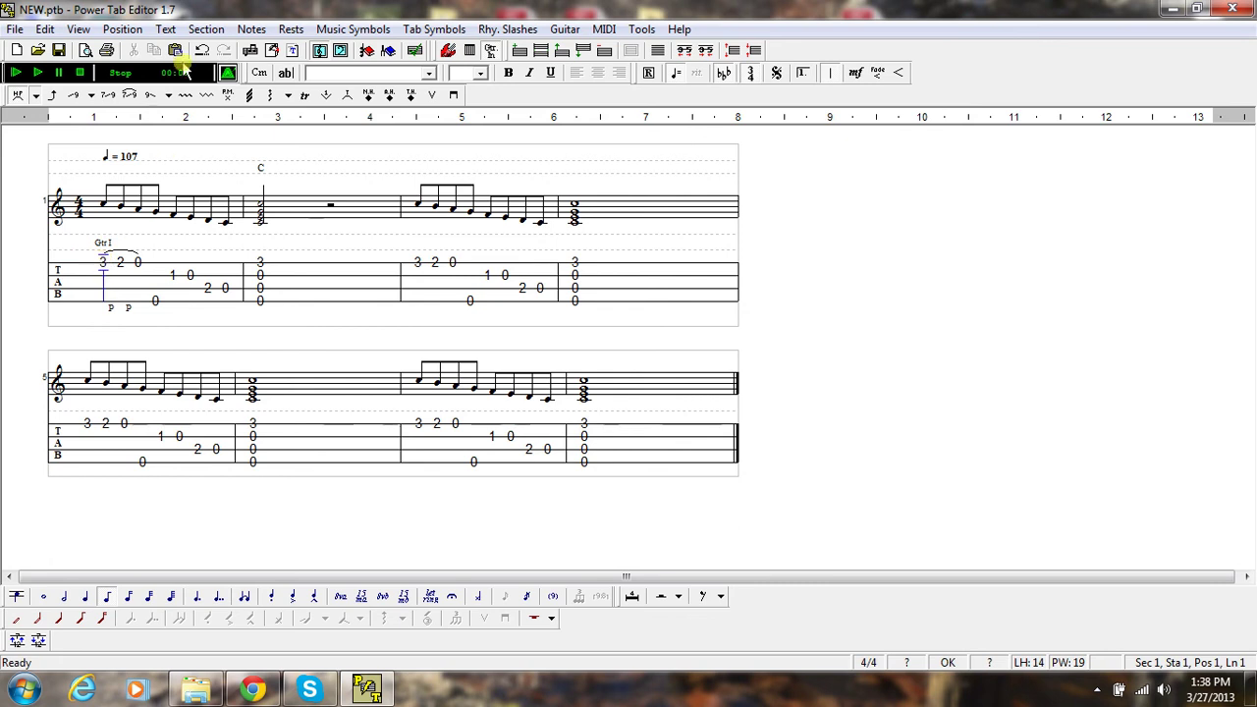
click(210, 32)
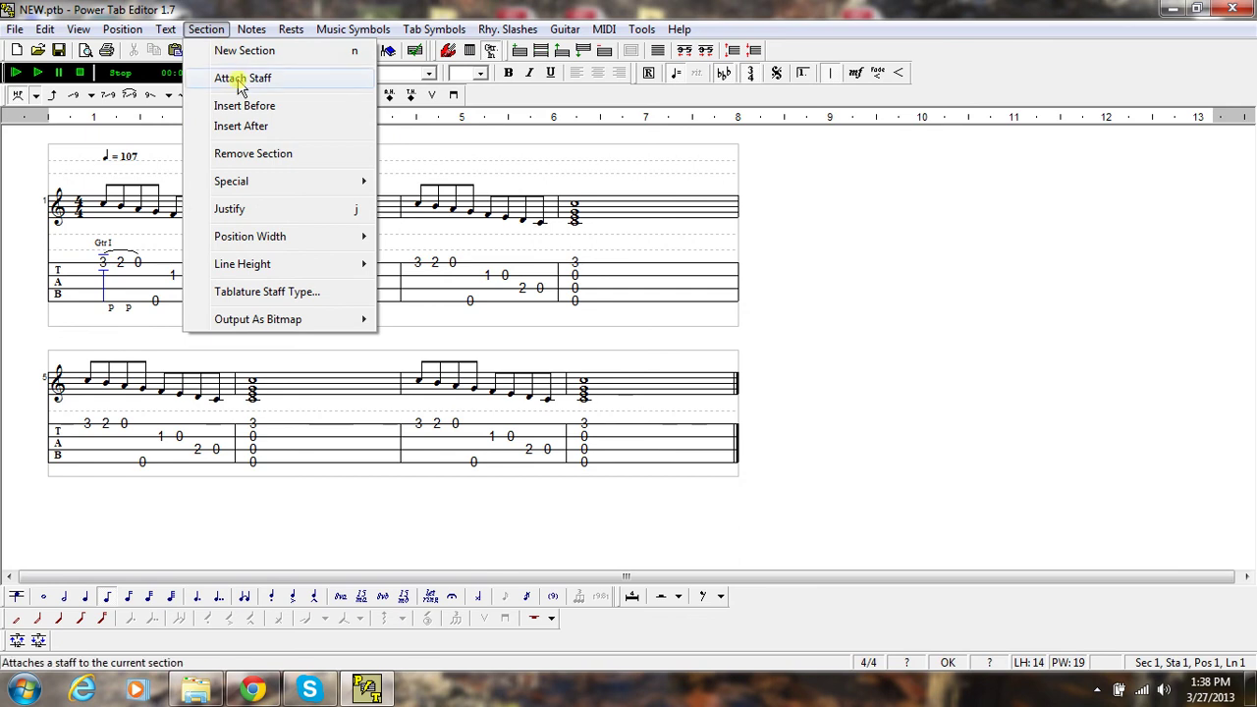
click(251, 130)
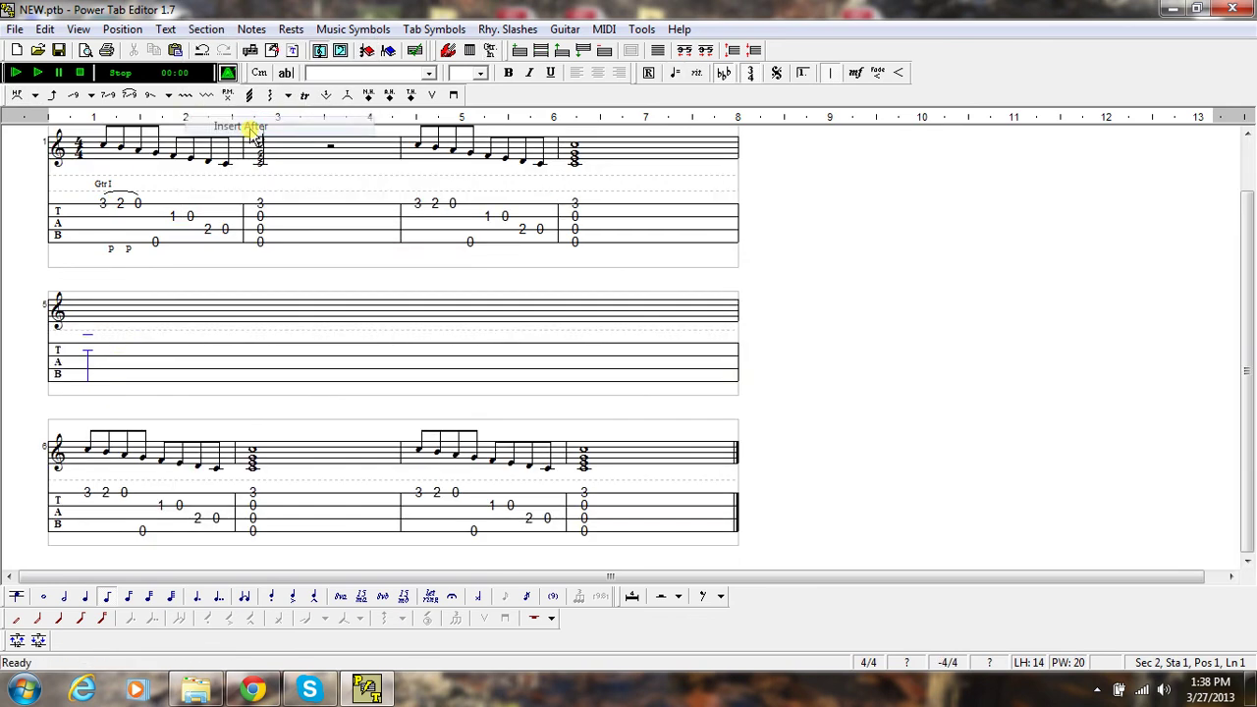
- Remove the empty section between the two filled sections
click(89, 361)
click(206, 29)
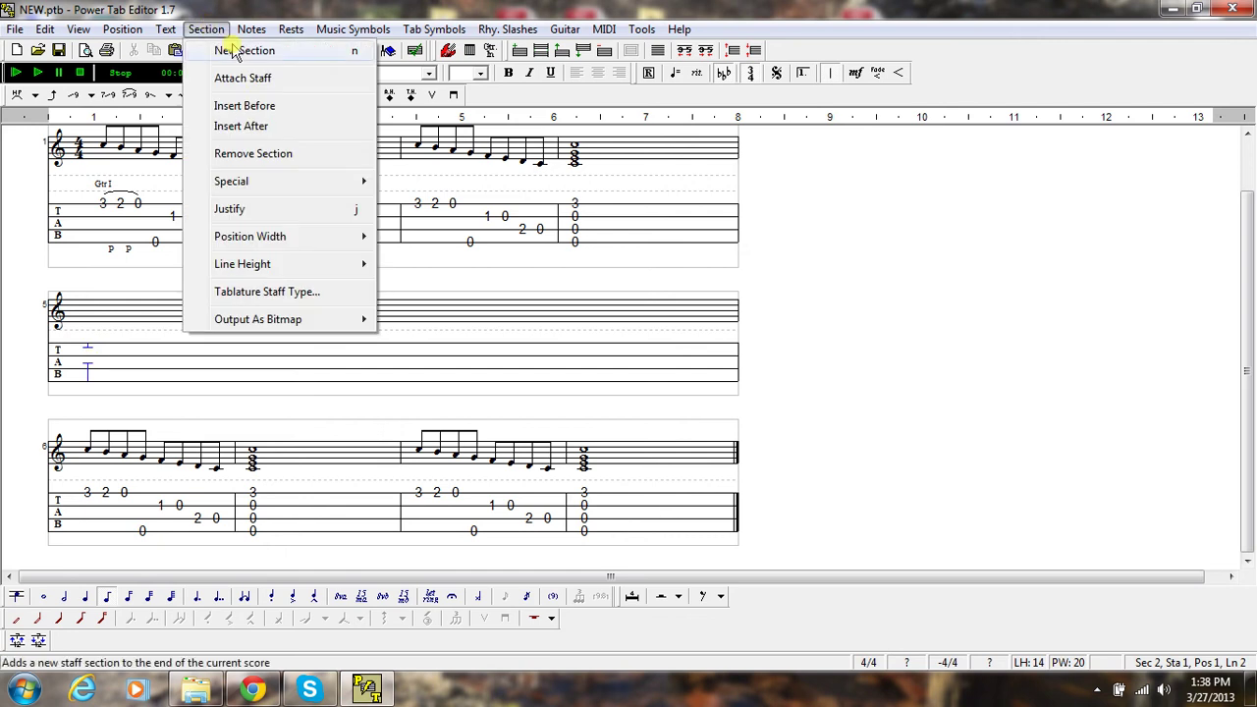
click(247, 155)
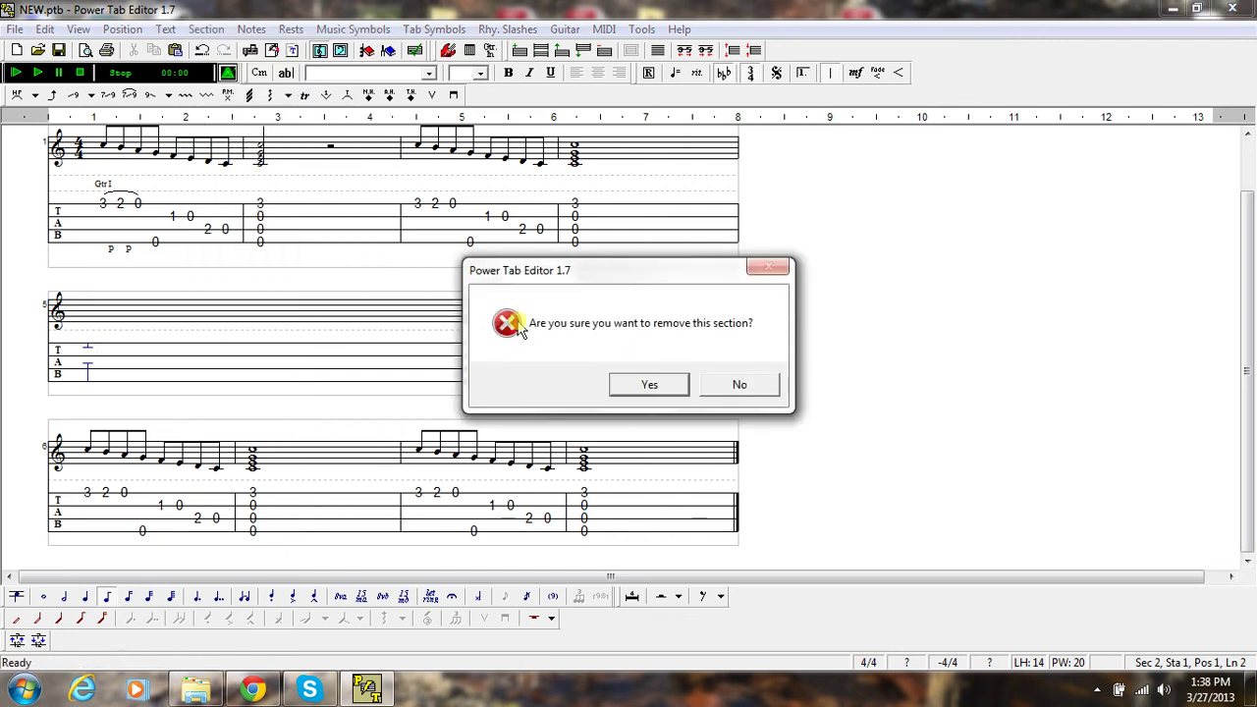
click(650, 386)
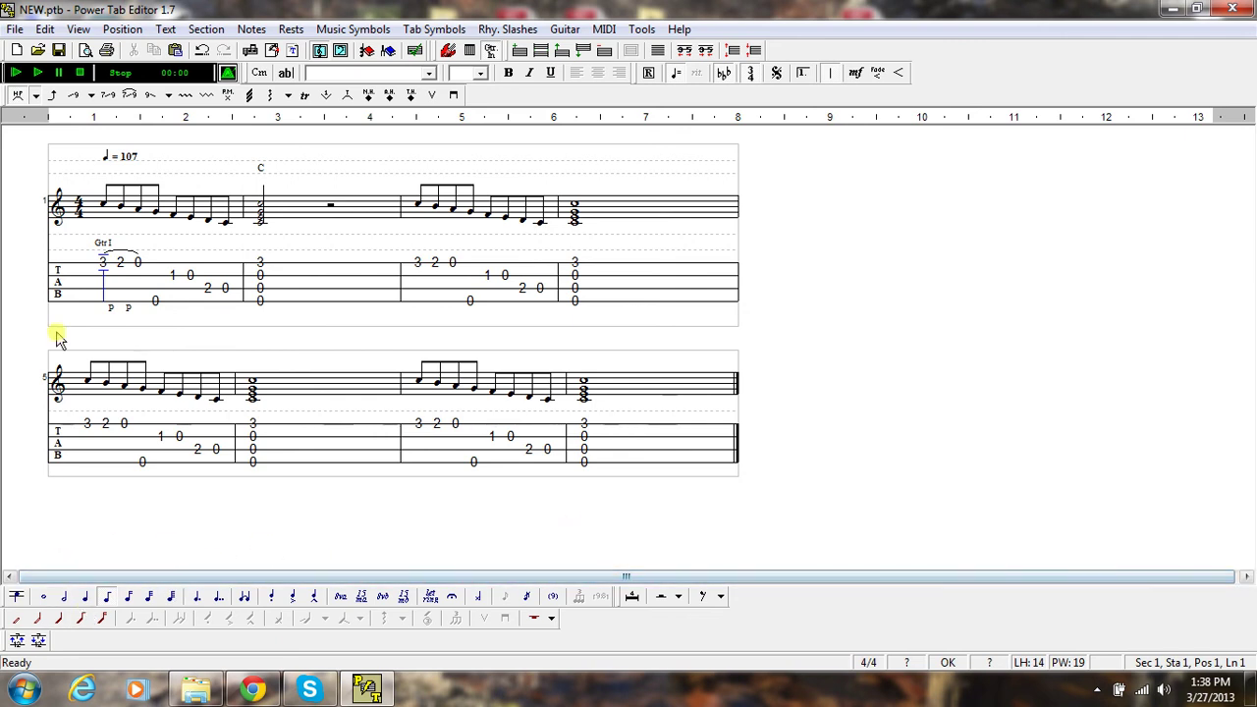
- Add a new section at the end of the score and place an eighth-note rhythm slash at its first position
click(206, 29)
click(236, 49)
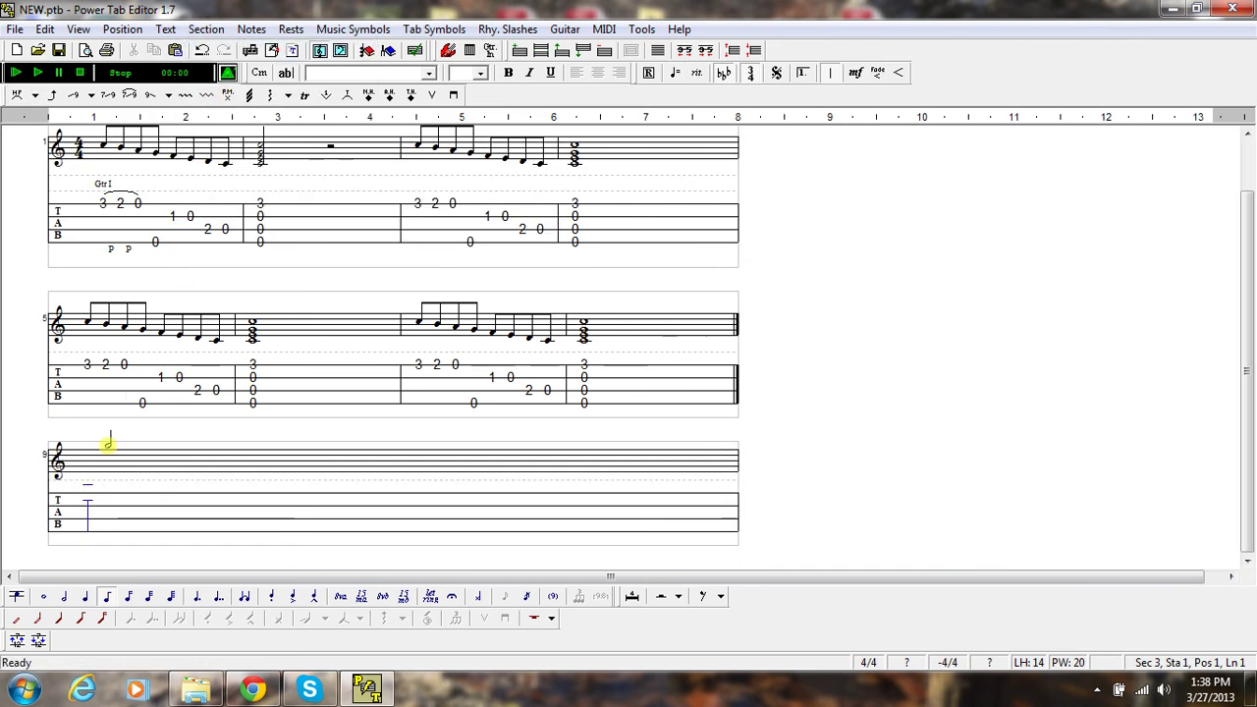
click(82, 621)
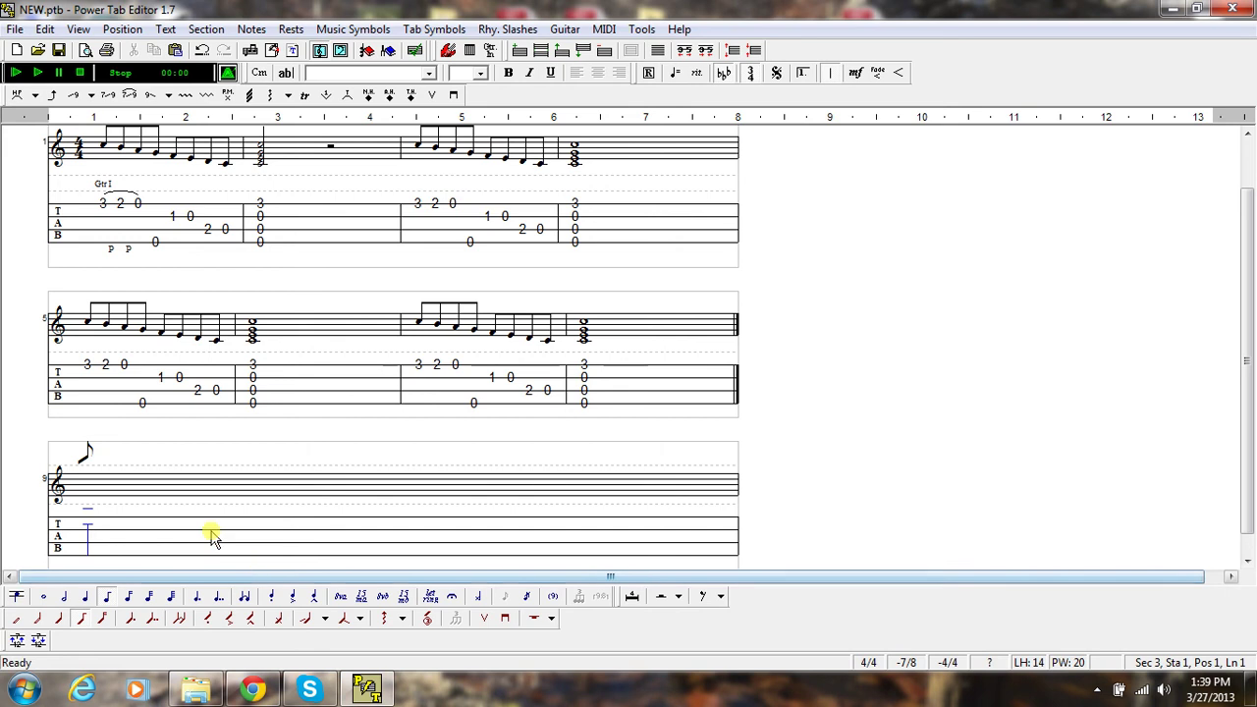
- Place another eighth-note rhythm slash at position 2 of the third section, keeping the note duration at an eighth
key(Right)
click(106, 597)
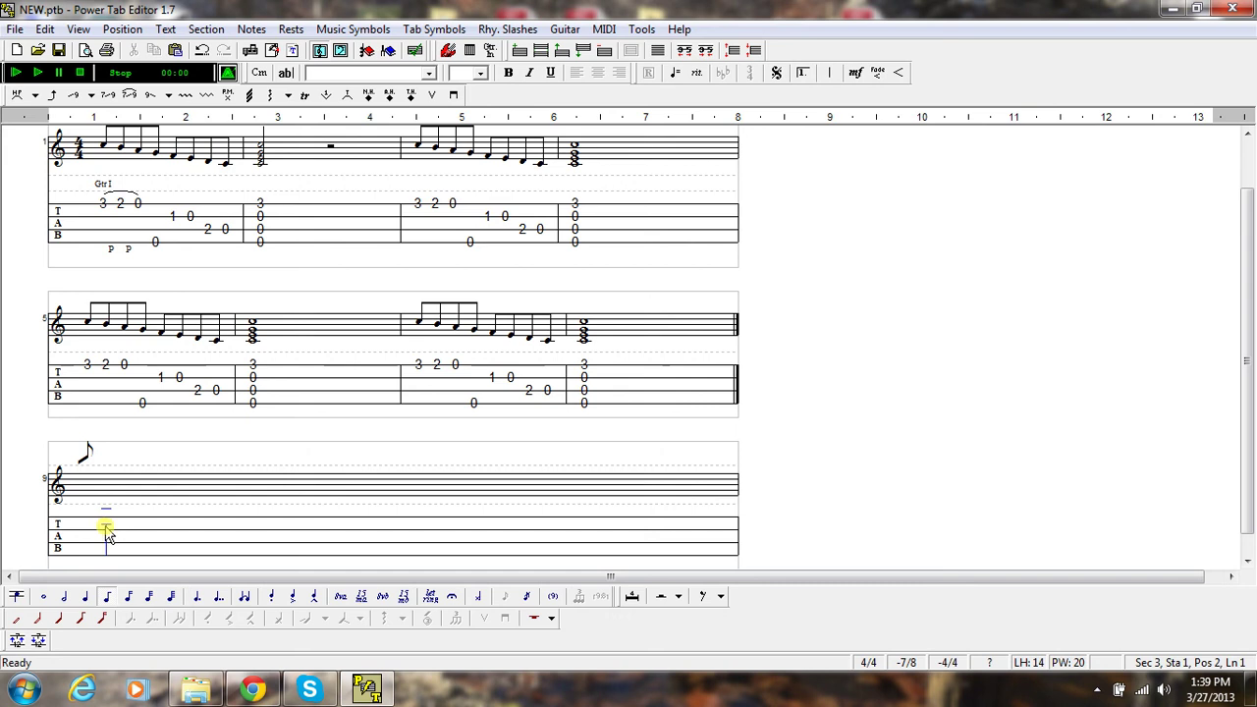
click(85, 601)
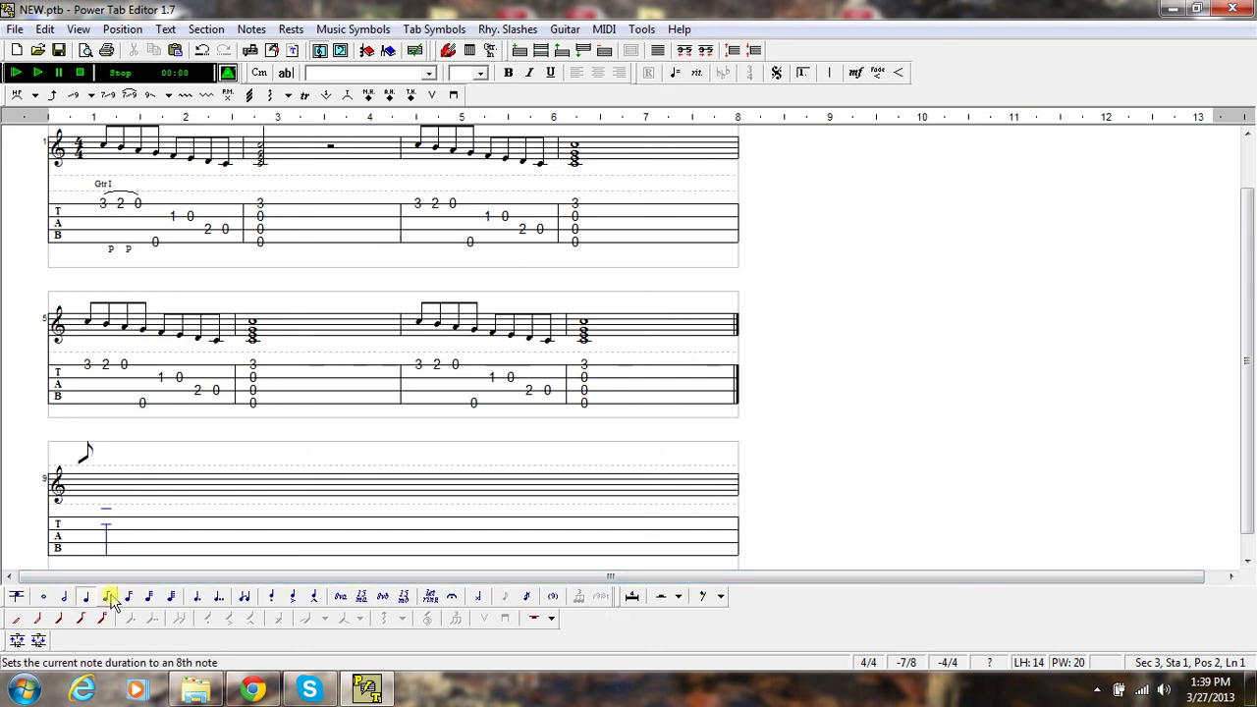
click(110, 598)
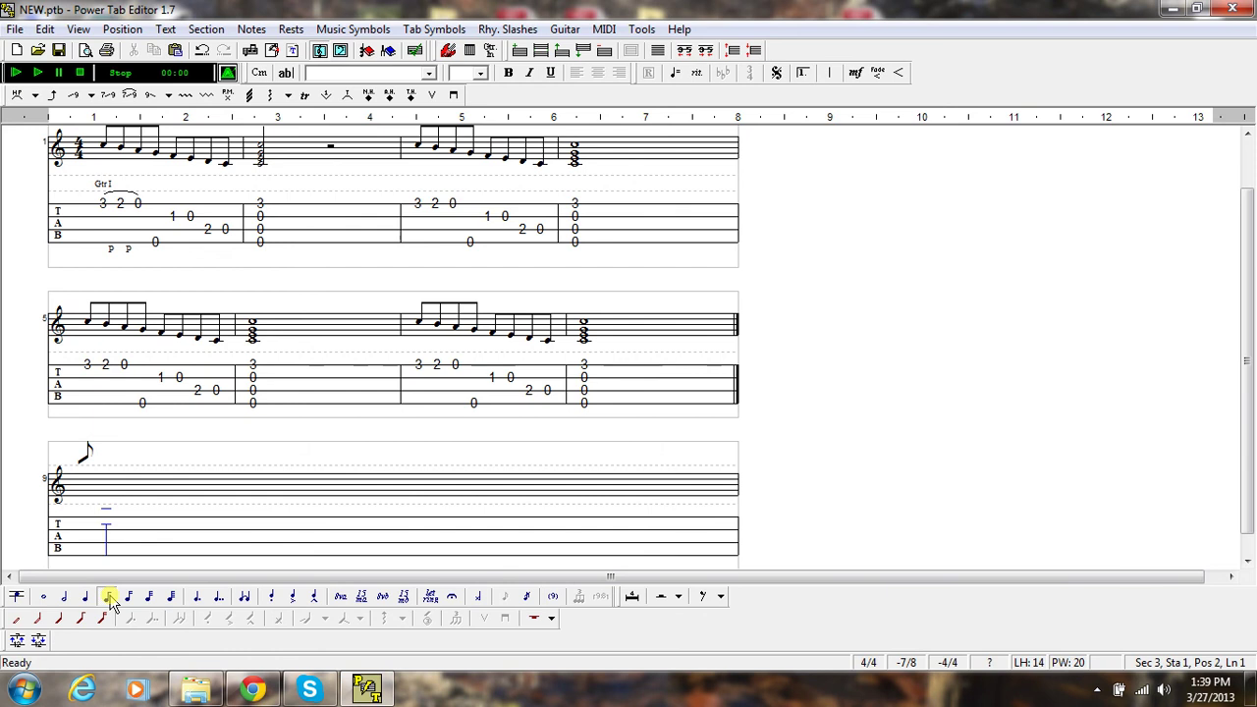
key(Left)
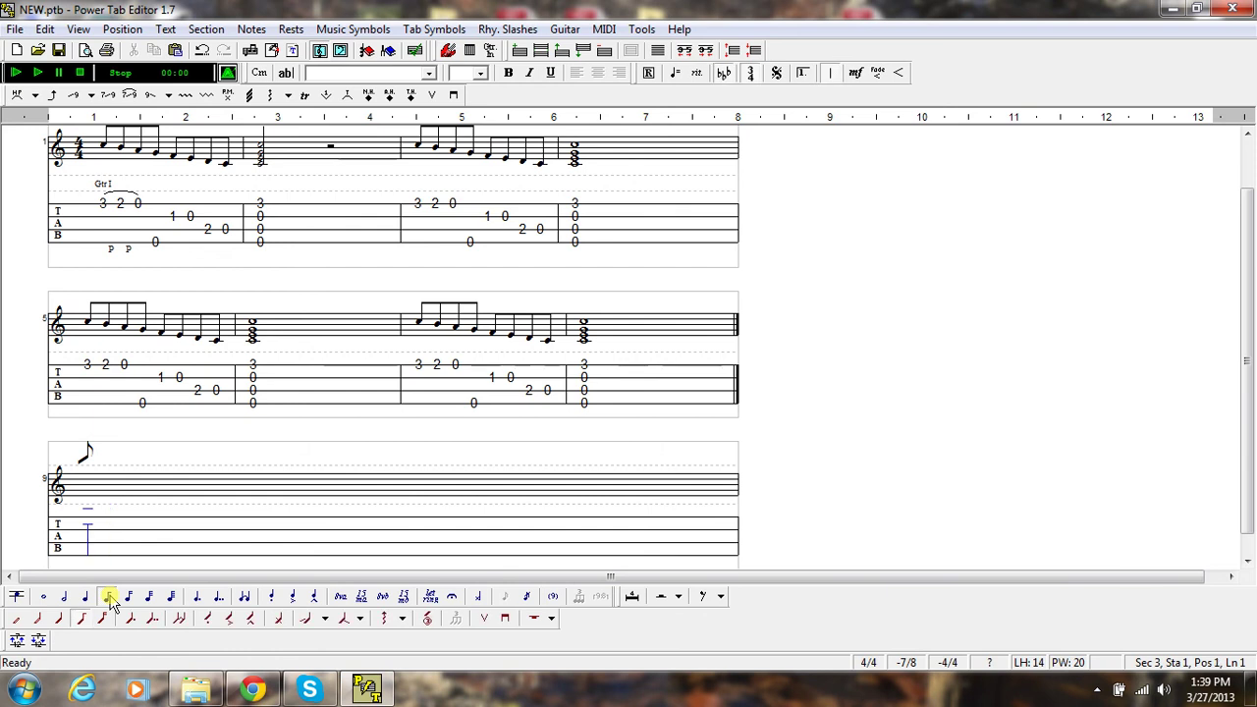
key(Right)
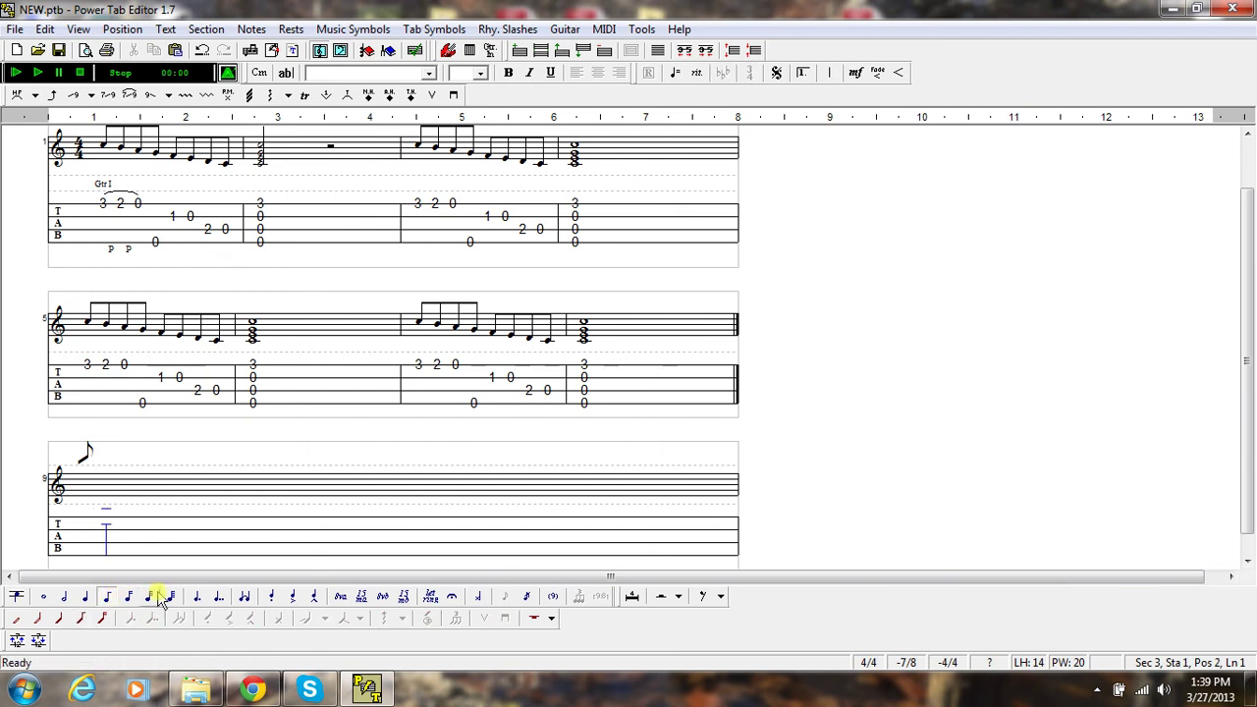
click(82, 622)
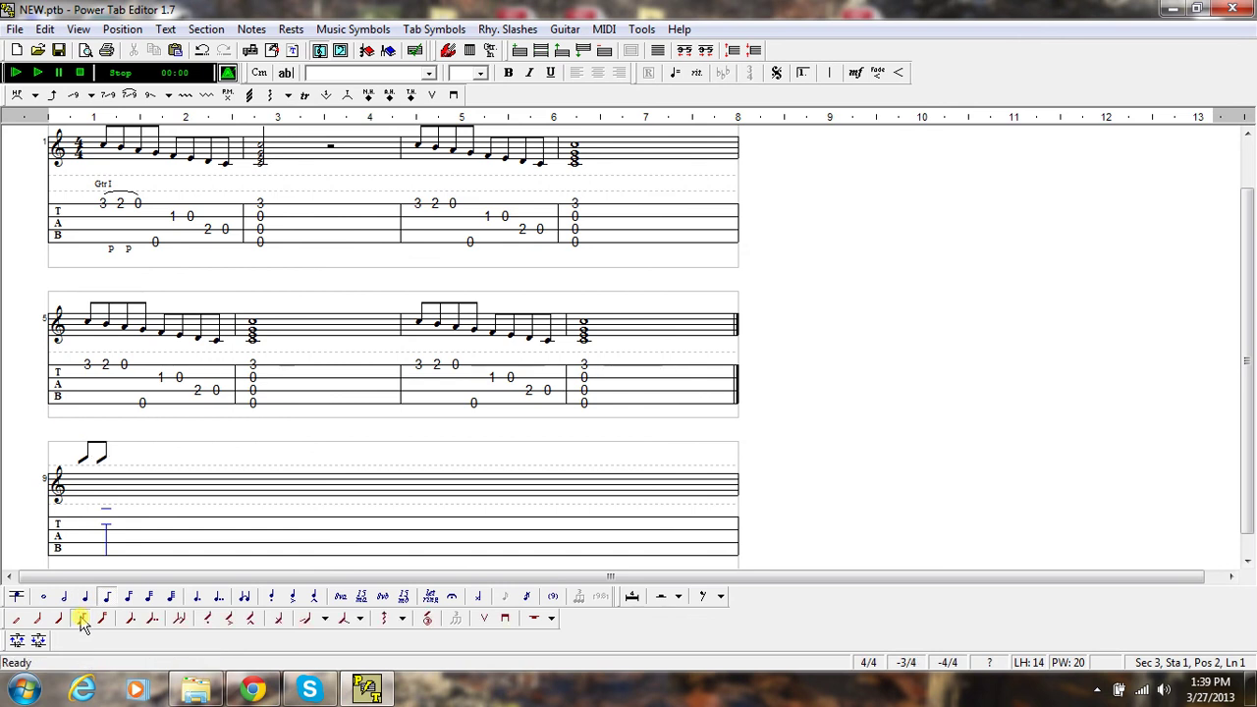
- Add eighth-note rhythm slashes at positions 3 to 6 of the third section
click(82, 622)
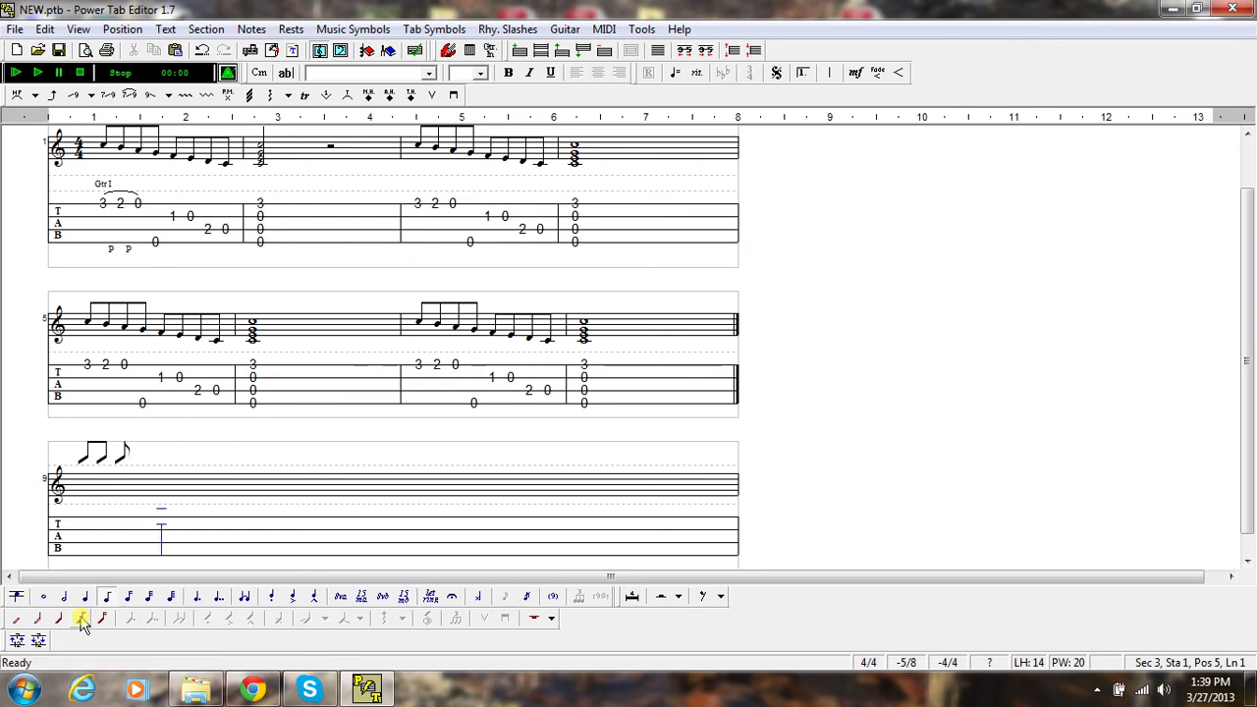
key(Left)
key(Left)
click(82, 620)
click(83, 621)
click(83, 620)
key(Right)
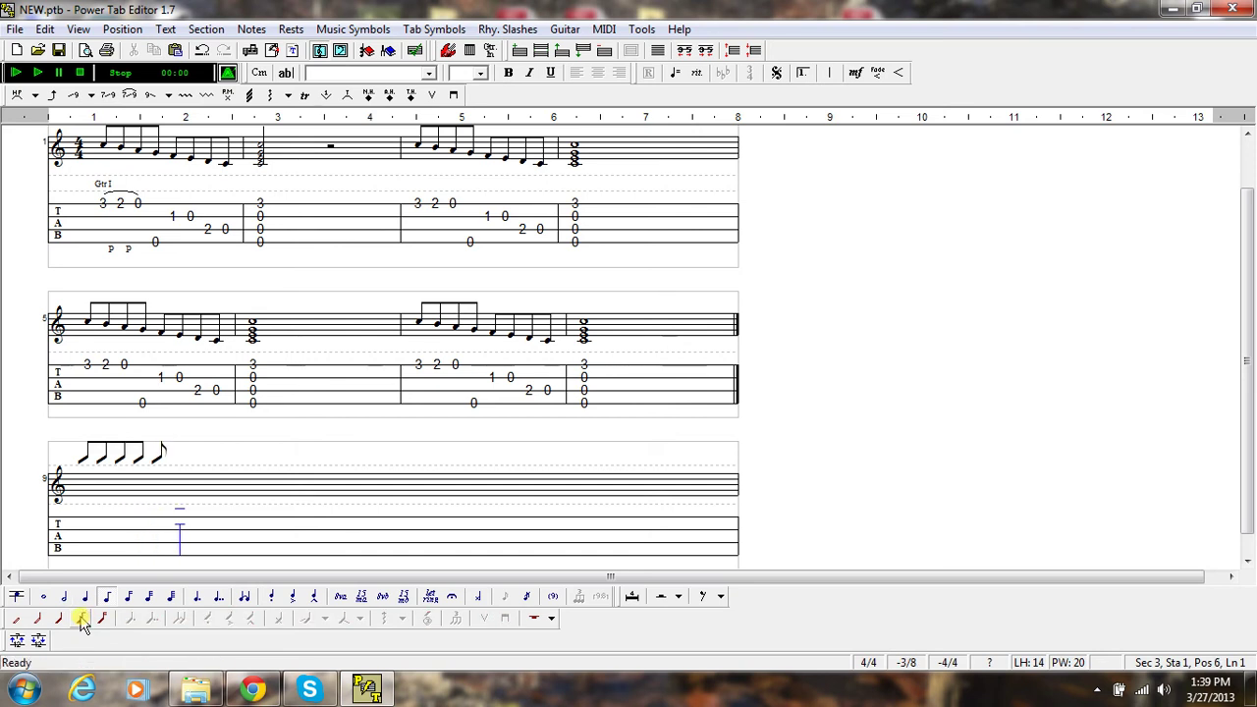
click(82, 620)
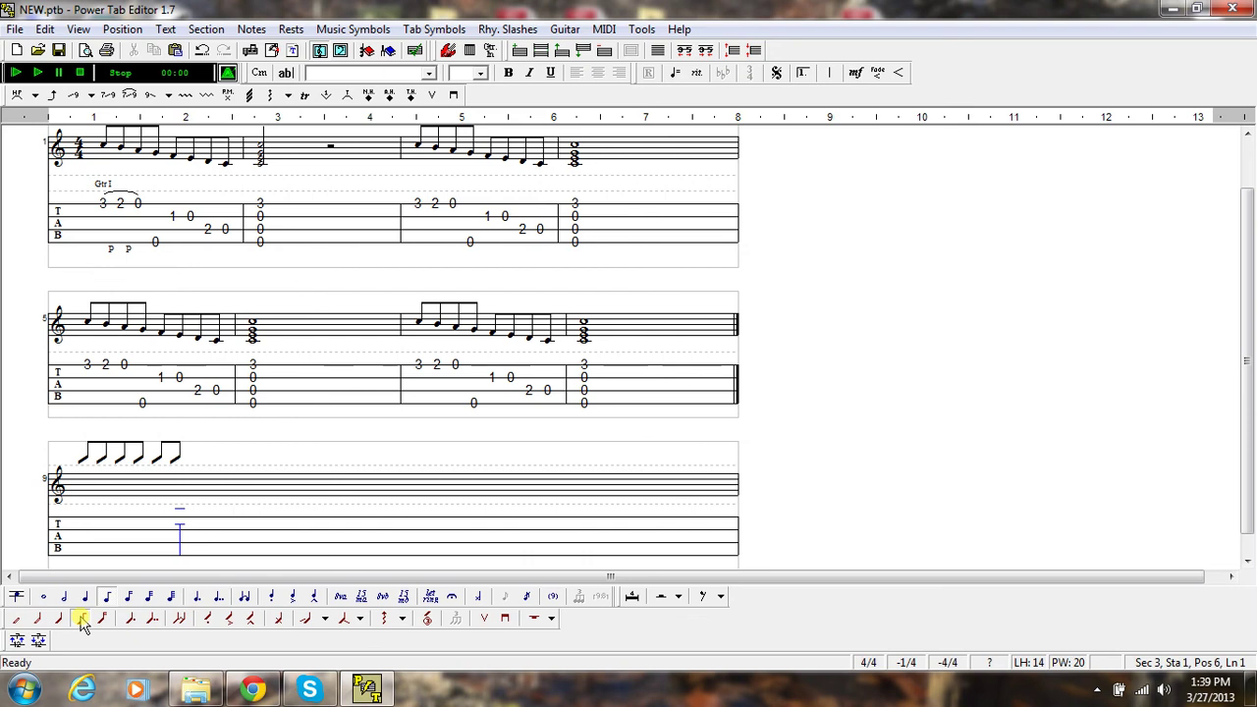
- Remove the third section containing the rhythm slashes from the score
click(87, 535)
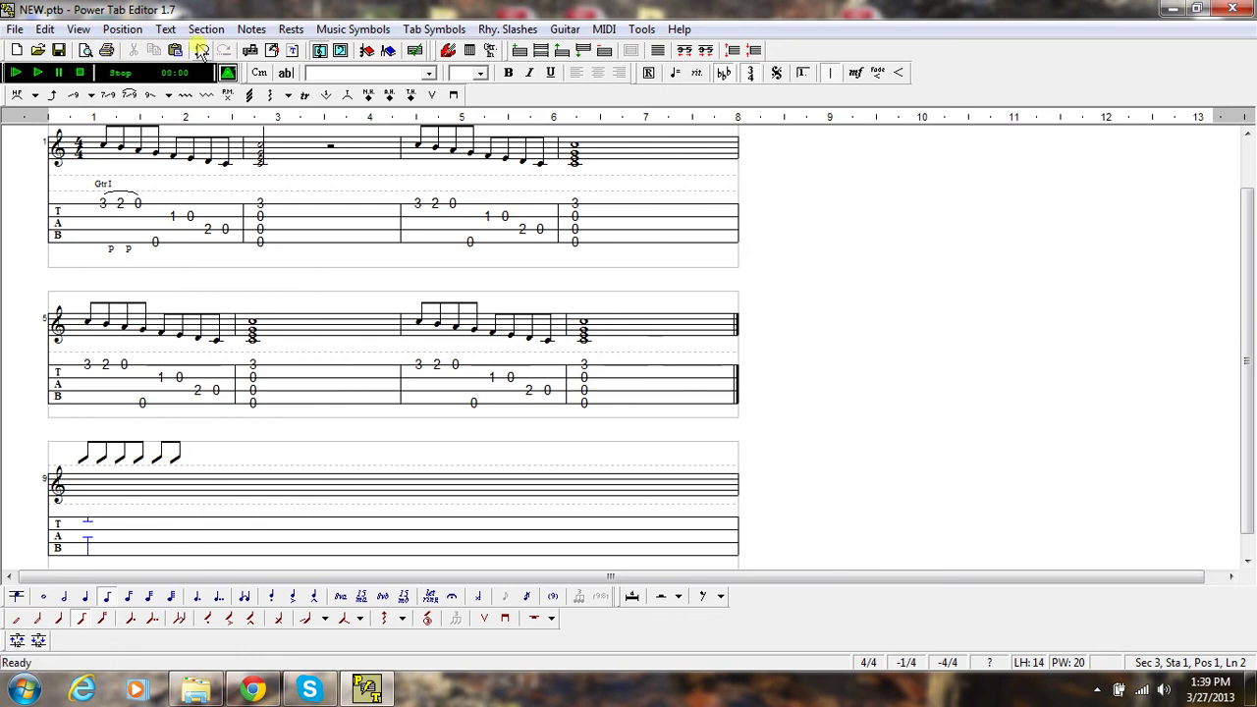
click(206, 28)
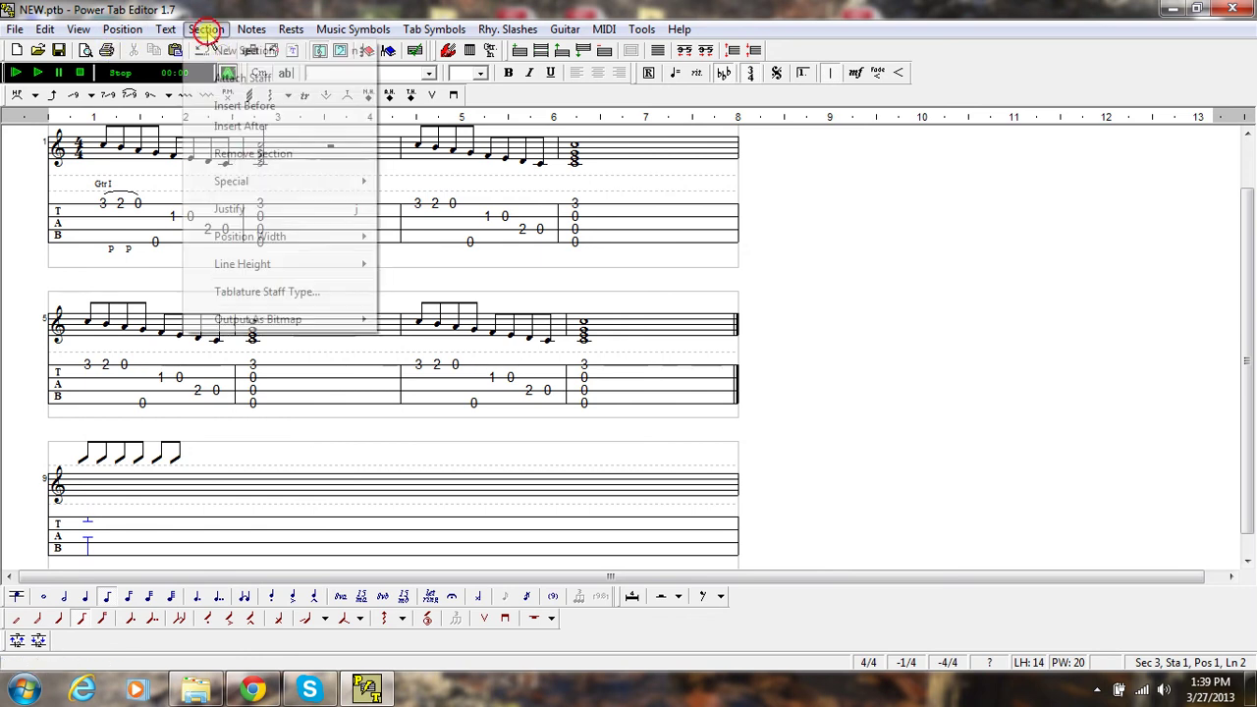
click(252, 157)
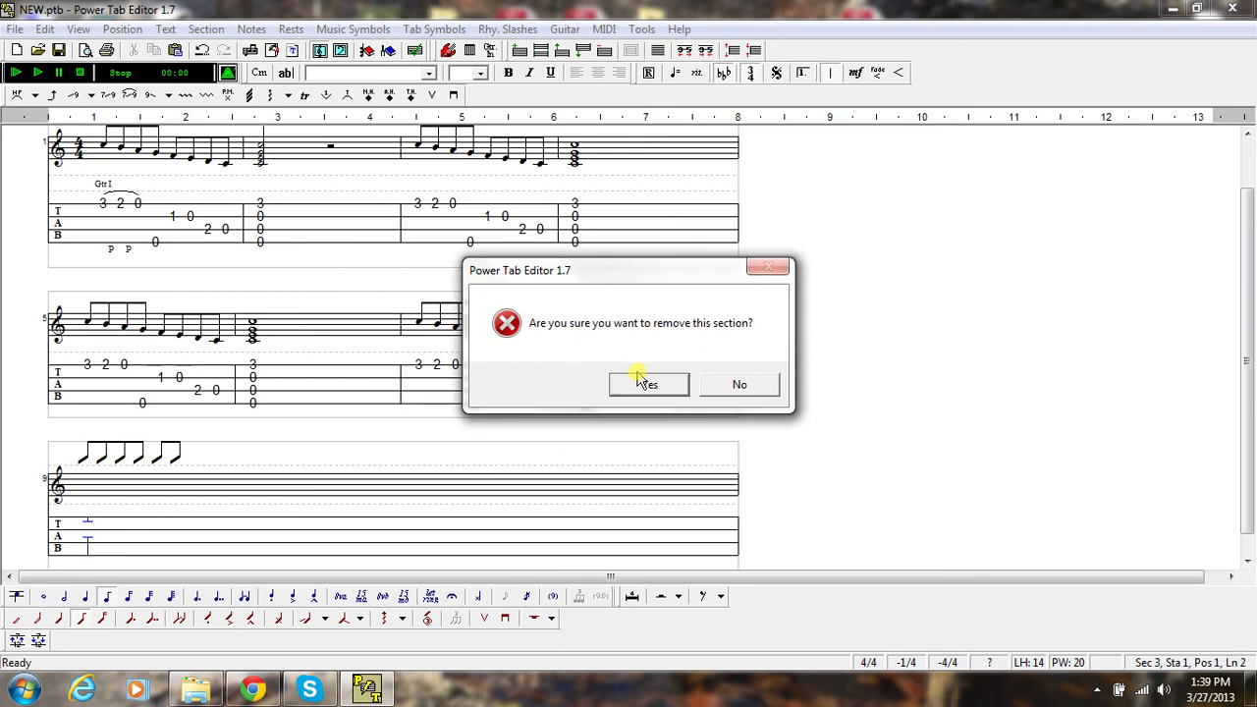
click(643, 383)
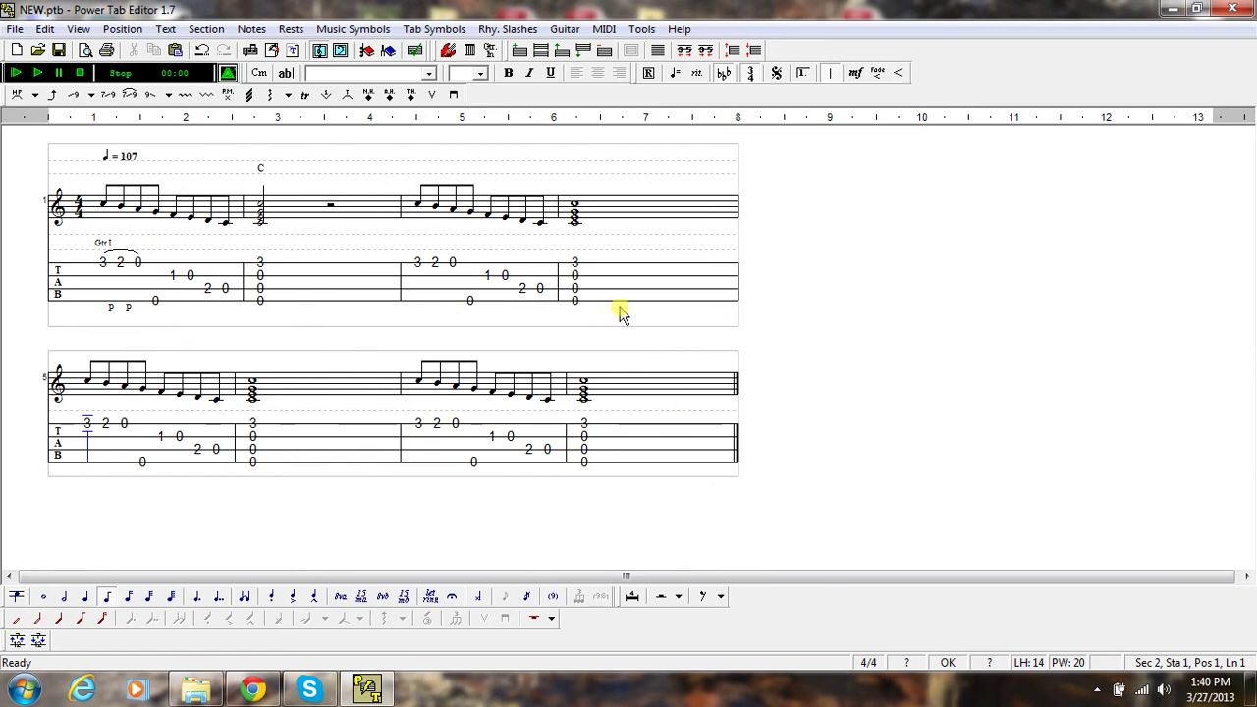
- Check the measures with the Score Checker and tidy the score's layout with the Score Polisher
click(416, 49)
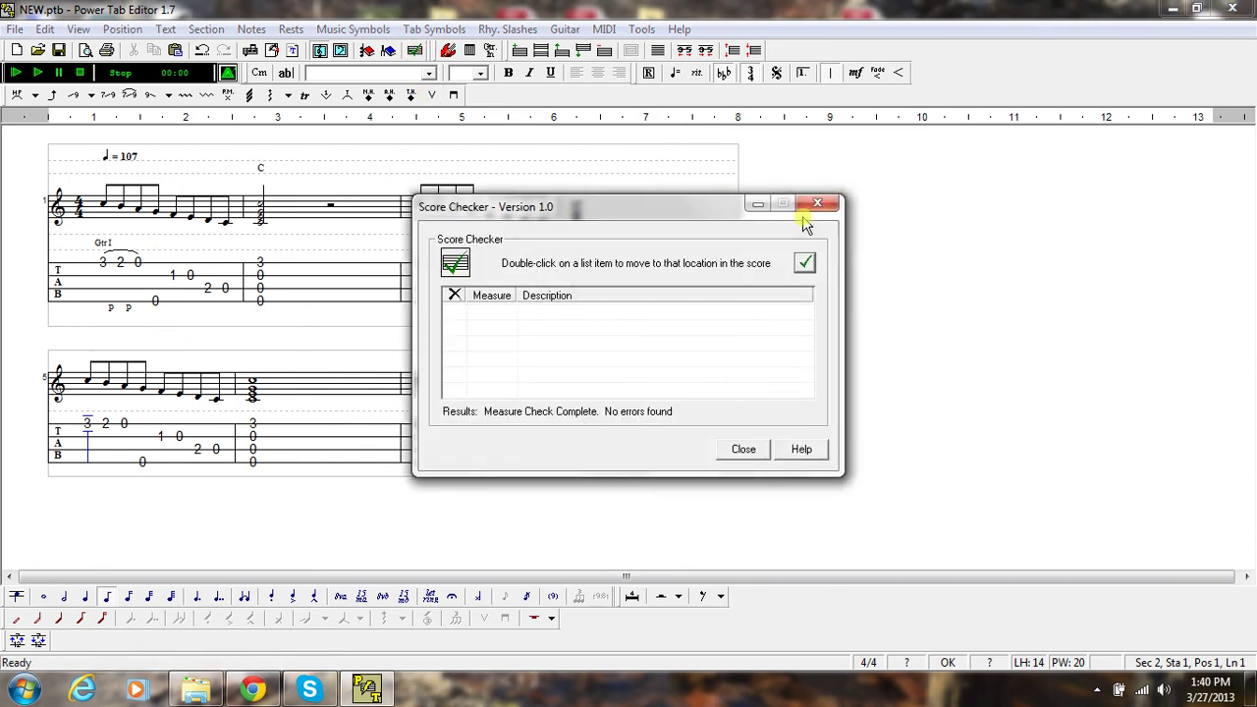
click(815, 206)
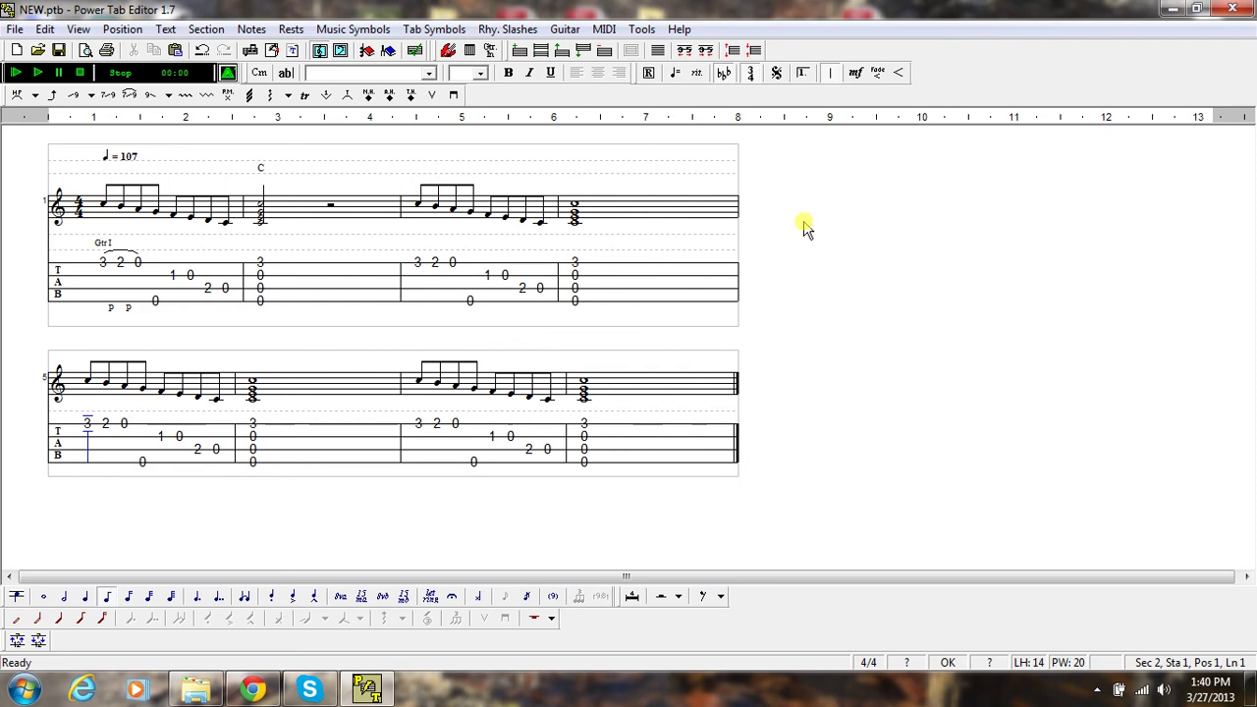
click(642, 28)
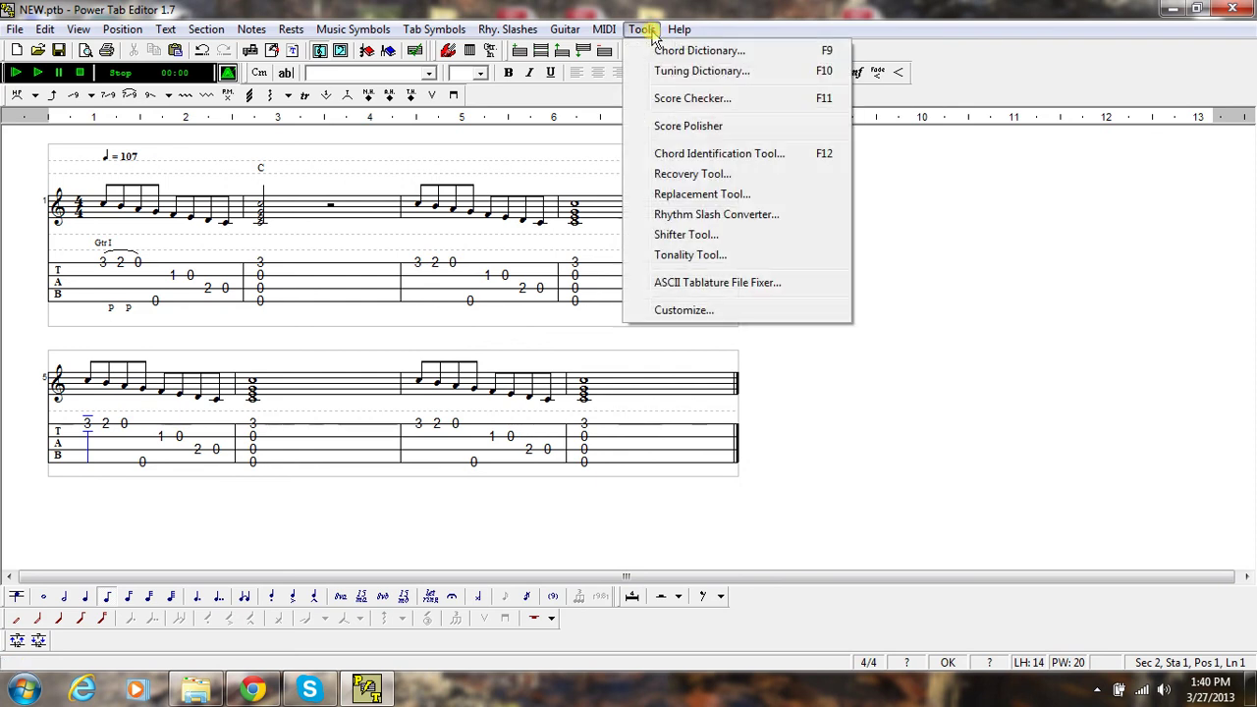
click(715, 130)
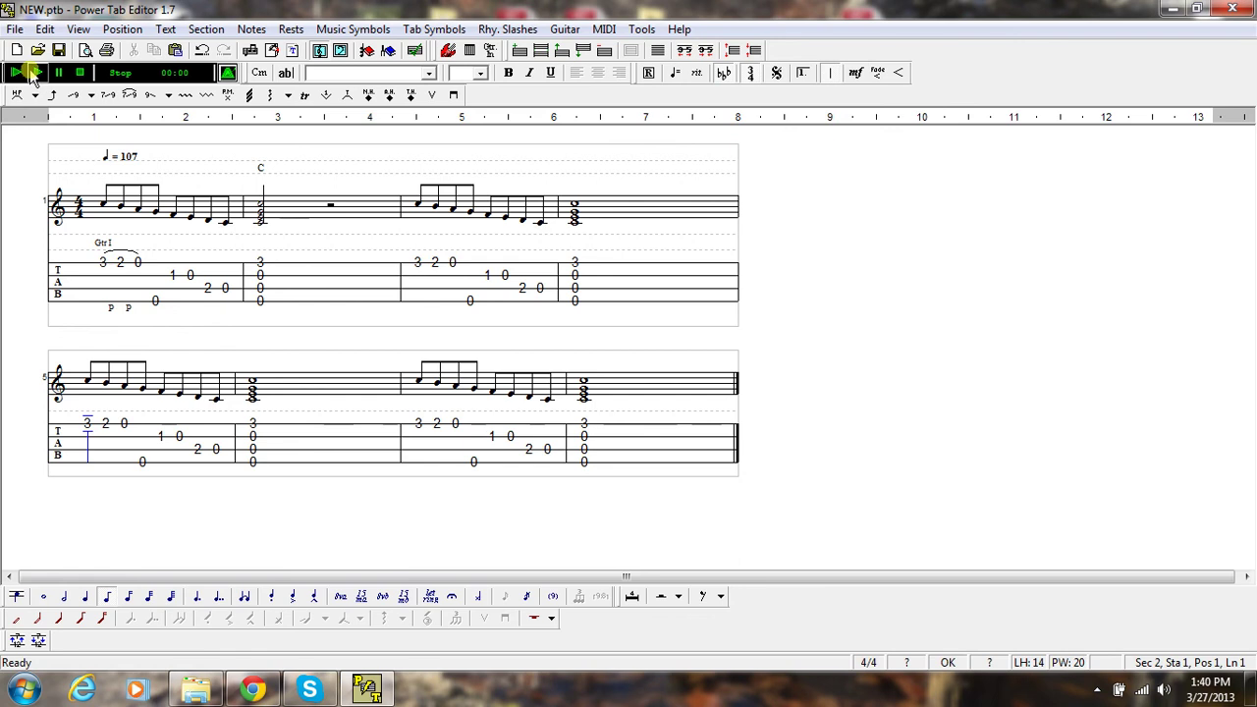
click(13, 30)
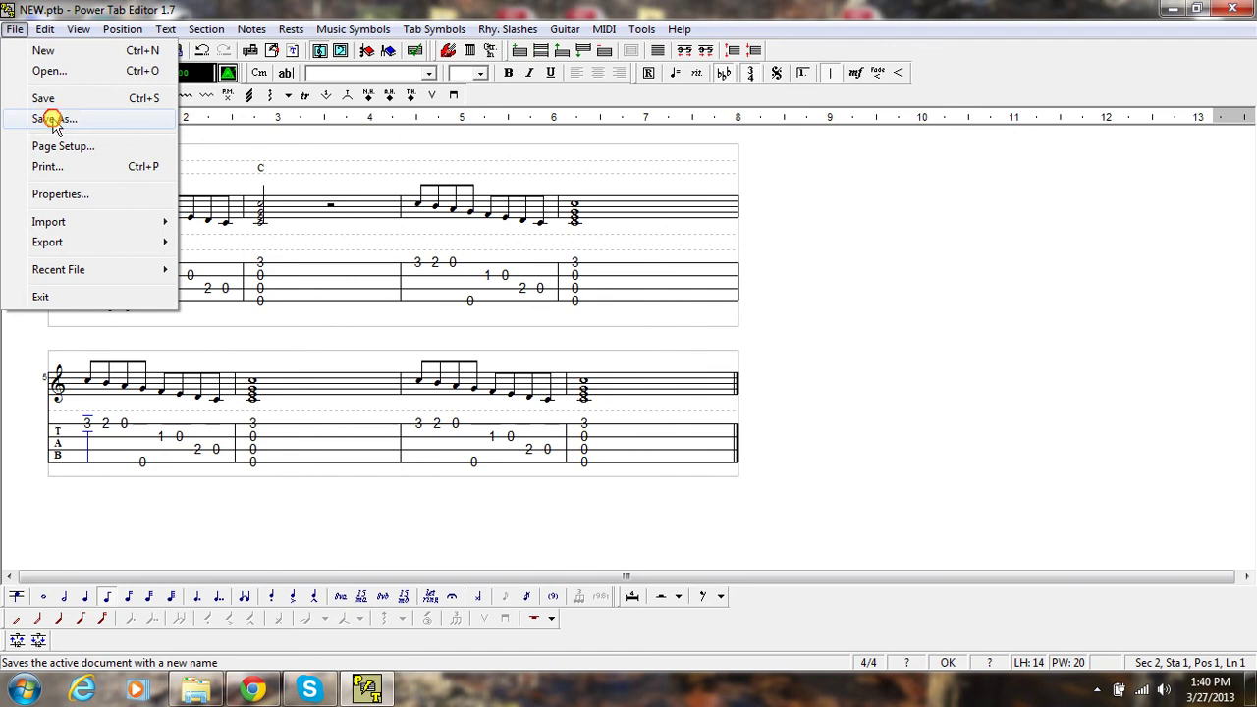
click(54, 118)
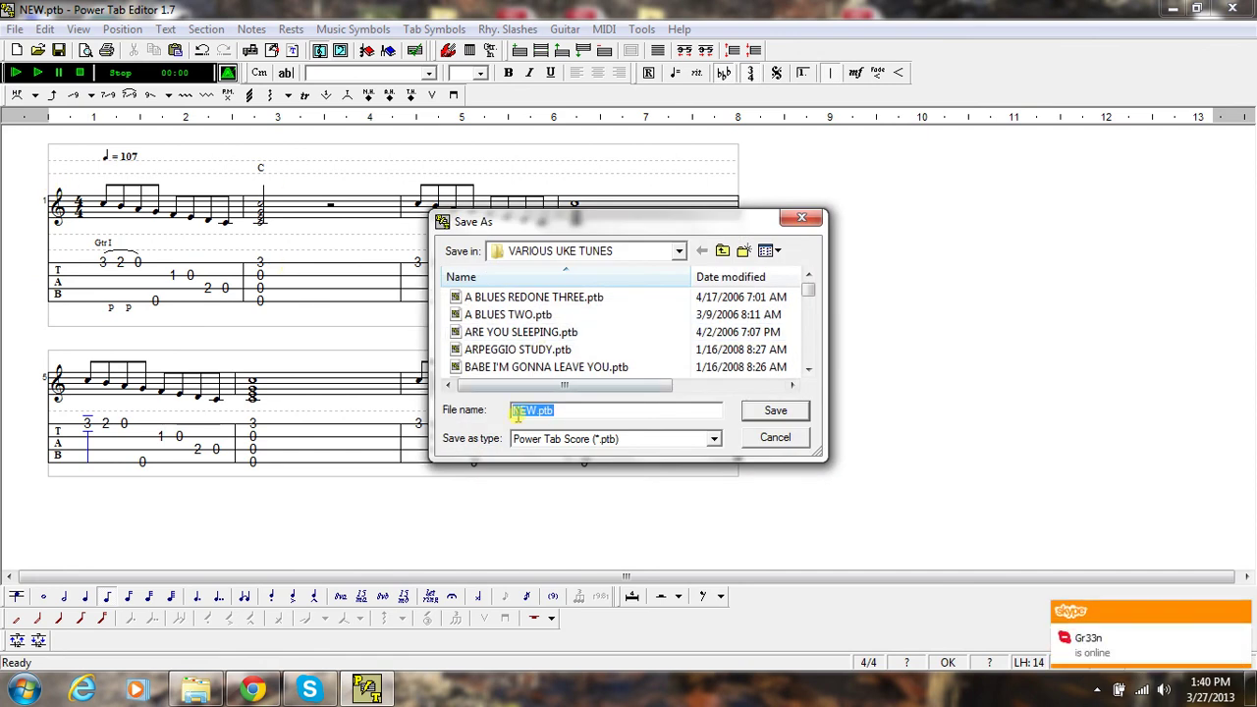
click(801, 220)
- Send the whole score to the CutePDF Writer printer, then cancel saving the PDF file
click(14, 30)
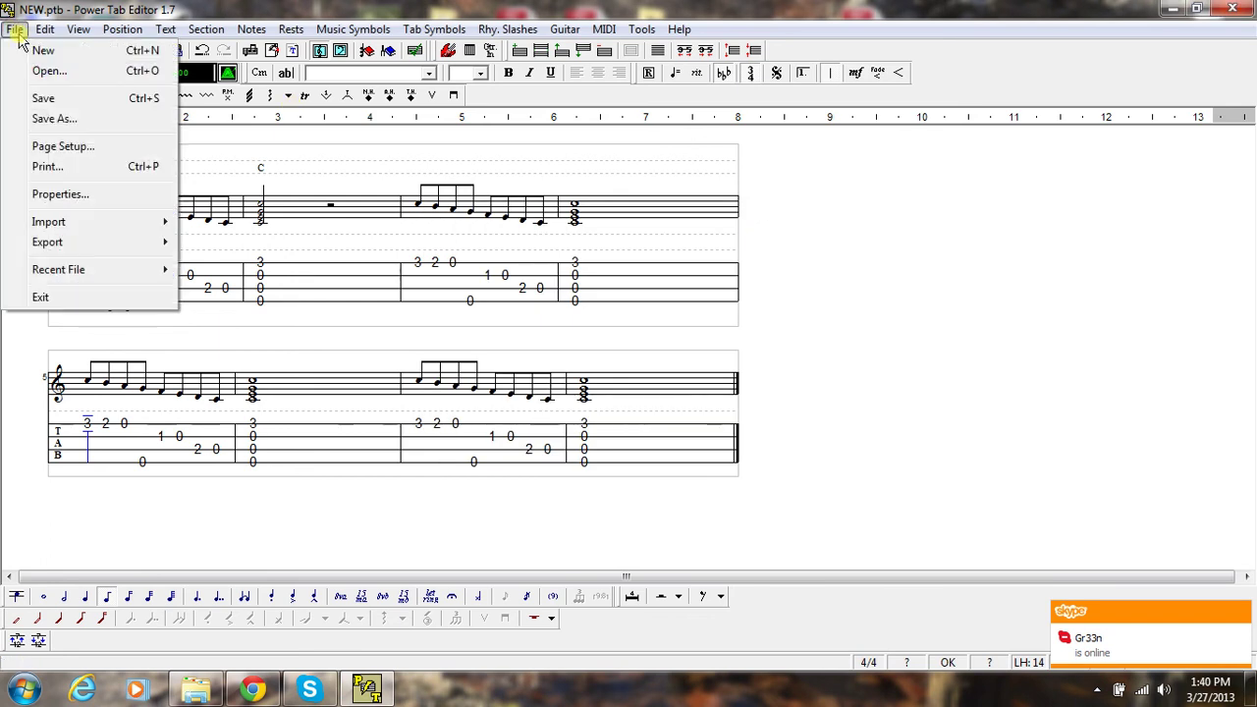
click(46, 166)
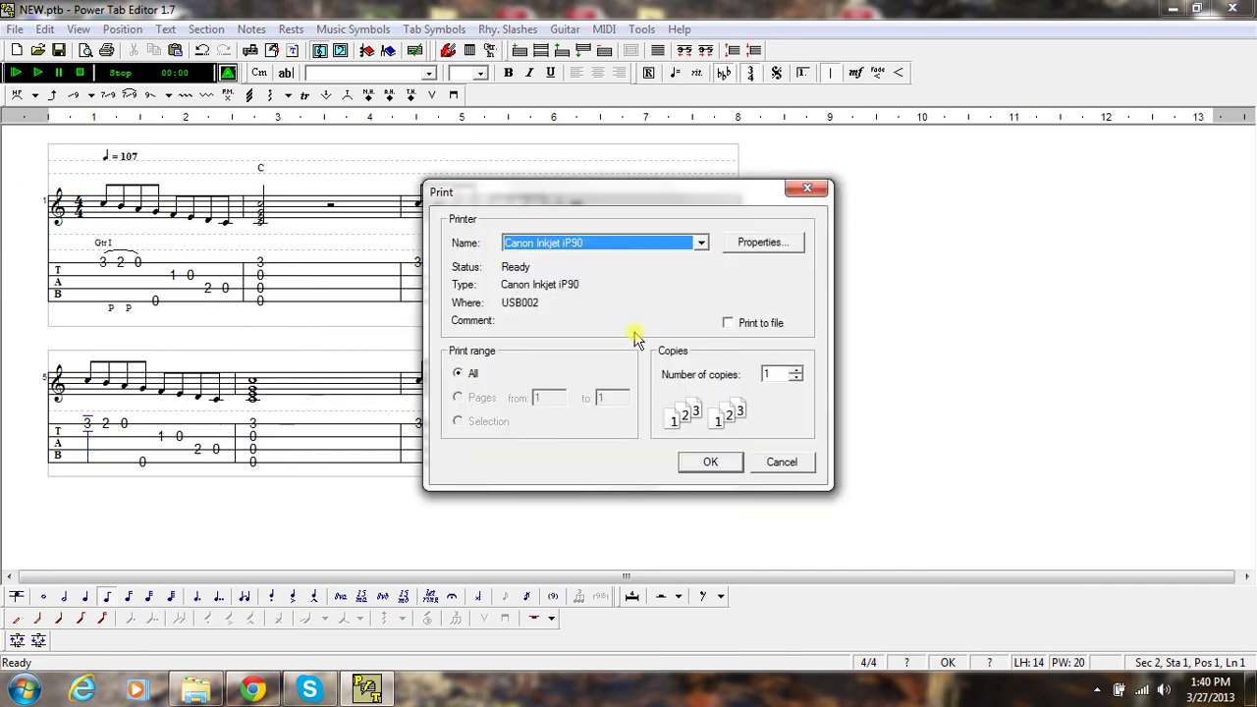
click(698, 244)
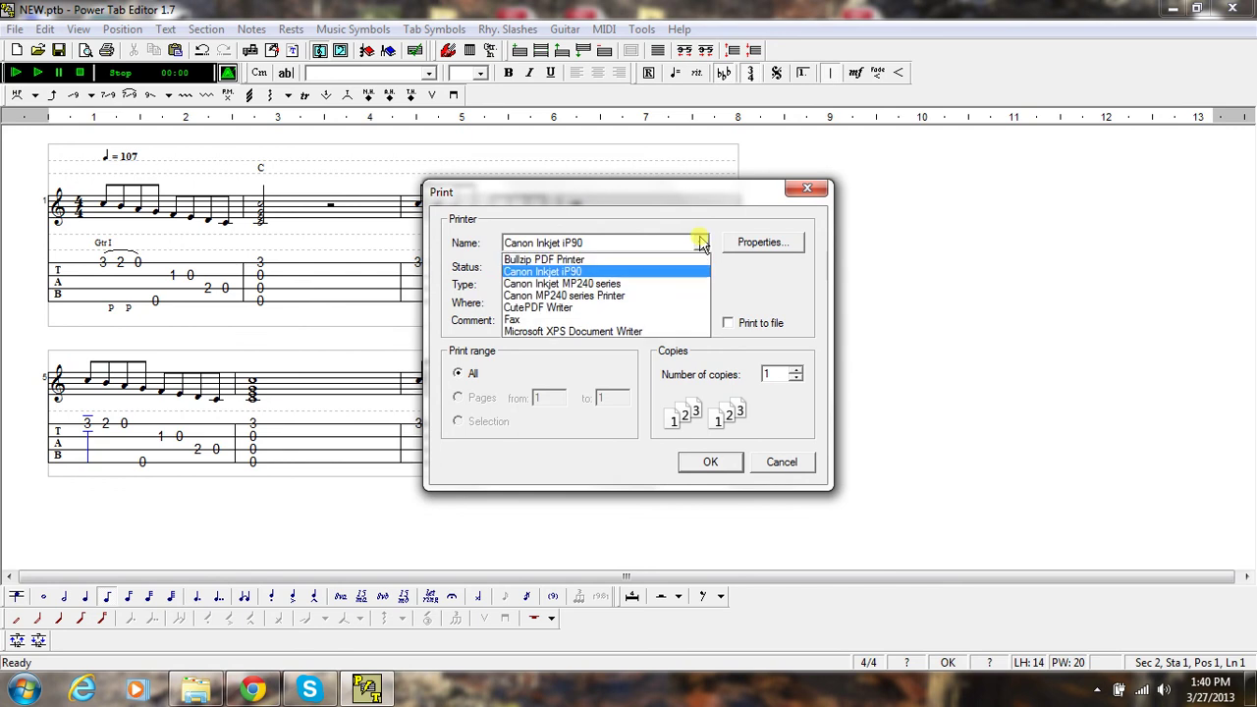
click(577, 307)
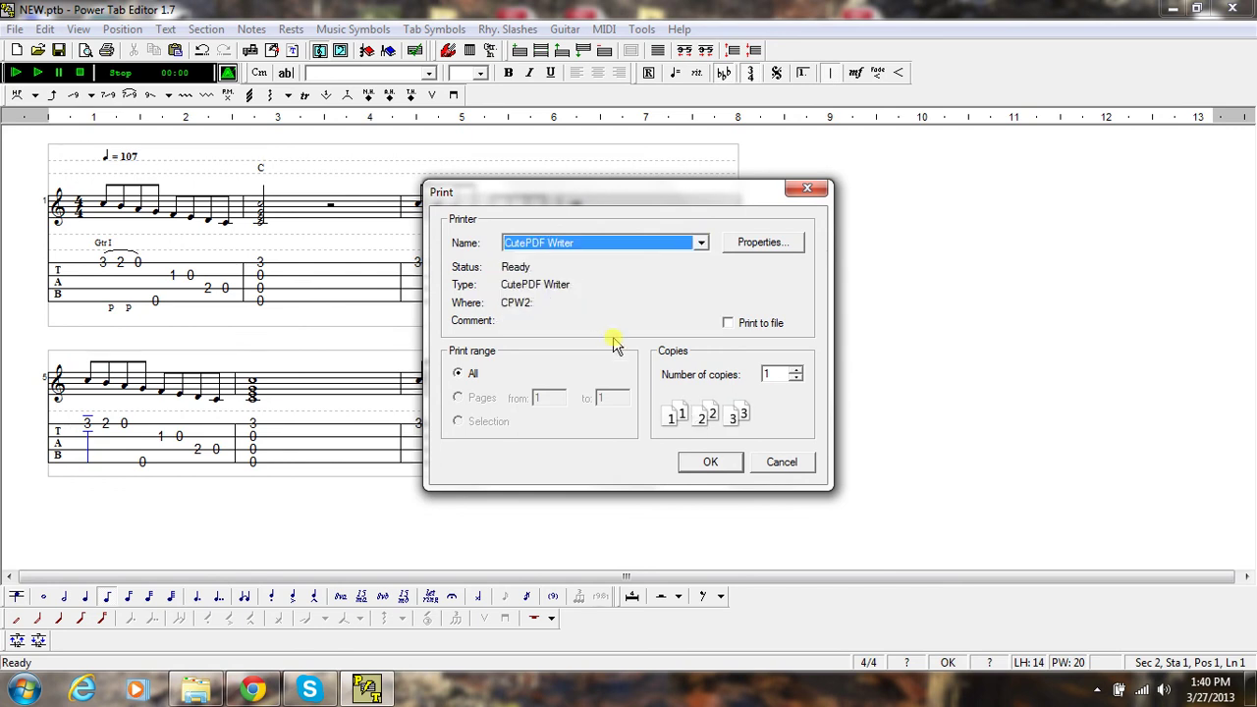
click(697, 464)
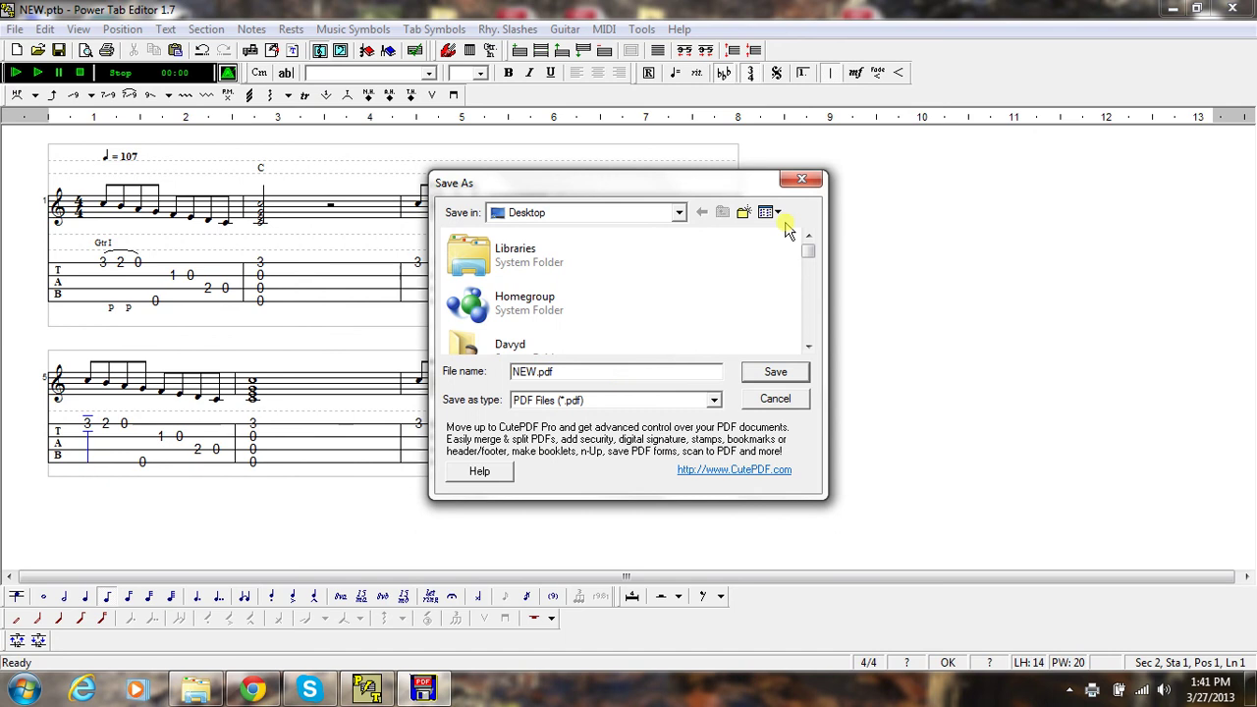
click(803, 177)
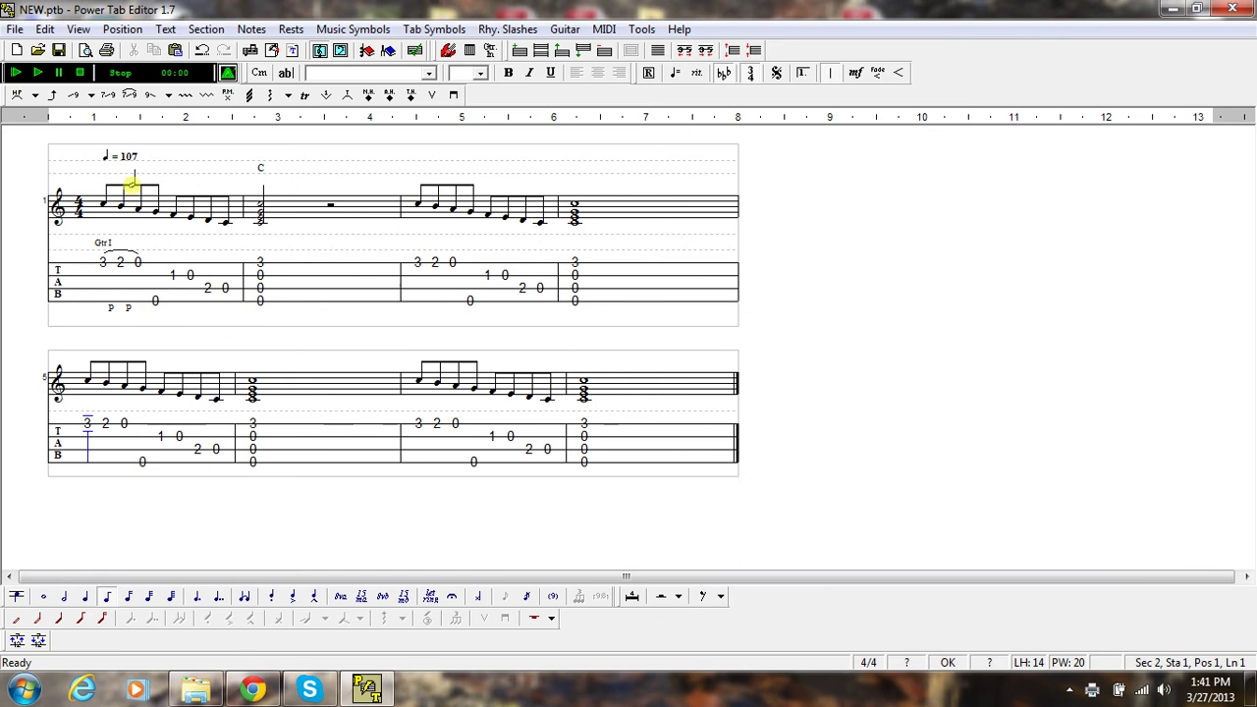
- Play the score back starting at the first chord of the second section
click(253, 432)
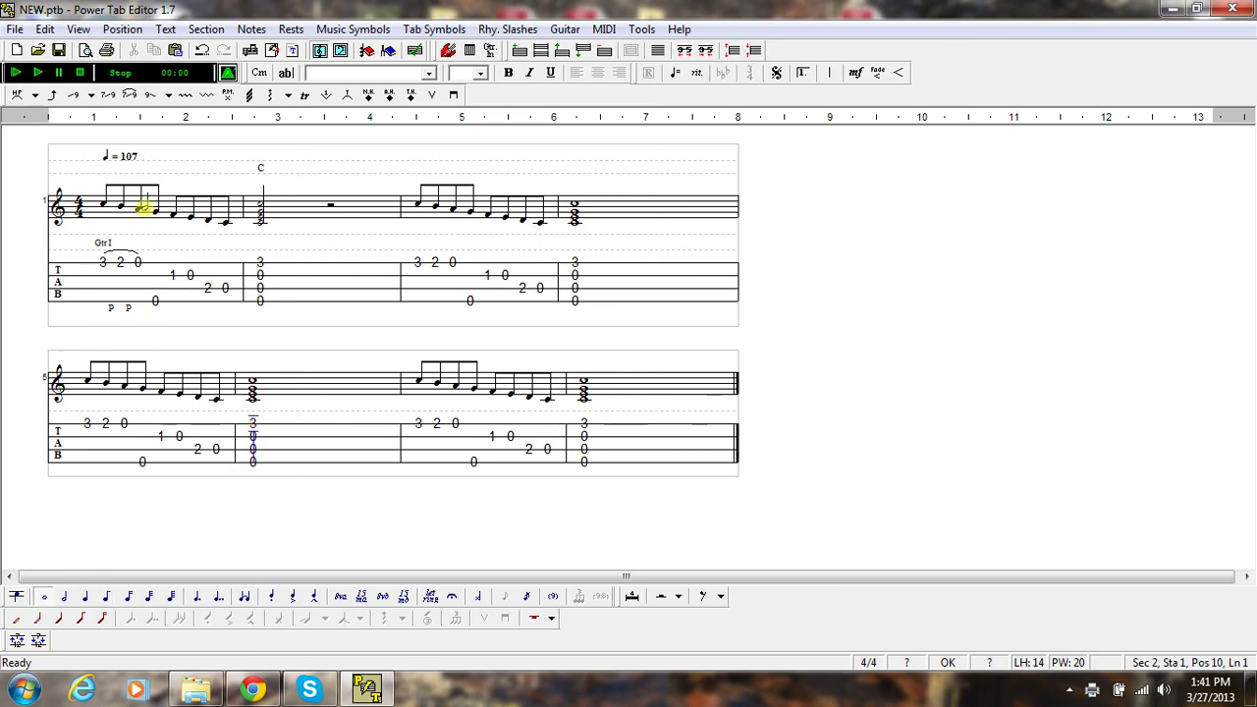
click(32, 74)
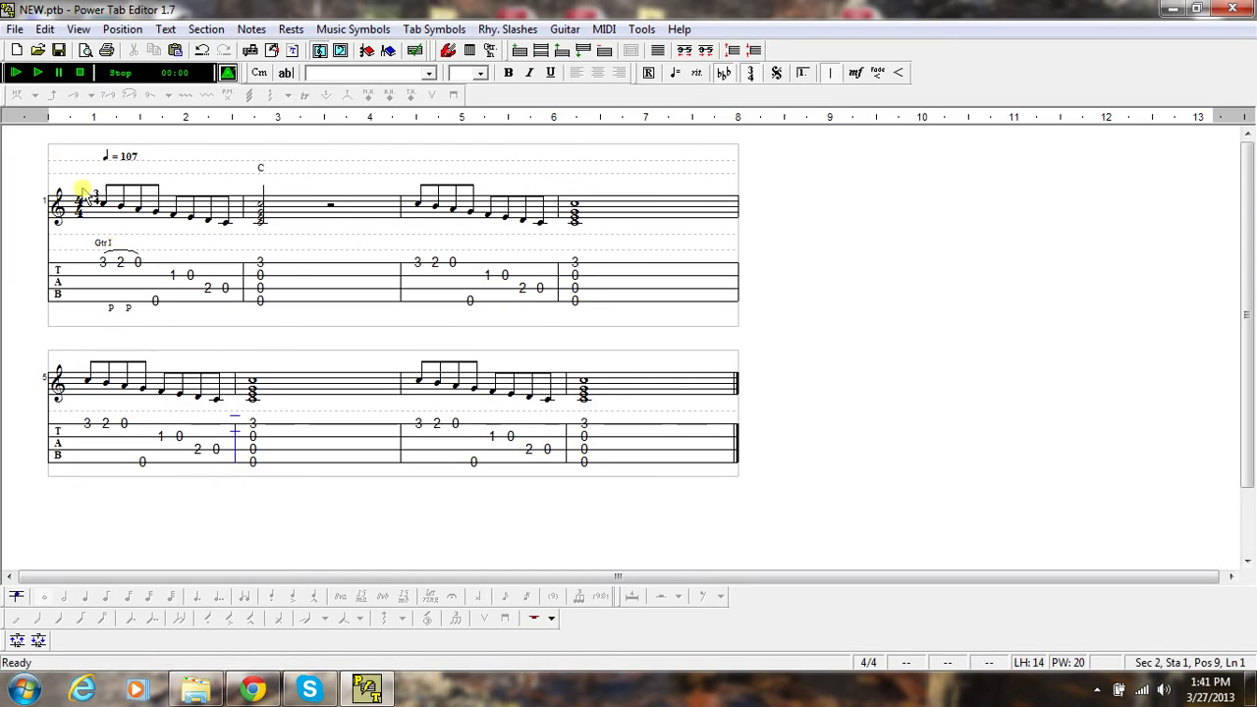
- Remove the Guitar In symbol from the first position of the first section and play the score from the start
click(103, 263)
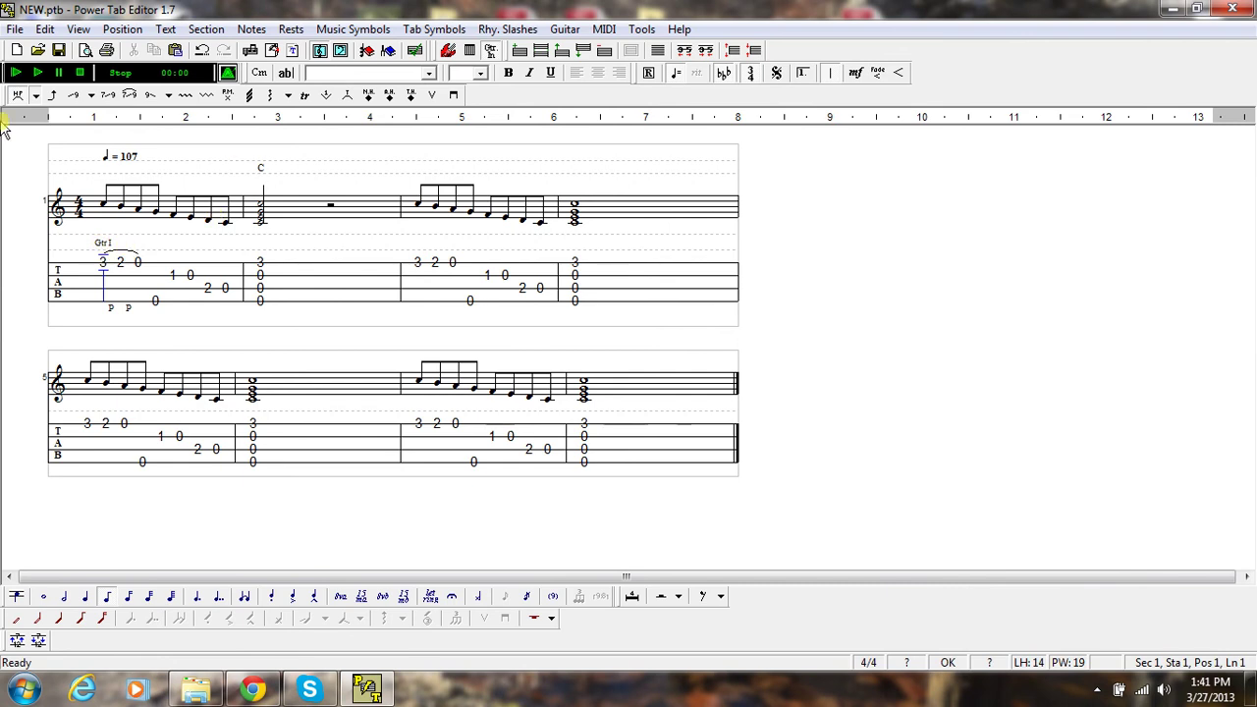
click(565, 28)
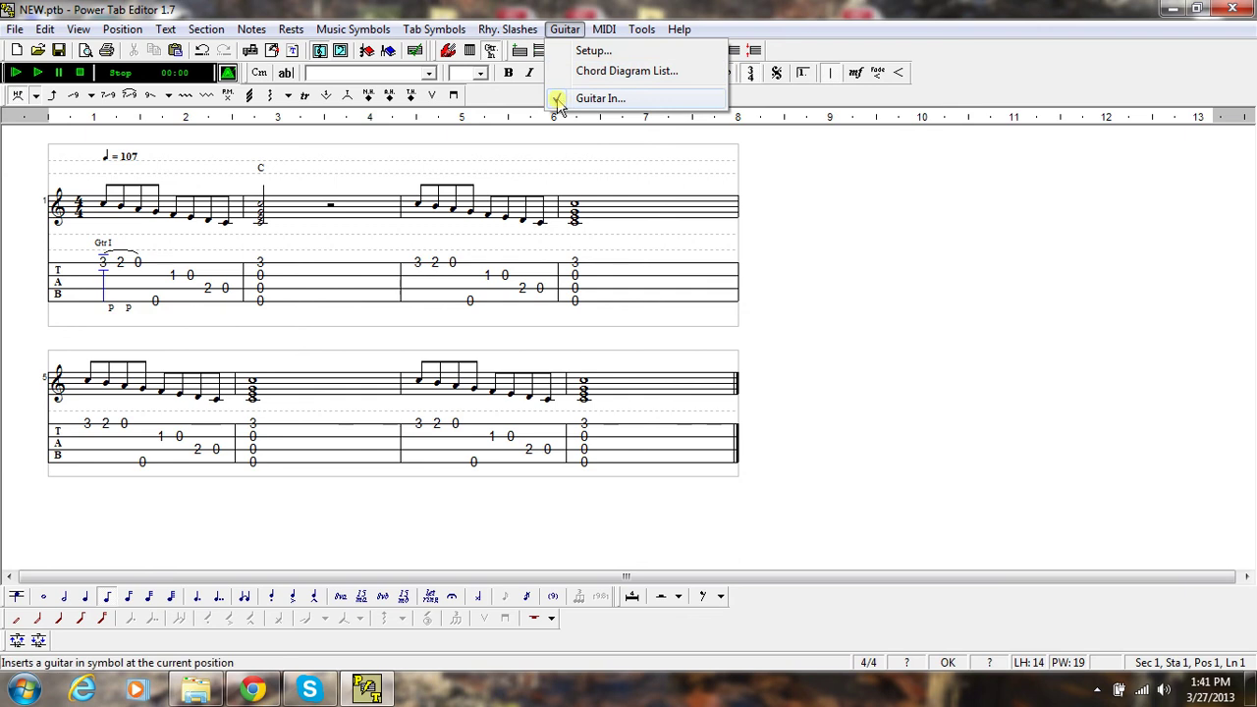
click(599, 98)
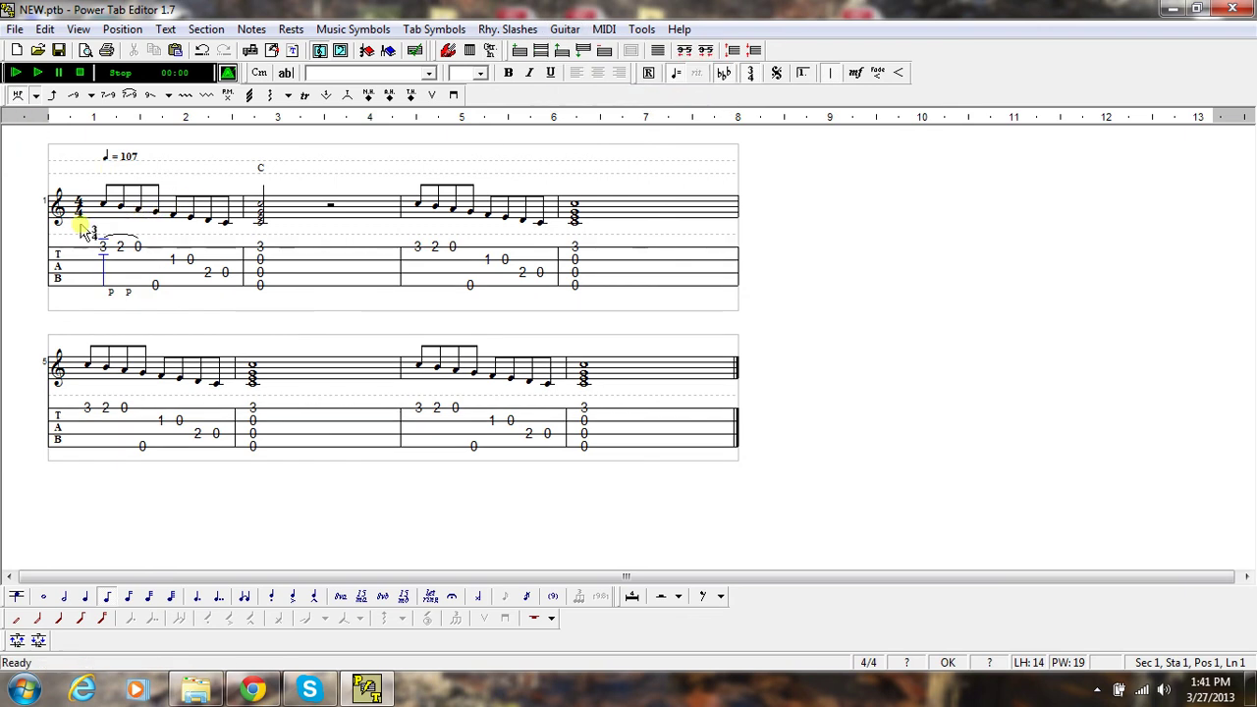
click(15, 73)
- Open the Guitar In settings for the first position of the first section
click(564, 30)
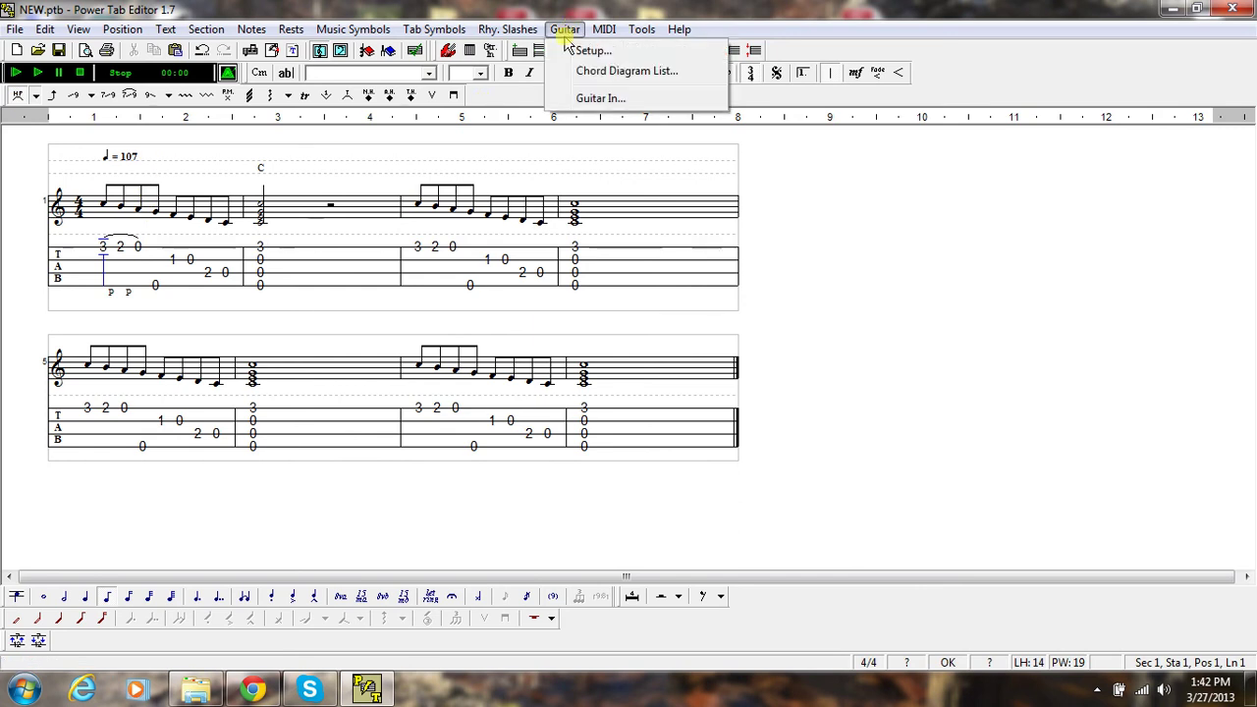
click(570, 98)
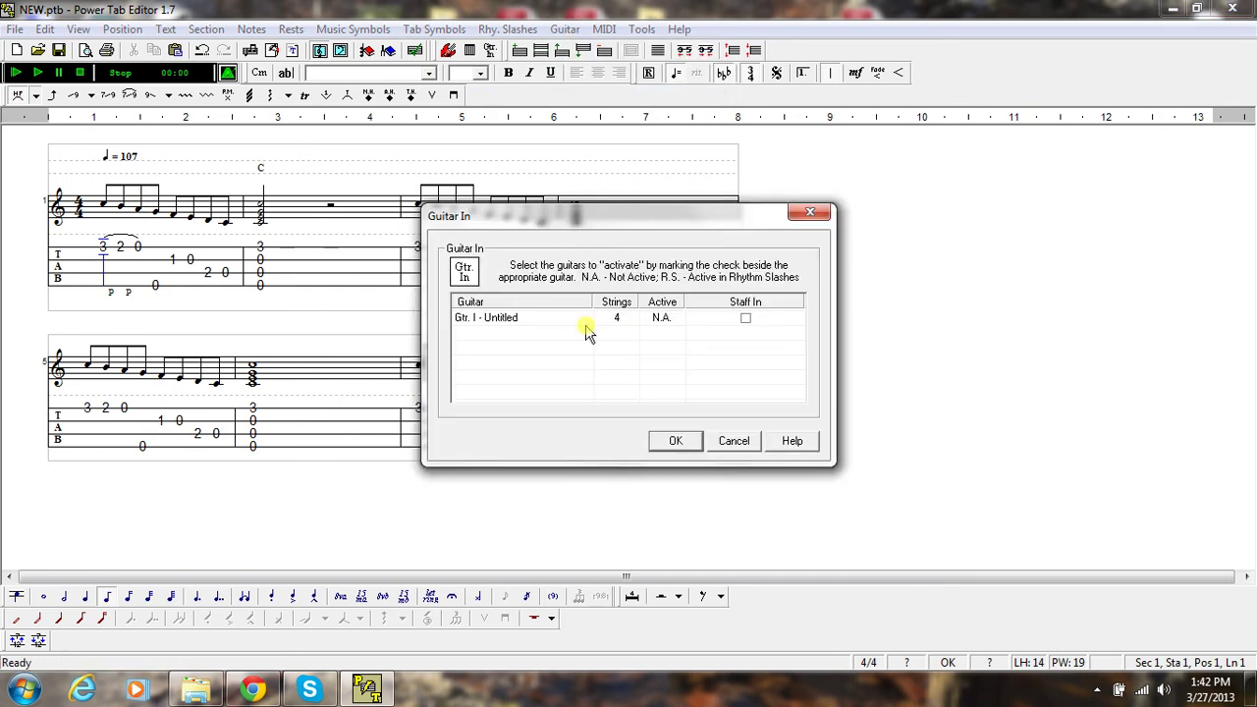